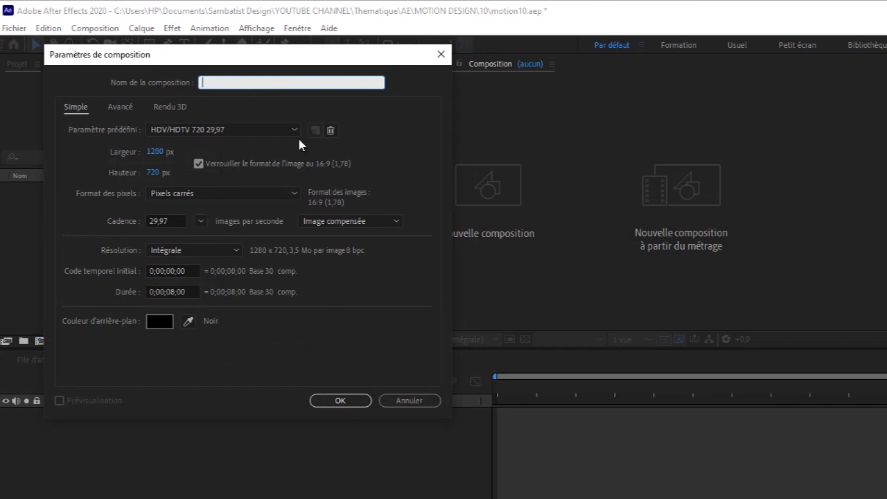
Create the 1280 x 720 composition motion10 and draw a wide unfilled rectangle with a 5 px green outline in its upper middle
{"action": "key", "text": "Return"}
{"action": "left_click", "coordinate": [471, 170]}
{"action": "left_click_drag", "start_coordinate": [487, 171], "coordinate": [714, 241]}
{"action": "left_click", "coordinate": [377, 45]}
{"action": "left_click", "coordinate": [811, 233]}
{"action": "left_click", "coordinate": [457, 44]}
{"action": "left_click", "coordinate": [402, 161]}
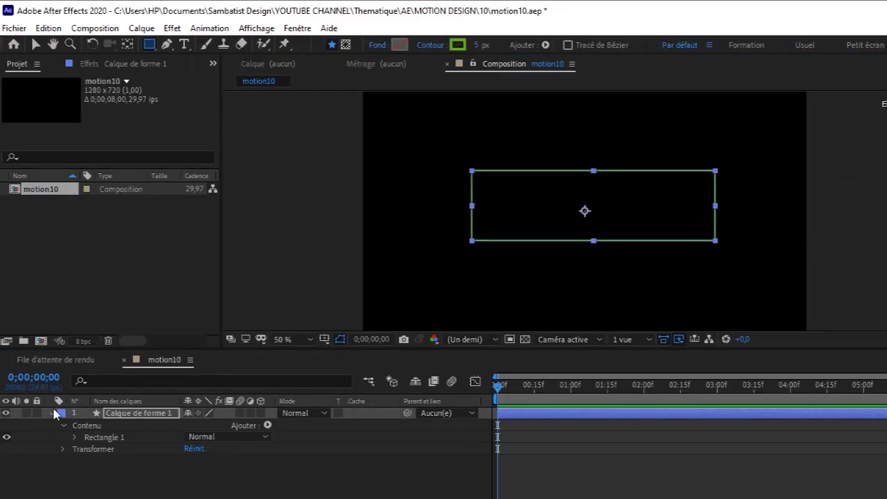
Duplicate rectangle layer 1 as layer 2 and scale the copy to 111 x 141% as a surrounding frame
{"action": "key", "text": "ctrl+d"}
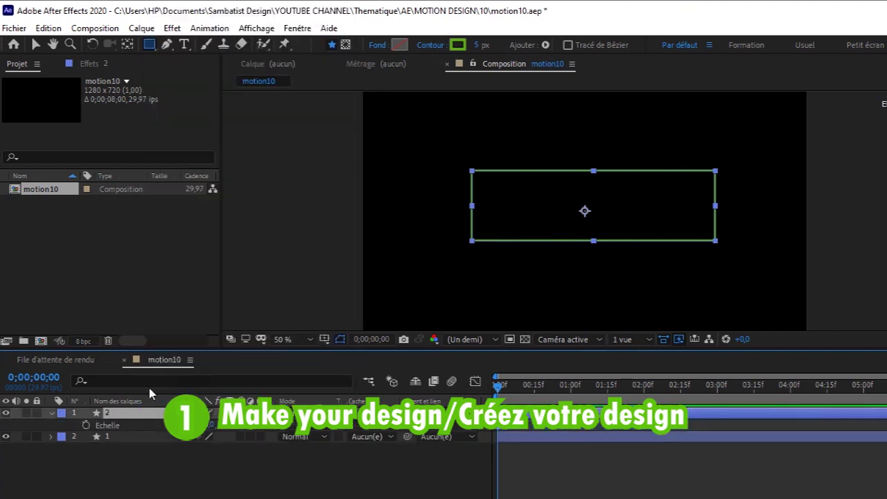
{"action": "left_click_drag", "start_coordinate": [222, 425], "coordinate": [200, 425]}
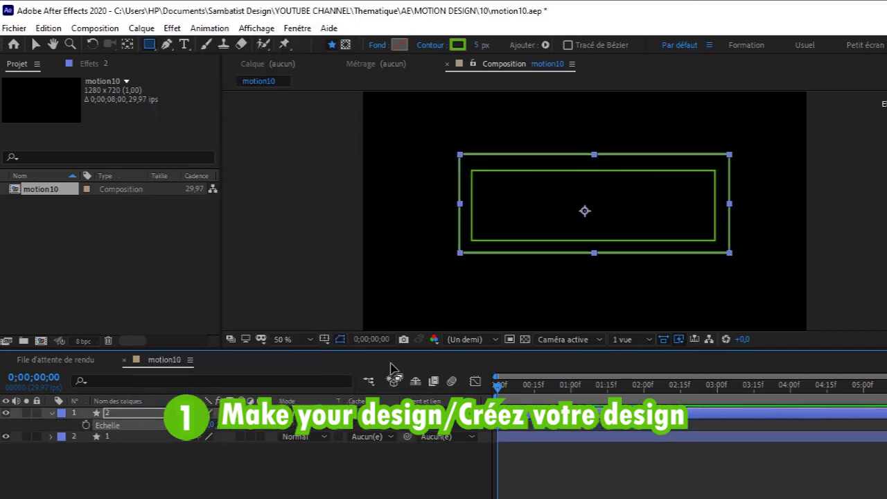
{"action": "left_click", "coordinate": [349, 466]}
Nudge the inner green rectangle on layer 1 two increments up and two increments to the right
{"action": "left_click", "coordinate": [168, 439]}
{"action": "key", "text": "Up"}
{"action": "key", "text": "Up"}
{"action": "key", "text": "Right"}
{"action": "key", "text": "Right"}
{"action": "left_click", "coordinate": [169, 460]}
Set the outline color of the outer rectangle on layer 2 to white
{"action": "left_click", "coordinate": [141, 414]}
{"action": "left_click", "coordinate": [460, 45]}
{"action": "left_click", "coordinate": [14, 154]}
{"action": "left_click", "coordinate": [402, 160]}
{"action": "left_click", "coordinate": [52, 413]}
Add the green title text SAMBATIST DESIGN, scale it to fit the inner frame's width and place it inside that frame
{"action": "left_click", "coordinate": [183, 44]}
{"action": "left_click", "coordinate": [469, 124]}
{"action": "type", "text": "SAMBATIST DESIGNN"}
{"action": "left_click", "coordinate": [35, 45]}
{"action": "key", "text": "s"}
{"action": "left_click_drag", "start_coordinate": [204, 425], "coordinate": [415, 425]}
{"action": "left_click", "coordinate": [183, 45]}
{"action": "key", "text": "BackSpace"}
{"action": "left_click_drag", "start_coordinate": [633, 119], "coordinate": [656, 239]}
{"action": "left_click", "coordinate": [52, 413]}
Duplicate the SAMBATIST DESIGN text layer below the original and change the copy's text to DRAW YOUR WORLD
{"action": "left_click", "coordinate": [135, 413]}
{"action": "key", "text": "ctrl+d"}
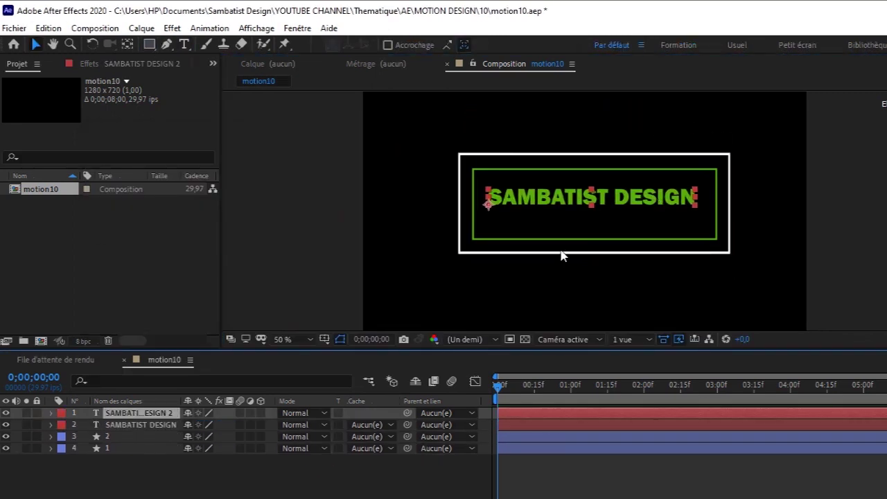
{"action": "left_click_drag", "start_coordinate": [597, 198], "coordinate": [597, 225]}
{"action": "left_click", "coordinate": [184, 44]}
{"action": "left_click_drag", "start_coordinate": [695, 224], "coordinate": [479, 212]}
{"action": "type", "text": "DRAW YOUR WORLD"}
Scale down the DRAW YOUR WORLD text so it is narrower than the title above it
{"action": "left_click", "coordinate": [36, 44]}
{"action": "key", "text": "s"}
{"action": "left_click_drag", "start_coordinate": [208, 424], "coordinate": [173, 424]}
Color the SAMBATIST DESIGN text white (FFFFFF) and move the DRAW YOUR WORLD line up closer beneath it
{"action": "double_click", "coordinate": [487, 195]}
{"action": "left_click_drag", "start_coordinate": [694, 200], "coordinate": [487, 199]}
{"action": "left_click_drag", "start_coordinate": [628, 228], "coordinate": [485, 227]}
{"action": "left_click", "coordinate": [35, 45]}
{"action": "left_click", "coordinate": [140, 436]}
{"action": "type", "text": "FFFFFF"}
{"action": "key", "text": "Return"}
{"action": "left_click_drag", "start_coordinate": [560, 227], "coordinate": [560, 218]}
{"action": "left_click", "coordinate": [52, 413]}
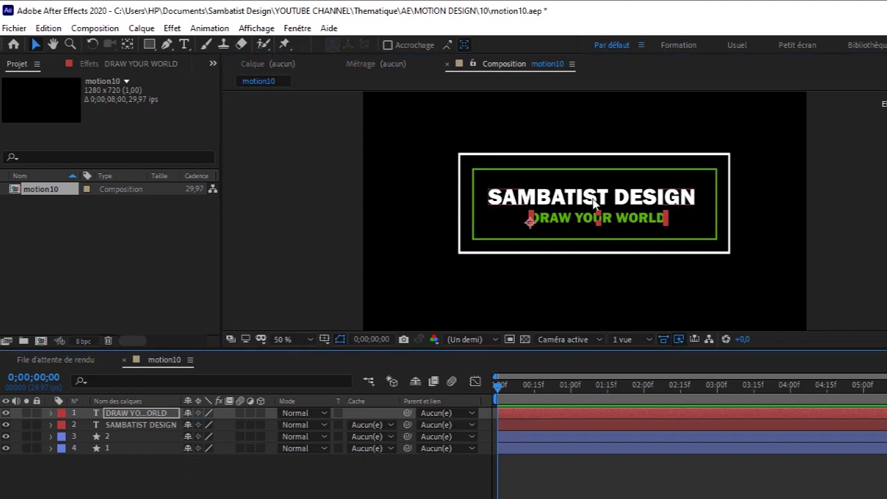
Draw a straight horizontal white line with the Pen tool and place it between the two text lines
{"action": "key", "text": "g"}
{"action": "left_click", "coordinate": [462, 276]}
{"action": "left_click", "coordinate": [682, 275], "text": "shift"}
{"action": "key", "text": "v"}
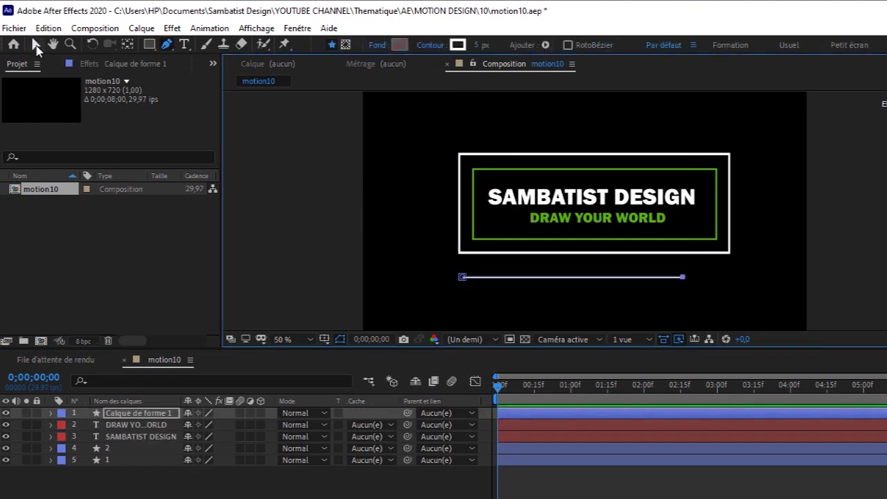
{"action": "left_click_drag", "start_coordinate": [570, 277], "coordinate": [594, 209]}
{"action": "left_click", "coordinate": [580, 286]}
{"action": "left_click", "coordinate": [217, 415]}
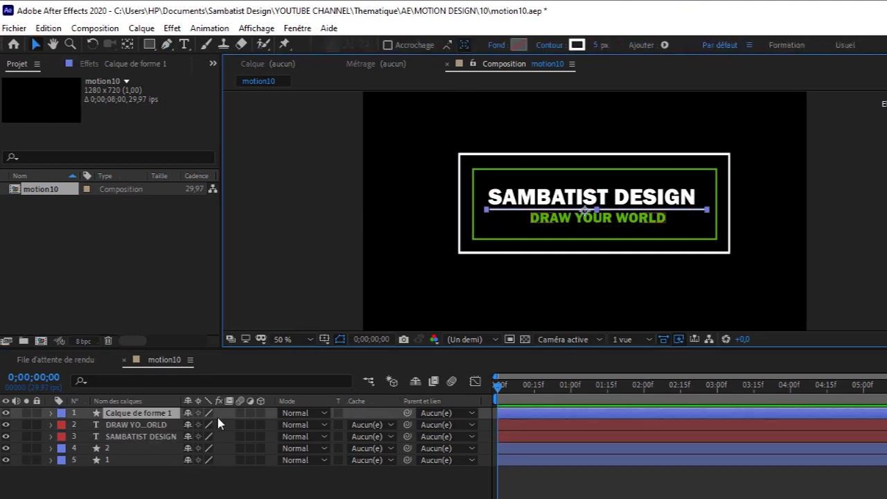
Unlink the divider line's scale proportions and set its horizontal scale to 88%
{"action": "key", "text": "s"}
{"action": "left_click", "coordinate": [187, 424]}
{"action": "left_click_drag", "start_coordinate": [203, 424], "coordinate": [195, 425]}
{"action": "left_click", "coordinate": [297, 487]}
{"action": "left_click", "coordinate": [138, 412]}
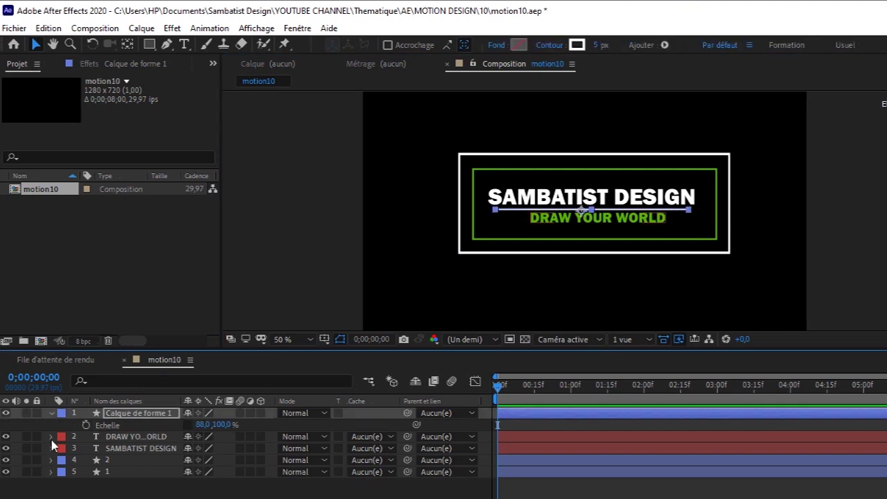
{"action": "left_click", "coordinate": [51, 413]}
Center the whole design in the composition, displaying a guide overlay only while positioning it
{"action": "key", "text": "ctrl+a"}
{"action": "left_click", "coordinate": [324, 339]}
{"action": "left_click", "coordinate": [358, 355]}
{"action": "left_click_drag", "start_coordinate": [635, 200], "coordinate": [629, 207]}
{"action": "left_click", "coordinate": [324, 338]}
{"action": "left_click", "coordinate": [358, 356]}
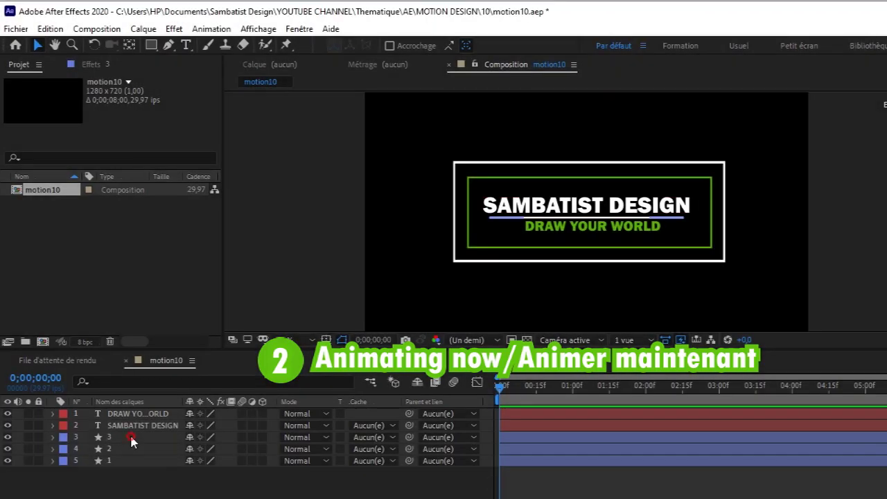
Set the horizontal scale of the divider line on layer 3 to 100%
{"action": "left_click", "coordinate": [130, 438]}
{"action": "key", "text": "s"}
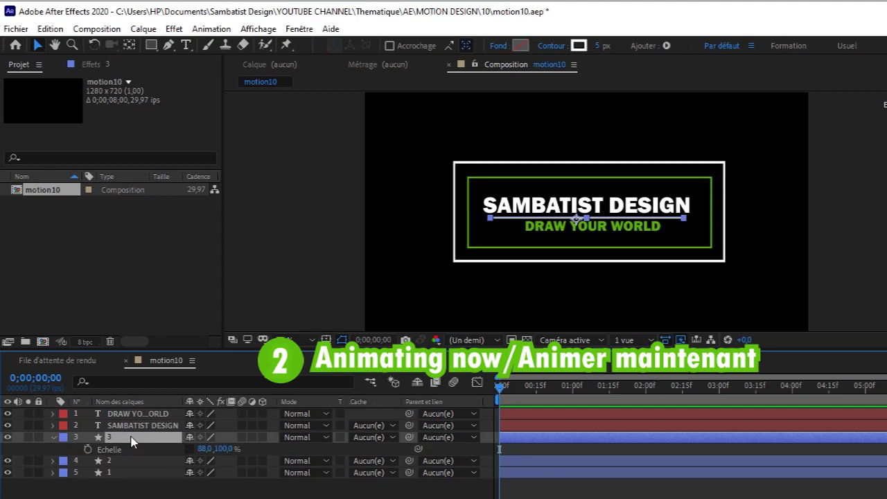
{"action": "left_click_drag", "start_coordinate": [205, 449], "coordinate": [212, 449]}
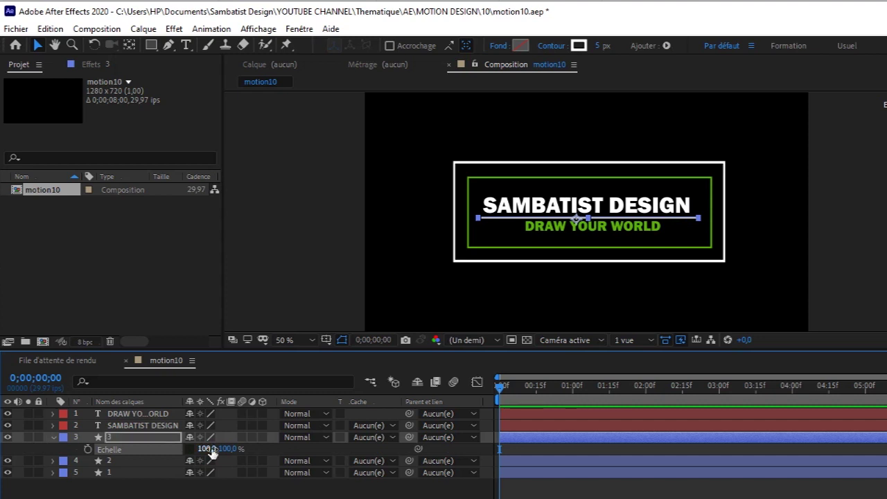
{"action": "left_click", "coordinate": [53, 438]}
Hide both text layers and line layer 3, leaving only the two rectangles of layers 1 and 2 displayed
{"action": "left_click", "coordinate": [7, 424]}
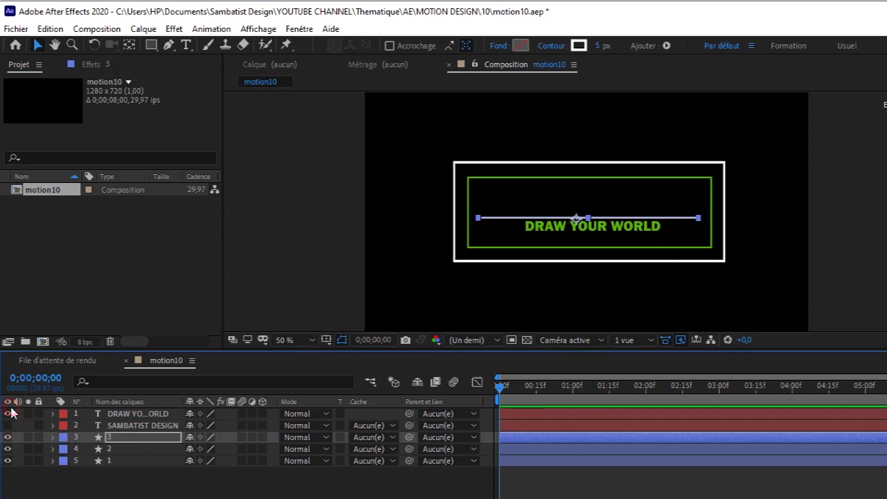
{"action": "left_click", "coordinate": [7, 413]}
{"action": "left_click", "coordinate": [7, 437]}
{"action": "left_click", "coordinate": [7, 449]}
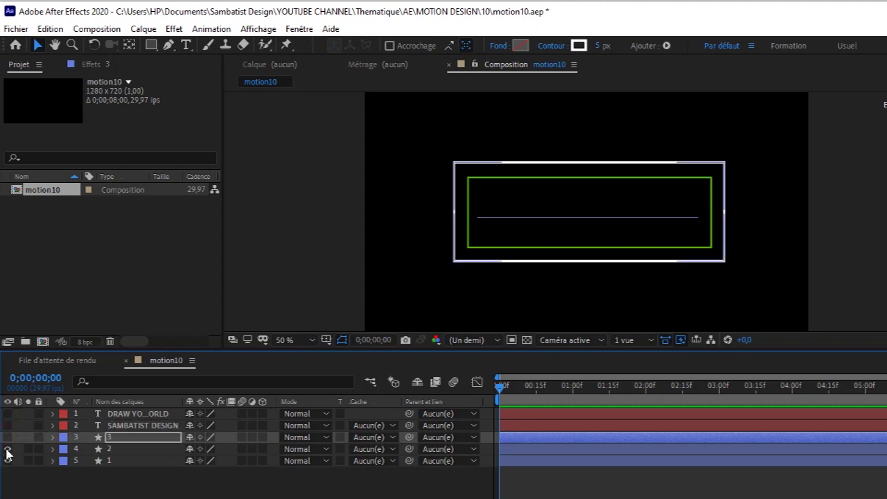
{"action": "left_click", "coordinate": [180, 485]}
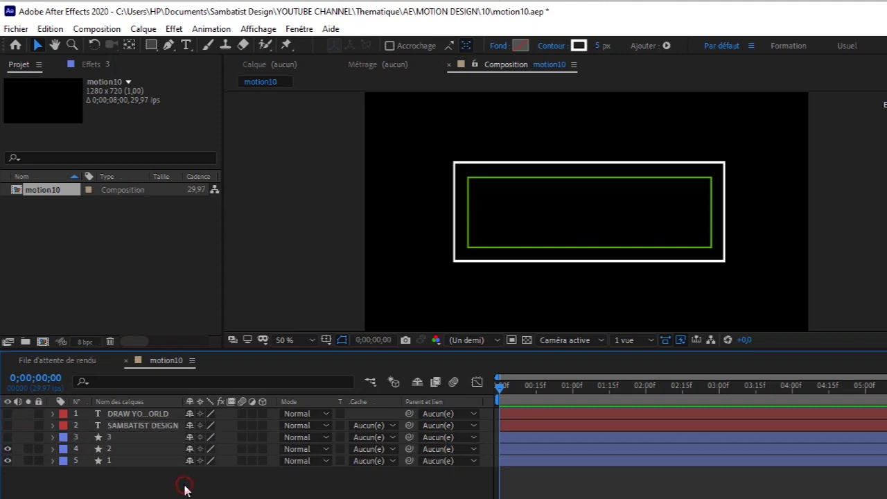
Add a Trim Paths operator (Réduire les tracés) to the contents of layer 2 and expand its settings
{"action": "left_click", "coordinate": [124, 448]}
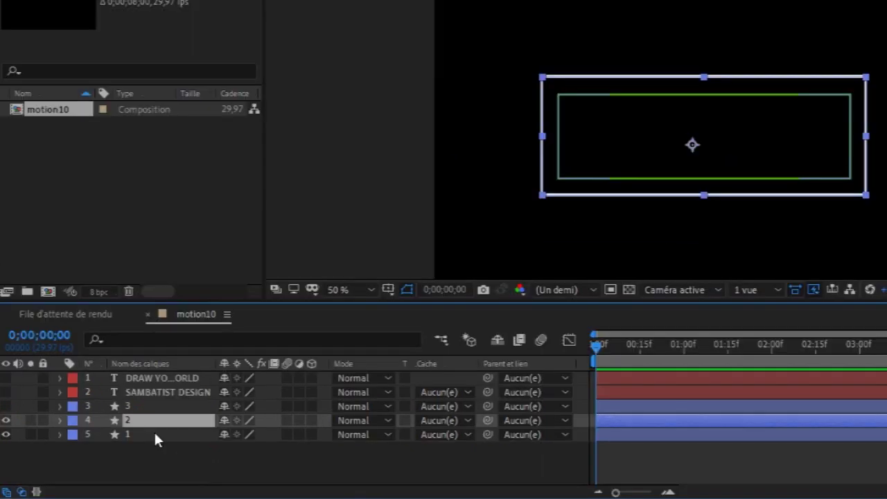
{"action": "left_click", "coordinate": [60, 421]}
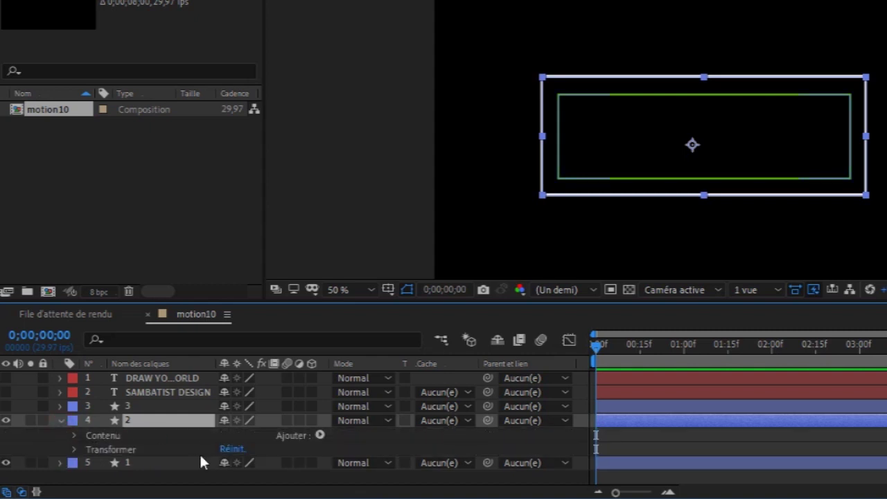
{"action": "left_click", "coordinate": [320, 435]}
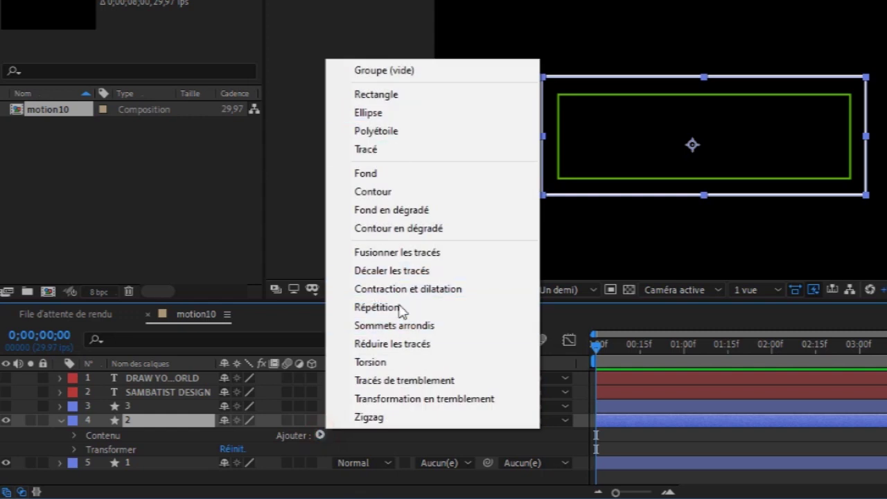
{"action": "left_click", "coordinate": [392, 344]}
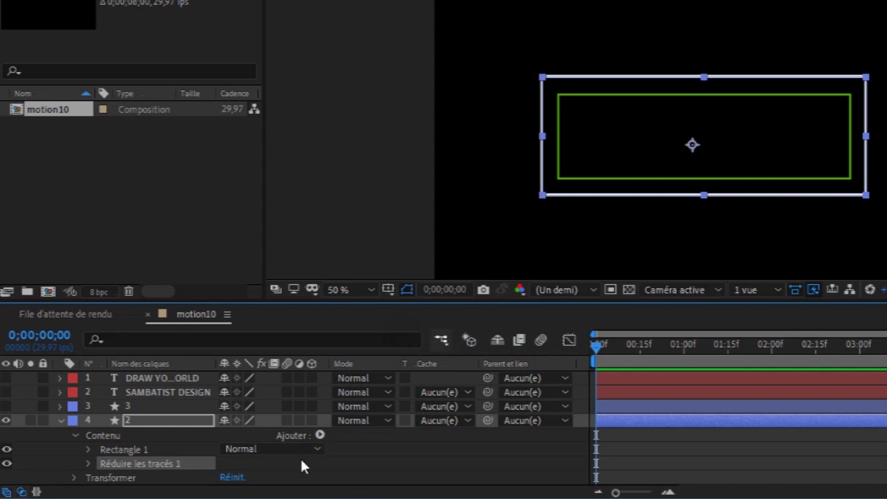
{"action": "left_click", "coordinate": [96, 461]}
{"action": "left_click", "coordinate": [86, 464]}
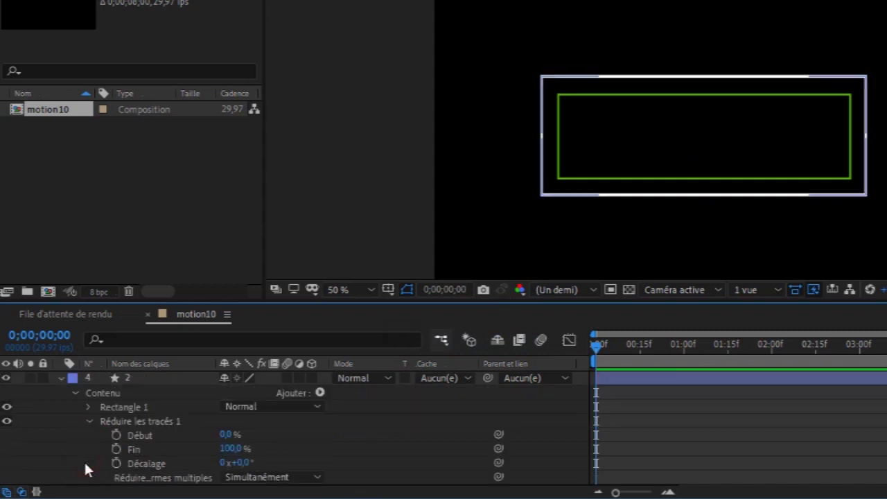
Try out the Début value of the Réduire les tracés operator on layer 2
{"action": "left_click_drag", "start_coordinate": [227, 434], "coordinate": [229, 434]}
{"action": "left_click", "coordinate": [228, 435]}
{"action": "left_click", "coordinate": [292, 451]}
{"action": "left_click", "coordinate": [225, 435]}
{"action": "left_click", "coordinate": [61, 378]}
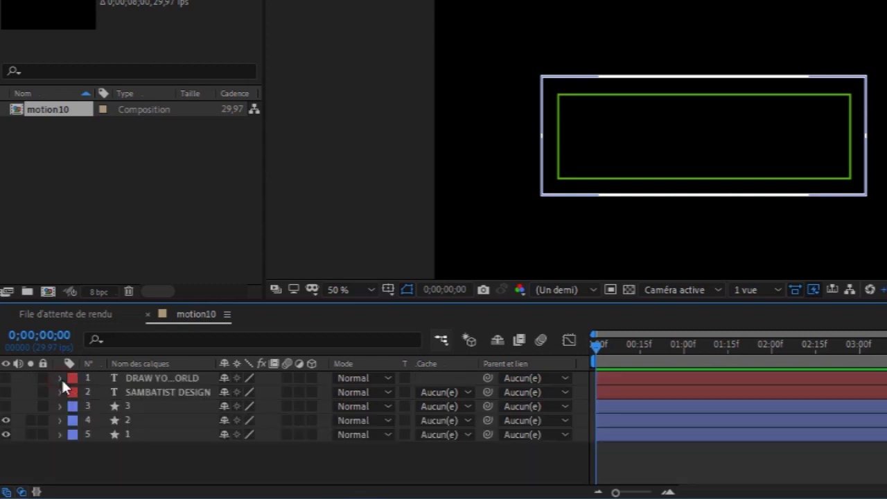
Add Echelle keyframes at 0;00;00;05 to rectangle layers 1 and 2 together, keeping their current scale
{"action": "left_click", "coordinate": [143, 423]}
{"action": "left_click", "coordinate": [147, 435], "text": "shift"}
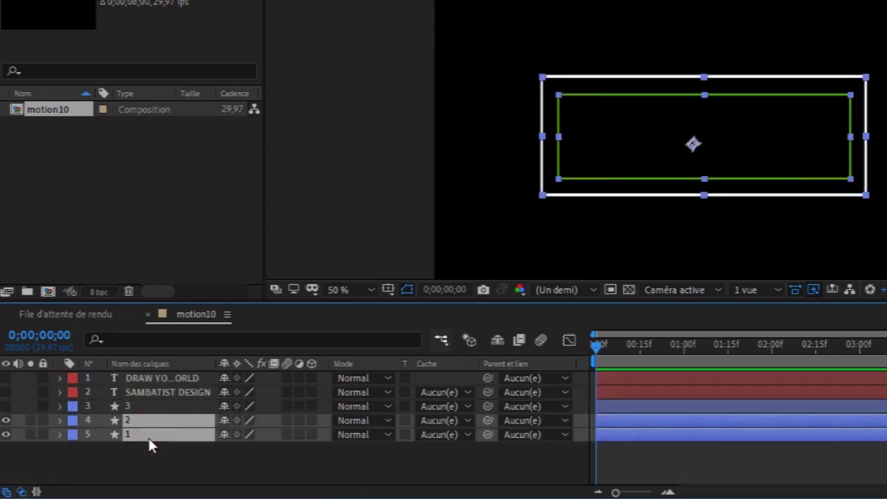
{"action": "key", "text": "s"}
{"action": "mouse_move", "coordinate": [597, 346]}
{"action": "left_mouse_down"}
{"action": "mouse_move", "coordinate": [616, 345]}
{"action": "mouse_move", "coordinate": [611, 350]}
{"action": "left_mouse_up"}
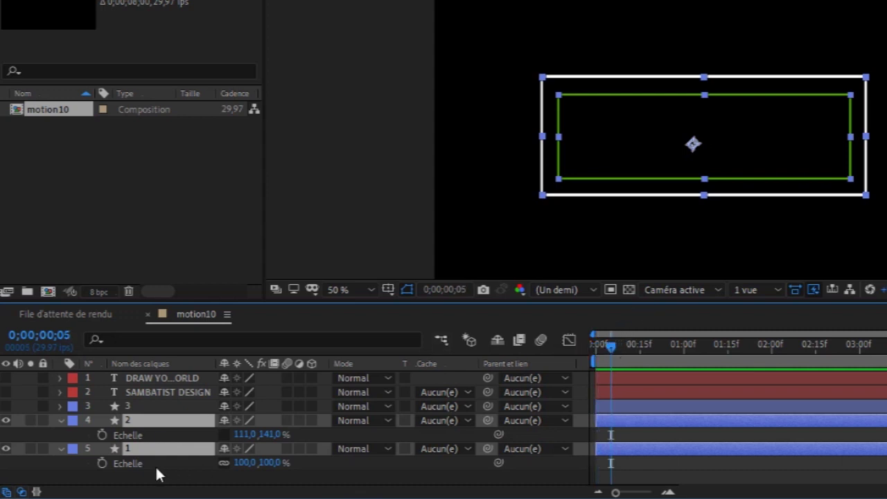
{"action": "left_click", "coordinate": [101, 463]}
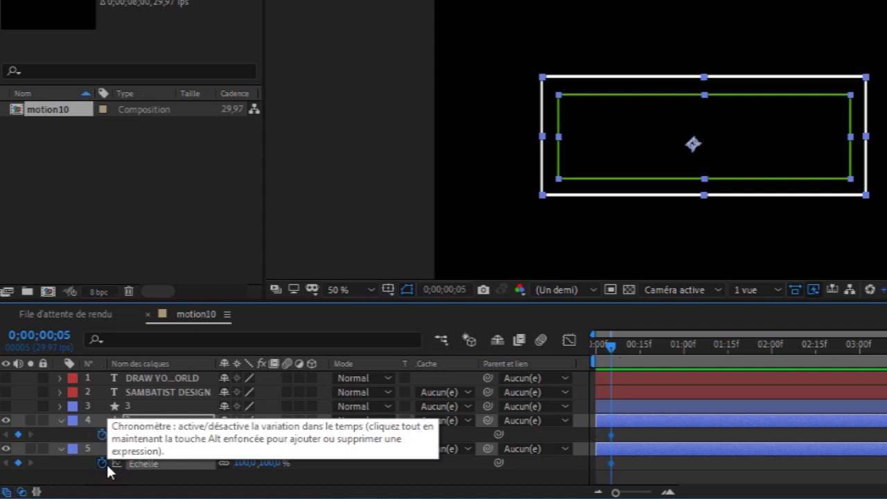
Set the Echelle of layers 1 and 2 to 0% in both directions at 0;00;00;00
{"action": "left_click_drag", "start_coordinate": [610, 343], "coordinate": [602, 344]}
{"action": "key", "text": "Home"}
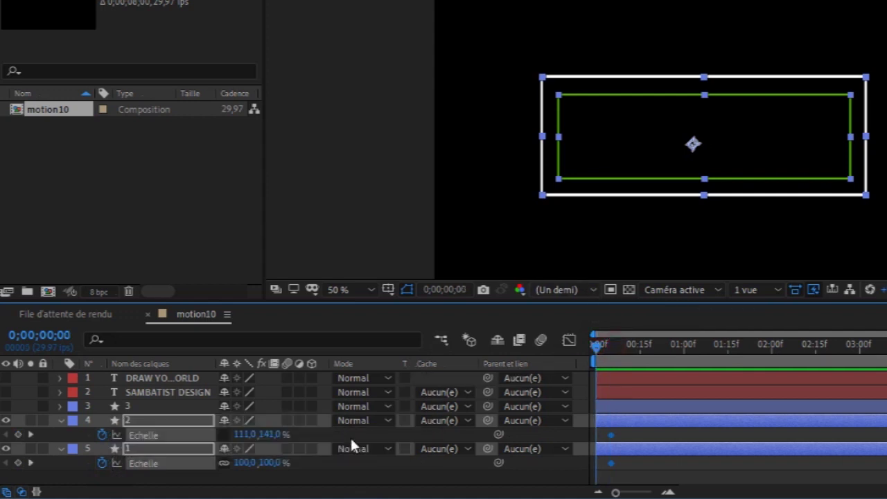
{"action": "left_click", "coordinate": [246, 434]}
{"action": "type", "text": "0"}
{"action": "key", "text": "Return"}
{"action": "left_click", "coordinate": [262, 435]}
{"action": "type", "text": "0"}
{"action": "key", "text": "Return"}
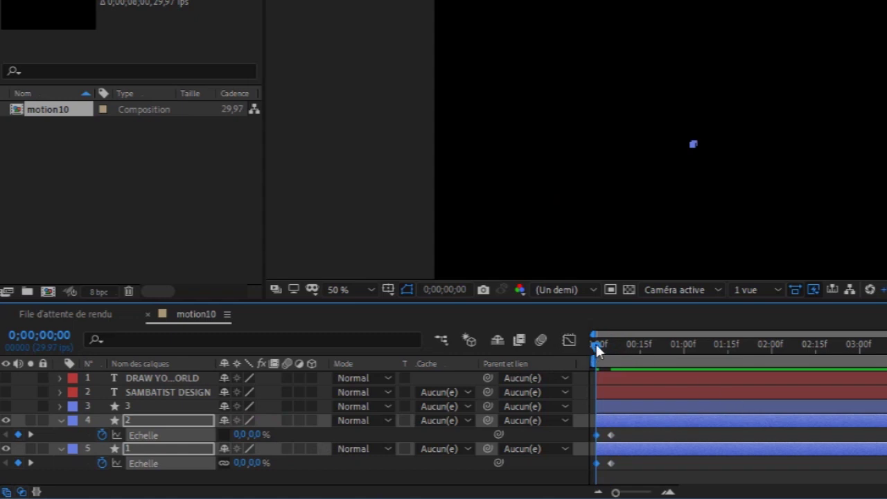
Add full-size Echelle keyframes to layers 1 and 2 at 0;00;00;07 and shift their middle keyframes to 0;00;00;04
{"action": "left_click_drag", "start_coordinate": [597, 341], "coordinate": [618, 361]}
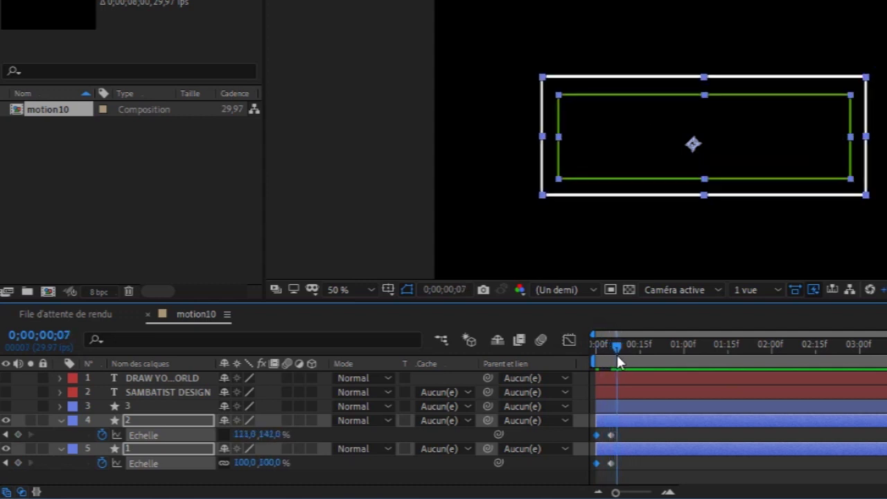
{"action": "left_click", "coordinate": [18, 435]}
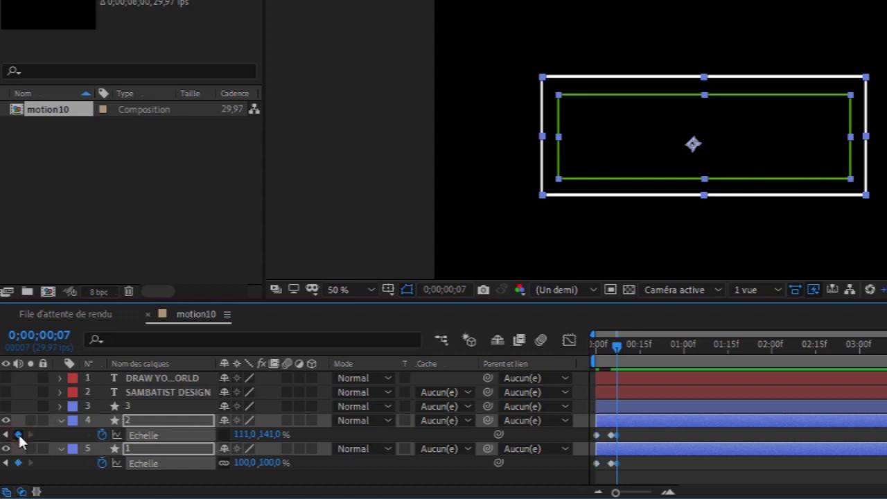
{"action": "left_click", "coordinate": [612, 437]}
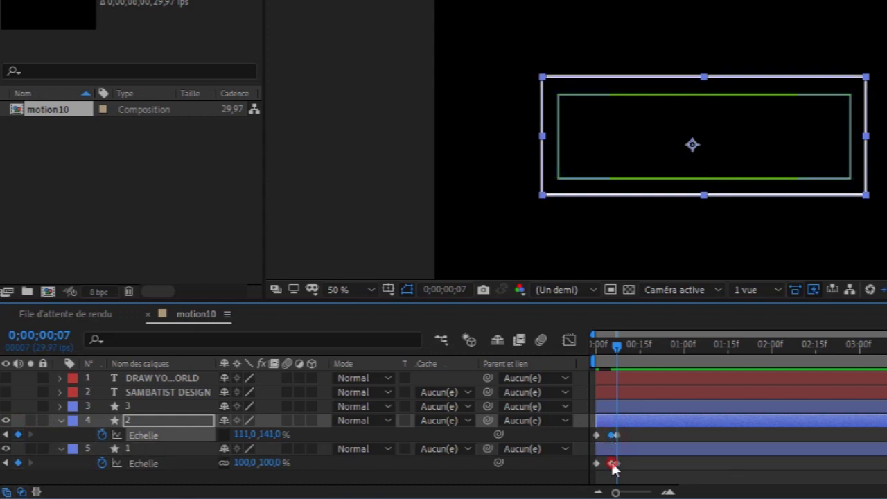
{"action": "left_click", "coordinate": [612, 462], "text": "shift"}
{"action": "left_click_drag", "start_coordinate": [615, 439], "coordinate": [607, 437]}
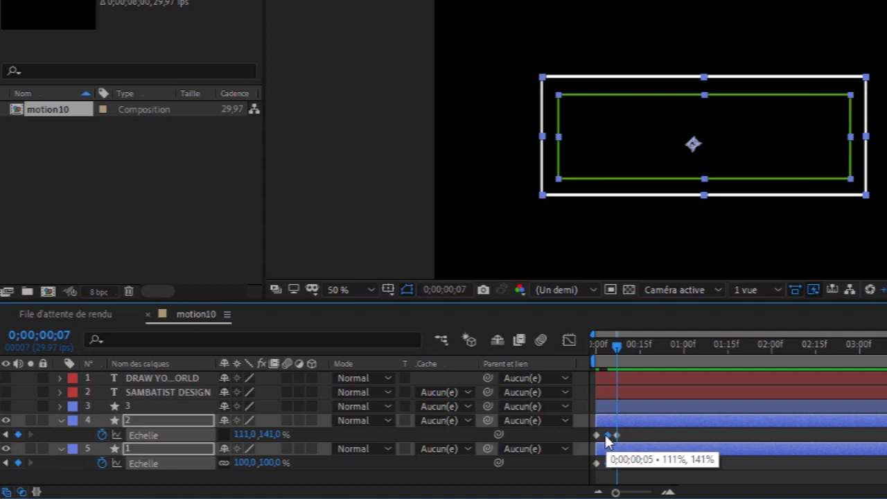
{"action": "left_click_drag", "start_coordinate": [606, 436], "coordinate": [607, 437]}
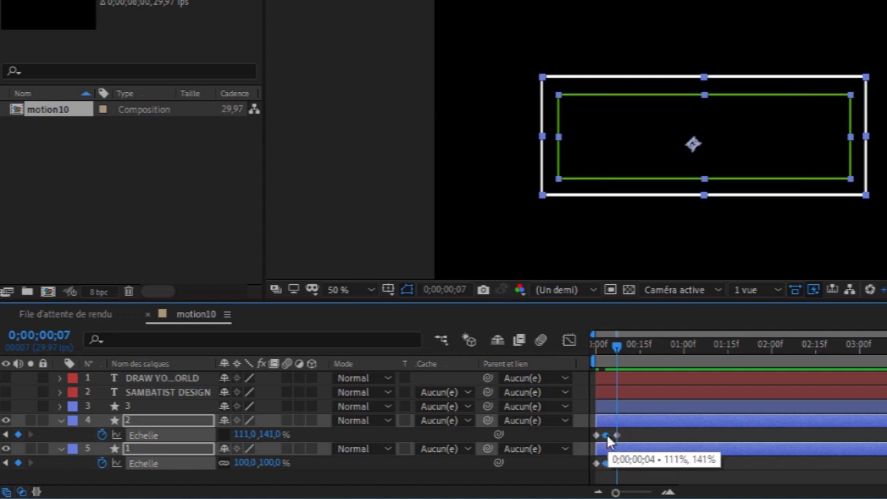
{"action": "left_click_drag", "start_coordinate": [608, 436], "coordinate": [611, 442]}
Preview the rectangles' scale animation between 0;00;00;00 and 0;00;00;07, and deselect the layers
{"action": "left_click_drag", "start_coordinate": [616, 345], "coordinate": [593, 365]}
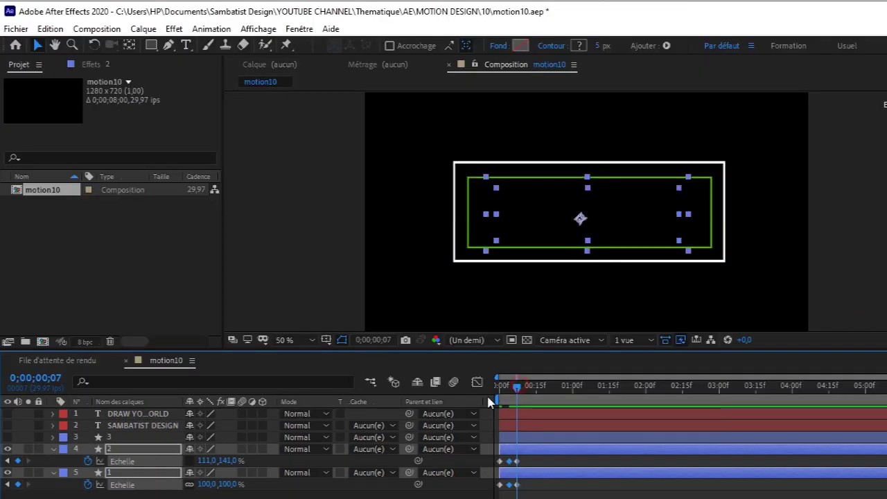
{"action": "left_click_drag", "start_coordinate": [497, 403], "coordinate": [520, 411]}
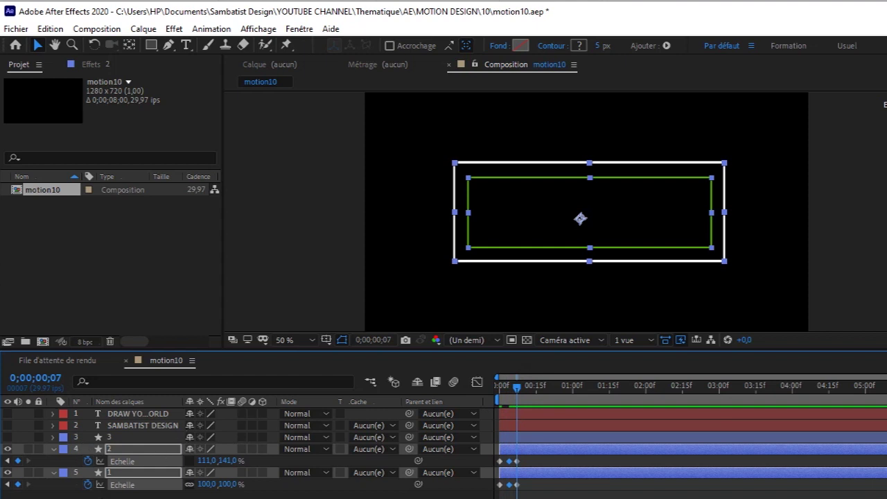
{"action": "key", "text": "F2"}
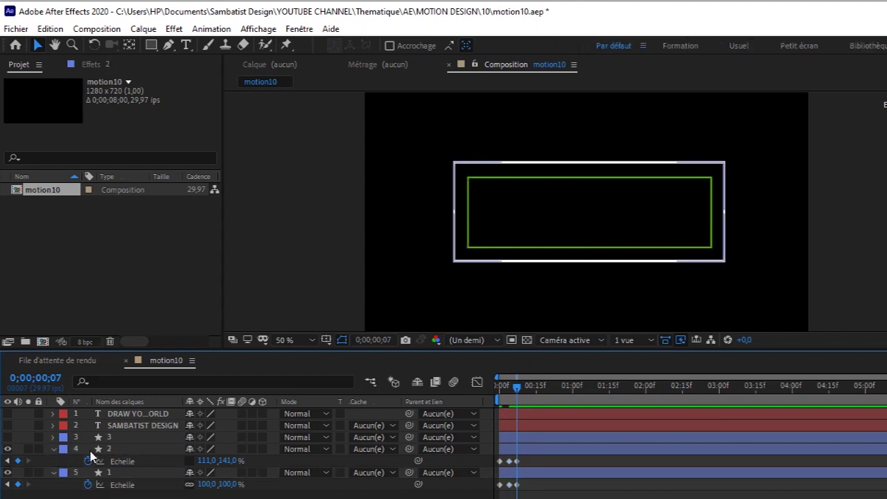
Select layers 1 and 2 together and collapse their Echelle properties
{"action": "left_click", "coordinate": [129, 449]}
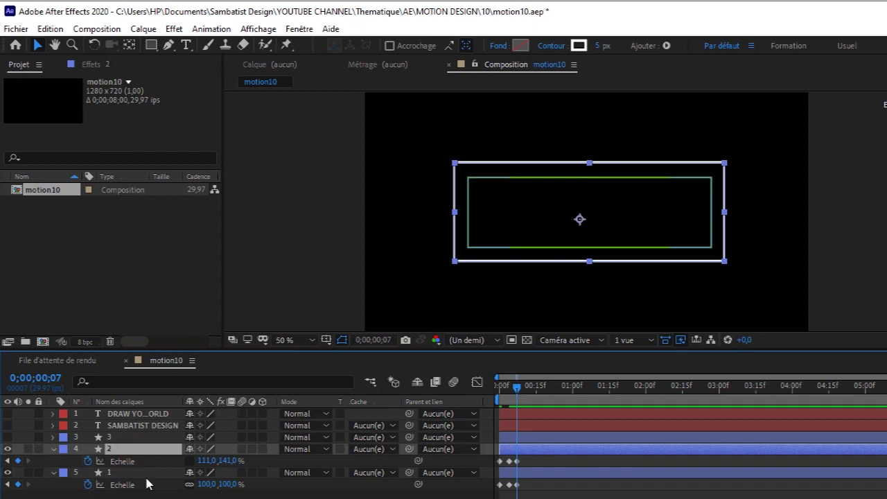
{"action": "left_click", "coordinate": [144, 473], "text": "shift"}
{"action": "left_click", "coordinate": [52, 449]}
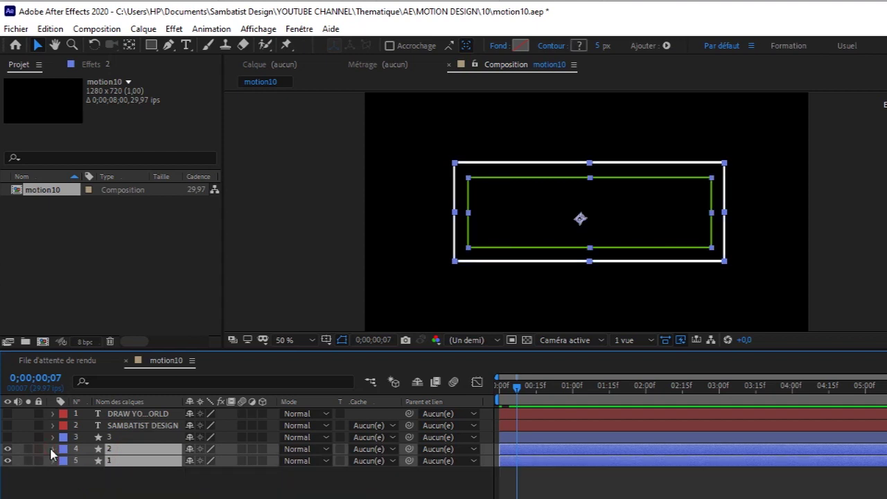
Deselect the layers, expand layer 2, collapse its Transformer group and add a Réduire les tracés operation to its contents
{"action": "key", "text": "F2"}
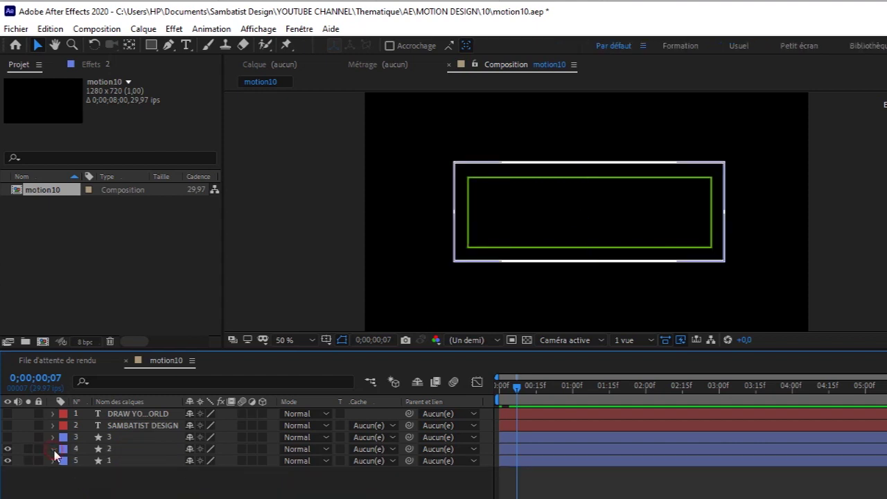
{"action": "left_click", "coordinate": [53, 449]}
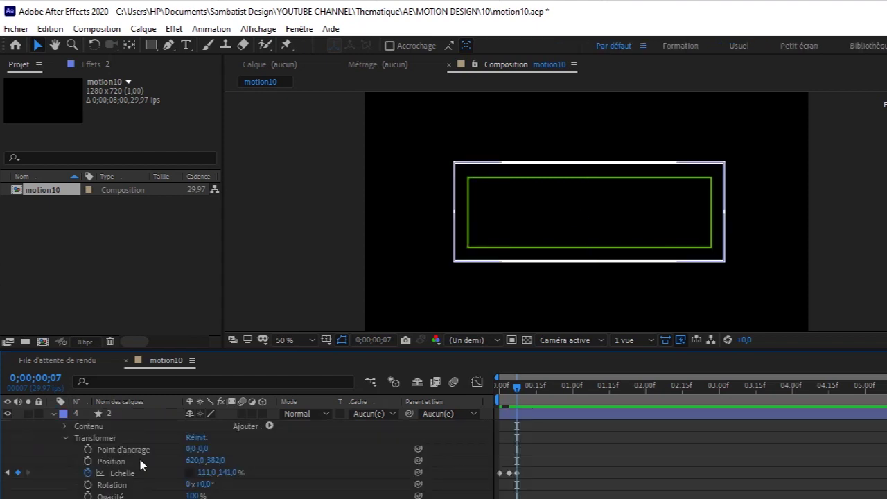
{"action": "left_click", "coordinate": [66, 439]}
{"action": "left_click", "coordinate": [7, 449]}
{"action": "left_click", "coordinate": [5, 450]}
{"action": "left_click", "coordinate": [6, 450]}
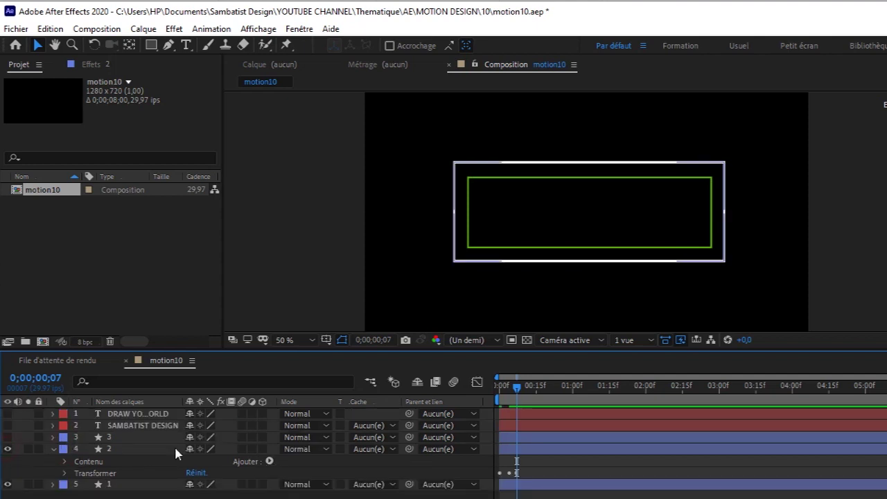
{"action": "left_click", "coordinate": [269, 462]}
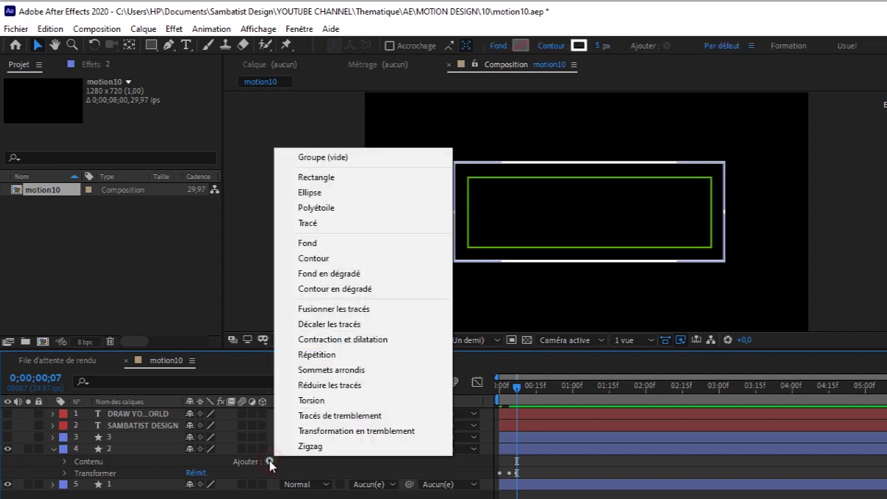
{"action": "left_click", "coordinate": [373, 390]}
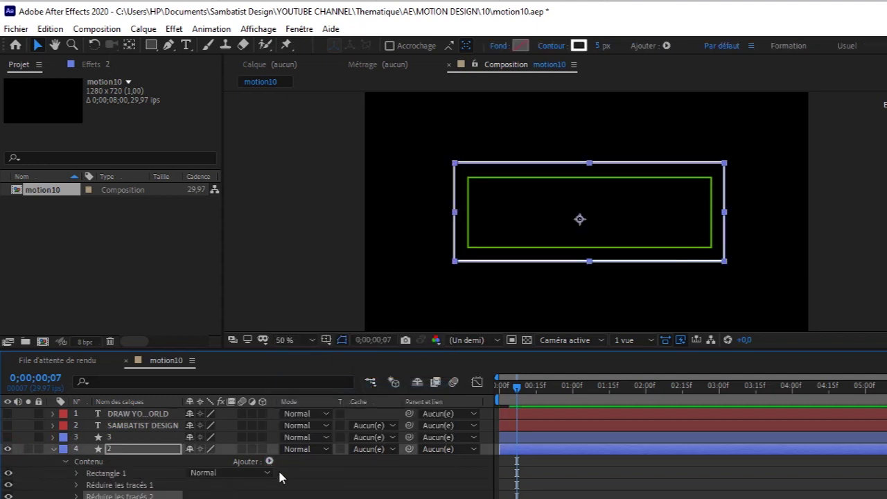
Delete the duplicate Réduire les tracés from layer 2 and expand the remaining one
{"action": "left_click", "coordinate": [125, 485]}
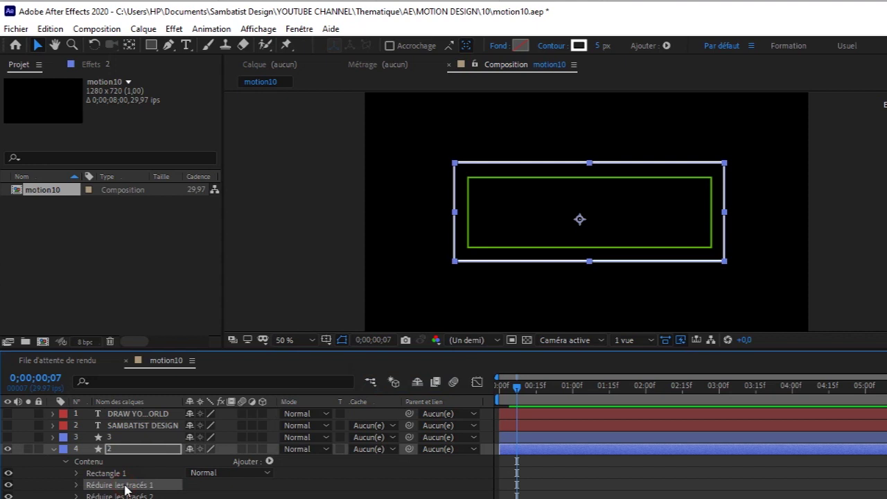
{"action": "key", "text": "Delete"}
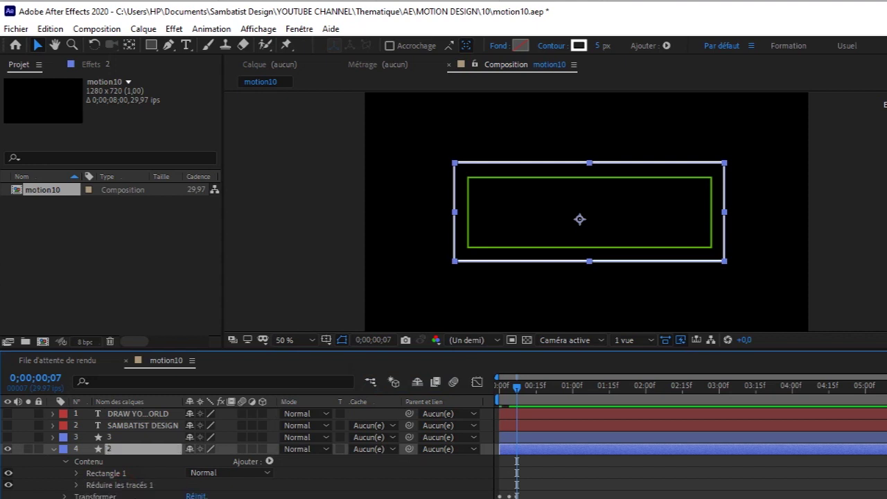
{"action": "left_click", "coordinate": [76, 485]}
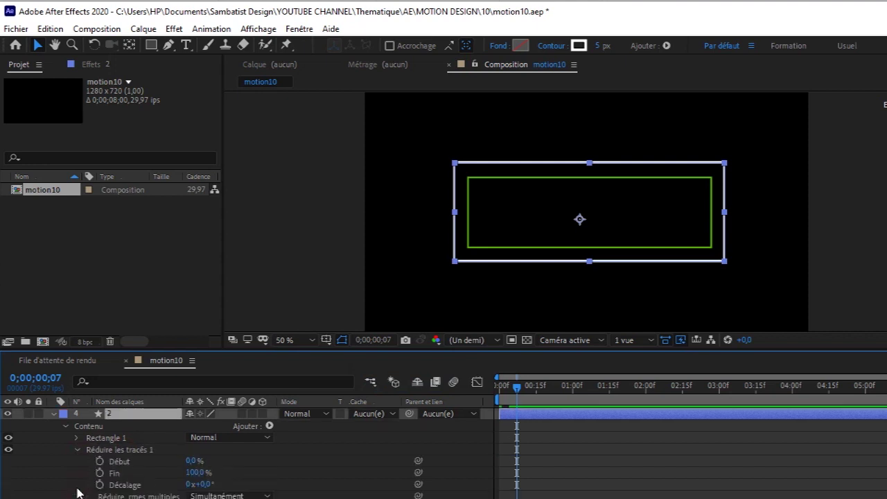
Try out the Début and Fin values of layer 2's Réduire les tracés, ending with Fin at 100%
{"action": "left_click", "coordinate": [194, 473]}
{"action": "mouse_move", "coordinate": [194, 473]}
{"action": "left_mouse_down"}
{"action": "mouse_move", "coordinate": [137, 474]}
{"action": "mouse_move", "coordinate": [204, 461]}
{"action": "left_mouse_up"}
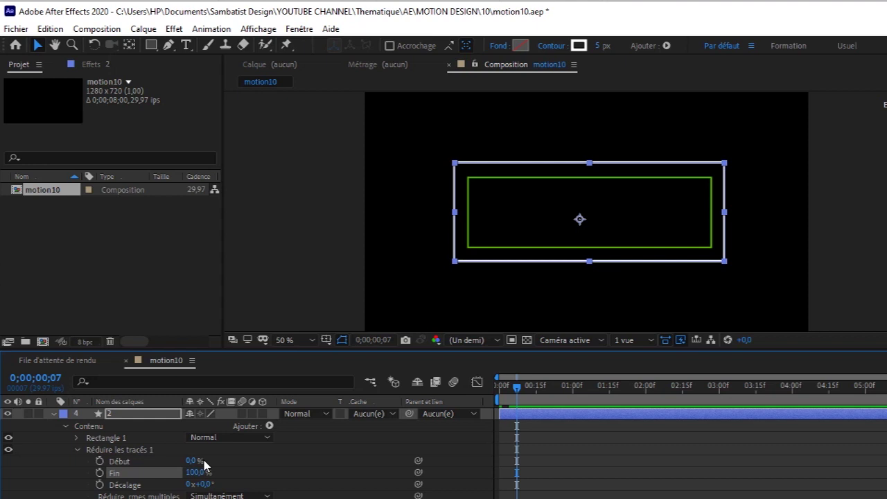
{"action": "mouse_move", "coordinate": [193, 461]}
{"action": "left_mouse_down"}
{"action": "mouse_move", "coordinate": [232, 458]}
{"action": "mouse_move", "coordinate": [173, 462]}
{"action": "left_mouse_up"}
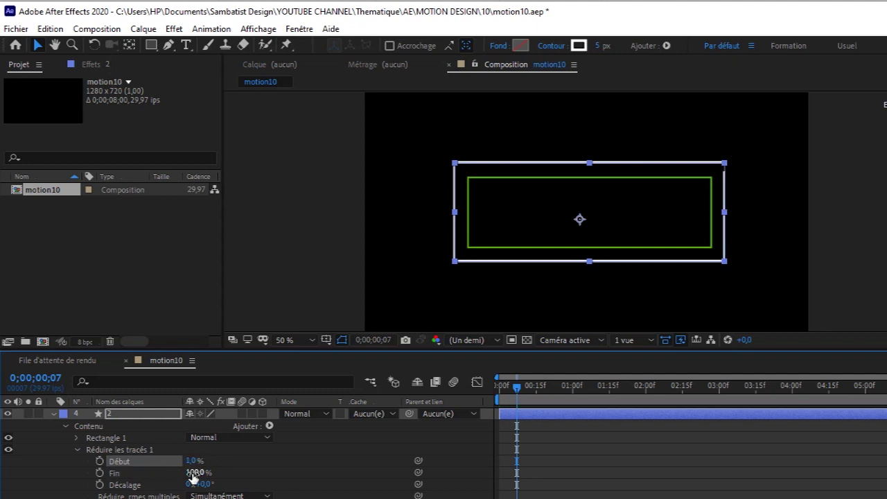
{"action": "left_click", "coordinate": [197, 473]}
{"action": "mouse_move", "coordinate": [197, 472]}
{"action": "left_mouse_down"}
{"action": "mouse_move", "coordinate": [181, 472]}
{"action": "mouse_move", "coordinate": [297, 437]}
{"action": "left_mouse_up"}
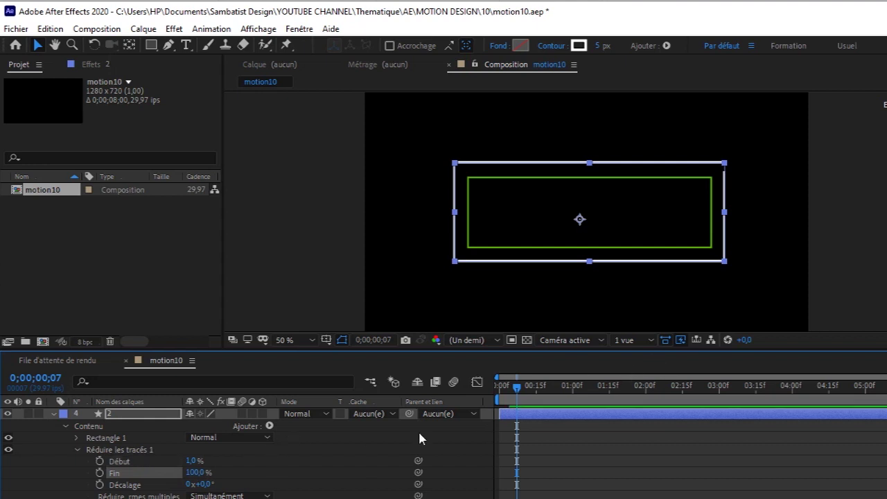
Animate layer 2's trim Fin from 100% at 0;00;00;07 to 6% at 0;00;00;11 with Début at 0%, and collapse the operation
{"action": "left_click", "coordinate": [100, 472]}
{"action": "scroll", "coordinate": [242, 450], "scroll_direction": "down", "scroll_amount": 2}
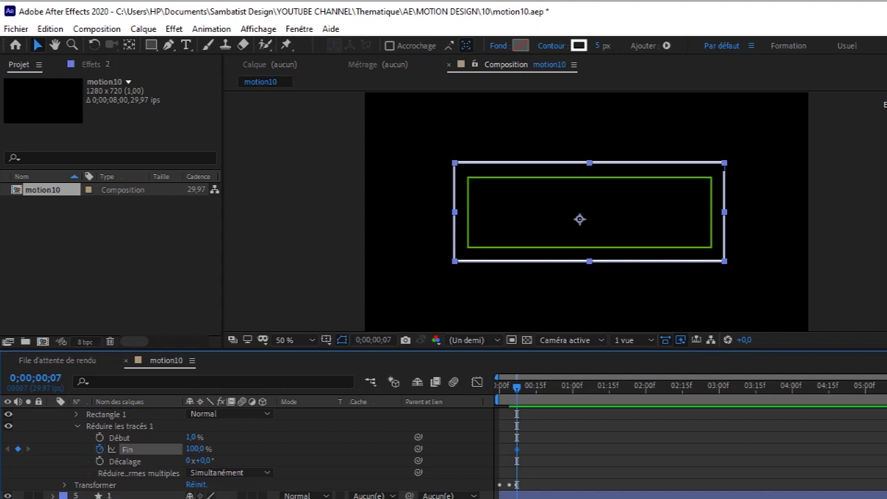
{"action": "left_click_drag", "start_coordinate": [523, 386], "coordinate": [526, 392]}
{"action": "mouse_move", "coordinate": [187, 449]}
{"action": "left_mouse_down"}
{"action": "mouse_move", "coordinate": [202, 449]}
{"action": "mouse_move", "coordinate": [159, 450]}
{"action": "mouse_move", "coordinate": [259, 431]}
{"action": "left_mouse_up"}
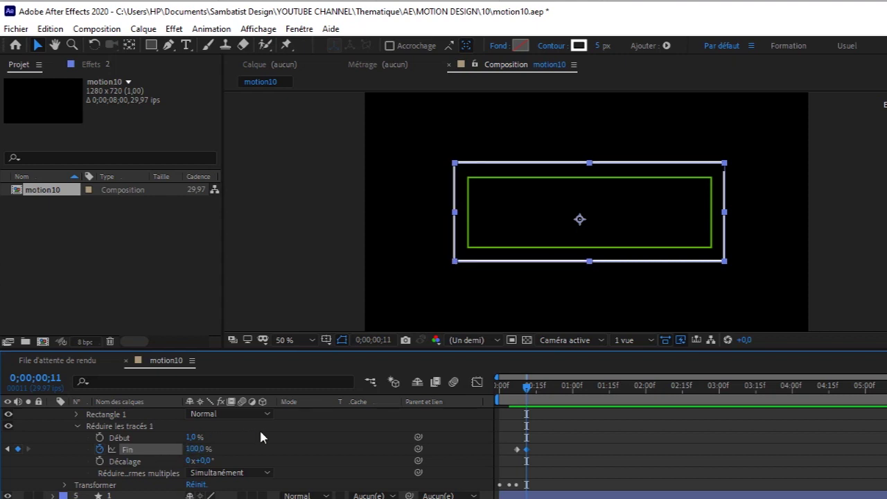
{"action": "left_click_drag", "start_coordinate": [194, 439], "coordinate": [163, 443]}
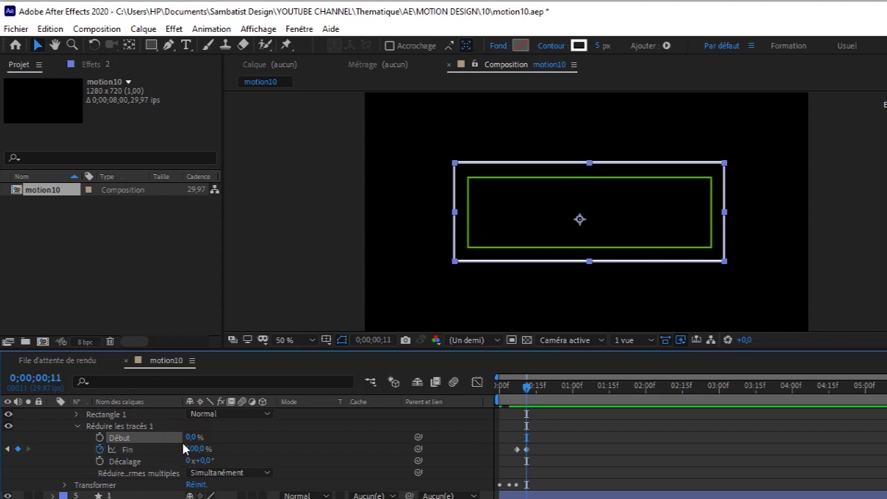
{"action": "left_click_drag", "start_coordinate": [219, 449], "coordinate": [160, 451]}
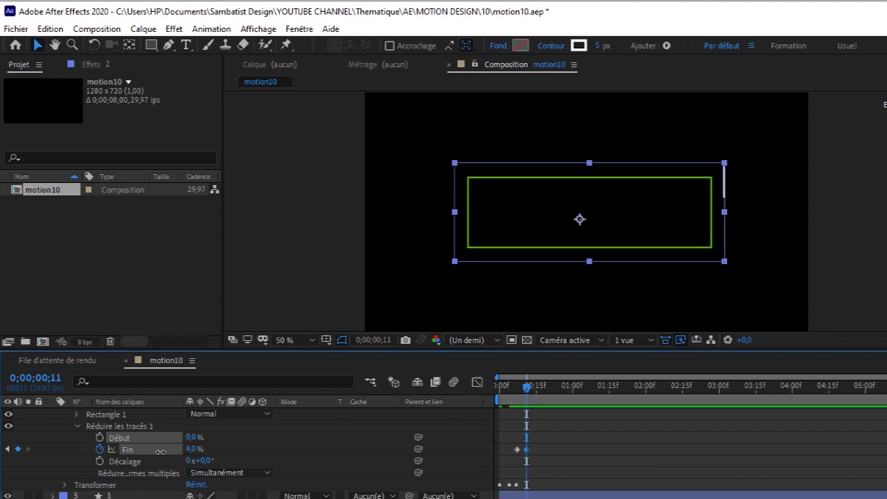
{"action": "left_click_drag", "start_coordinate": [160, 451], "coordinate": [162, 452]}
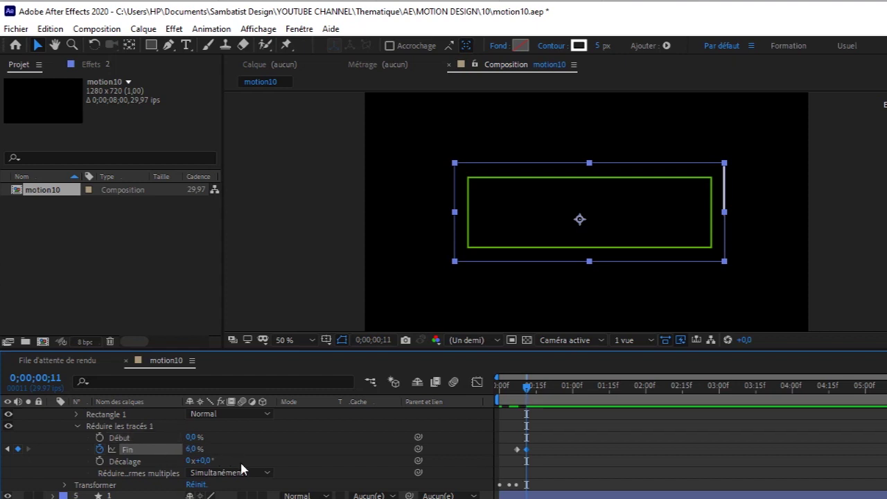
{"action": "left_click", "coordinate": [267, 473]}
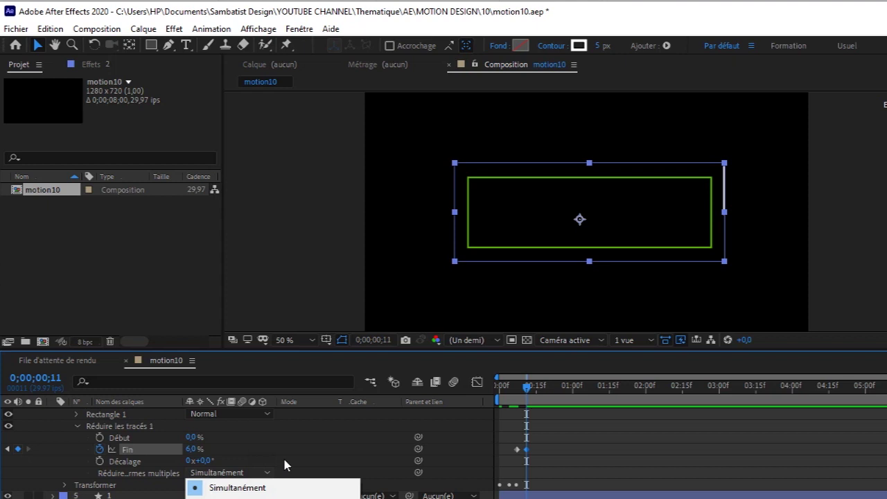
{"action": "left_click", "coordinate": [280, 459]}
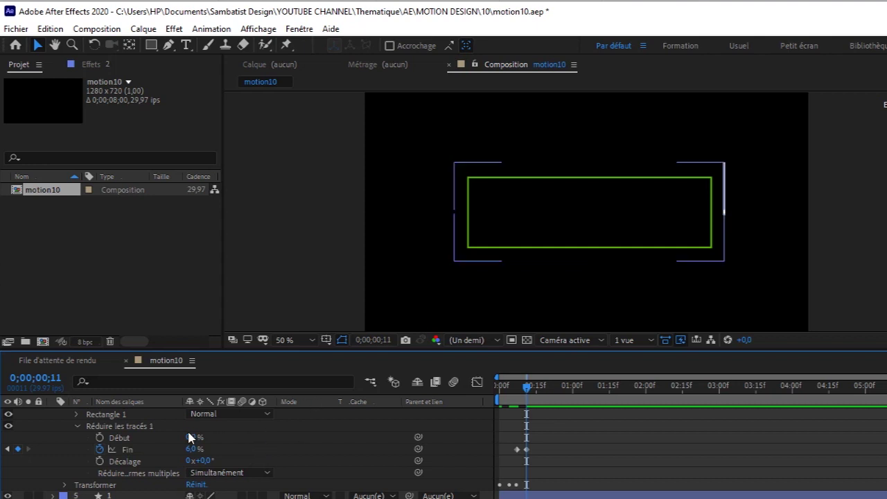
{"action": "left_click", "coordinate": [75, 426]}
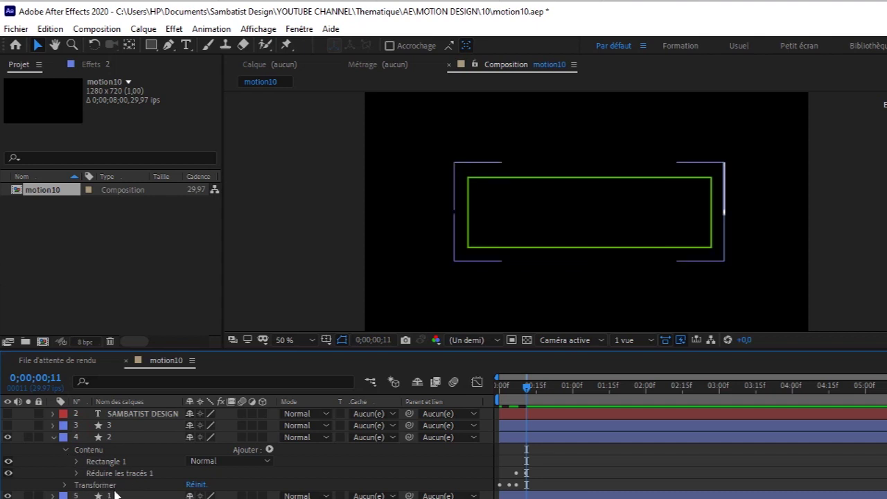
Add a Réduire les tracés operation to layer 1, collapse its Transformer group and expand the new operation
{"action": "left_click", "coordinate": [54, 496]}
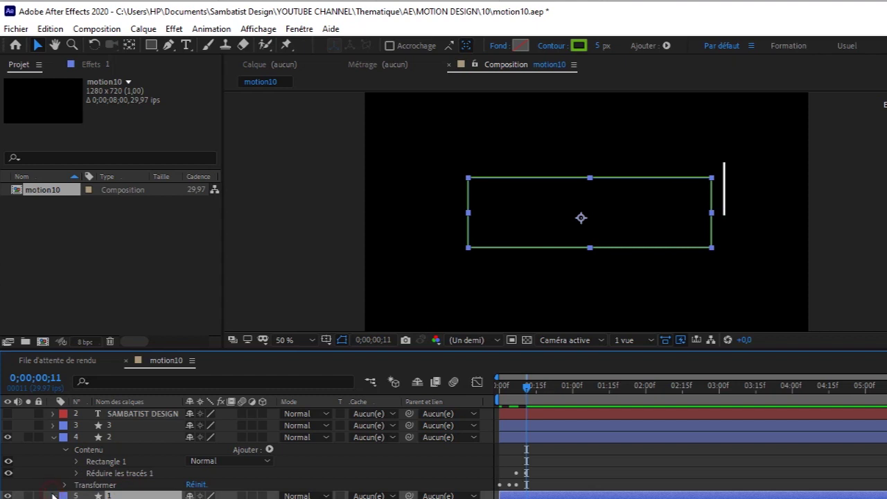
{"action": "left_click", "coordinate": [270, 426]}
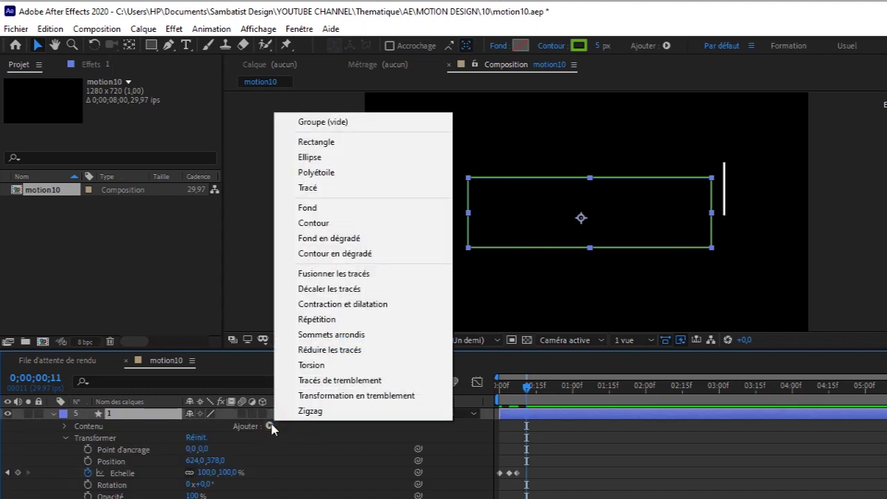
{"action": "left_click", "coordinate": [330, 350]}
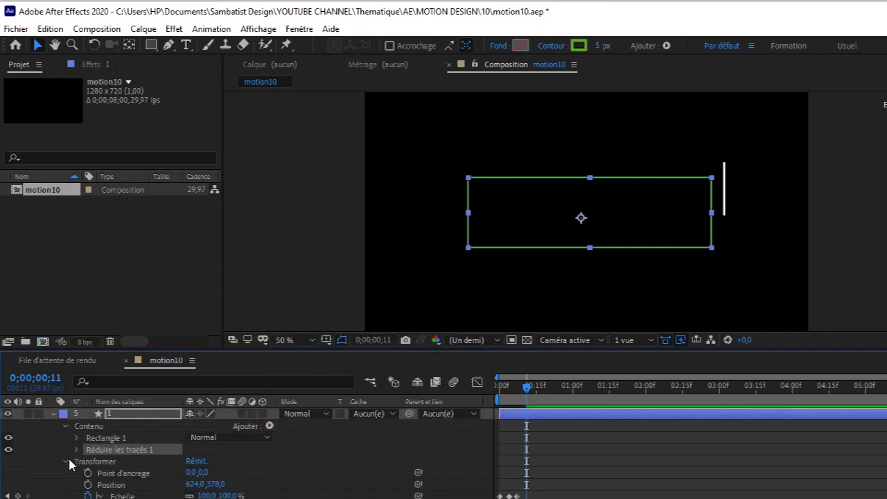
{"action": "left_click", "coordinate": [66, 462]}
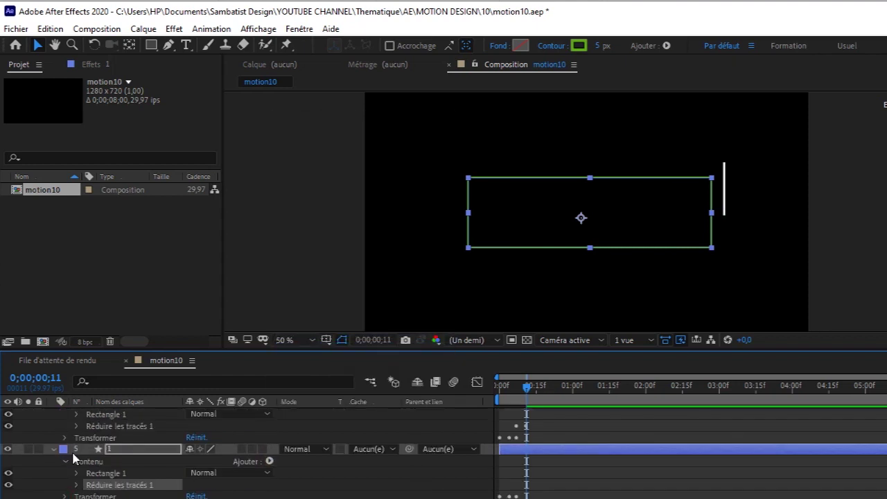
{"action": "left_click", "coordinate": [78, 488]}
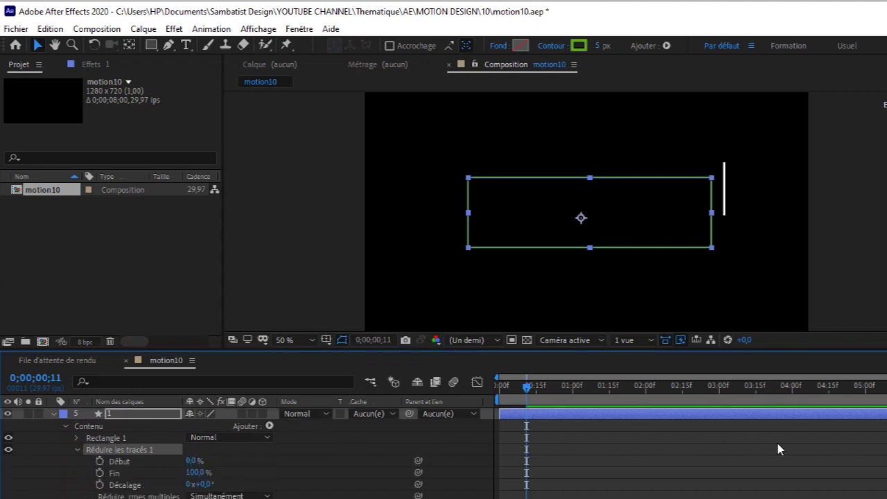
Set a Fin keyframe of 100% at 0;00;00;07 on layer 1's Réduire les tracés
{"action": "scroll", "coordinate": [250, 450], "scroll_direction": "down", "scroll_amount": 1}
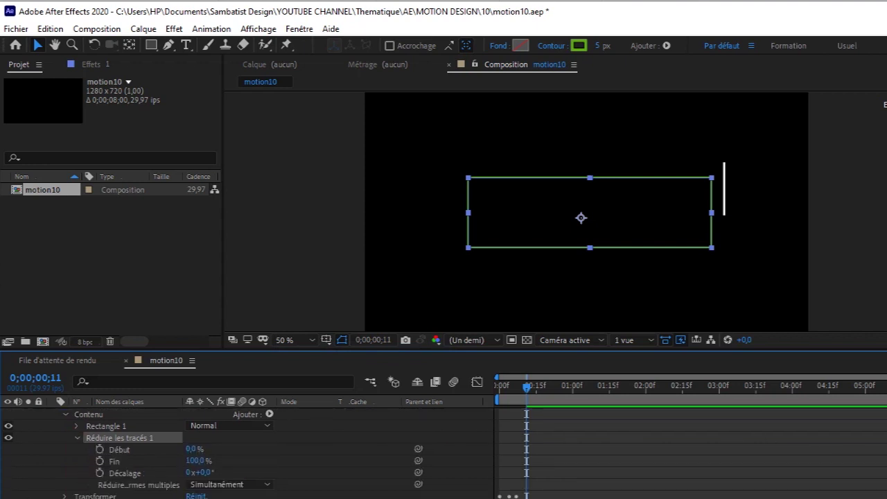
{"action": "scroll", "coordinate": [706, 453], "scroll_direction": "up", "scroll_amount": 3}
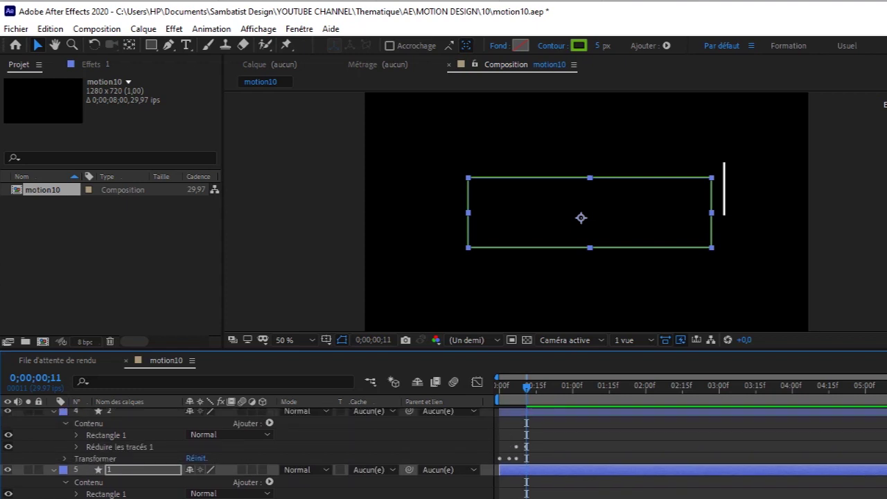
{"action": "left_click_drag", "start_coordinate": [547, 388], "coordinate": [519, 392]}
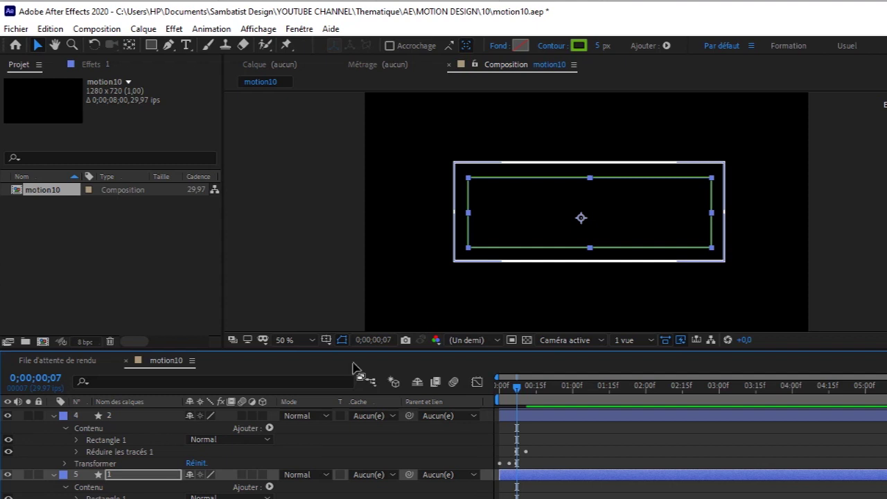
{"action": "scroll", "coordinate": [243, 412], "scroll_direction": "down", "scroll_amount": 4}
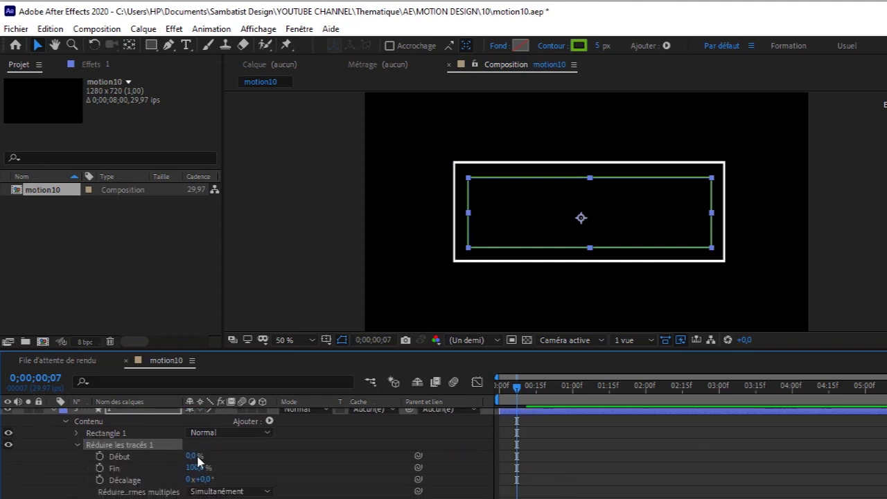
{"action": "mouse_move", "coordinate": [194, 456]}
{"action": "left_mouse_down"}
{"action": "mouse_move", "coordinate": [254, 449]}
{"action": "mouse_move", "coordinate": [173, 463]}
{"action": "mouse_move", "coordinate": [219, 465]}
{"action": "mouse_move", "coordinate": [165, 469]}
{"action": "left_mouse_up"}
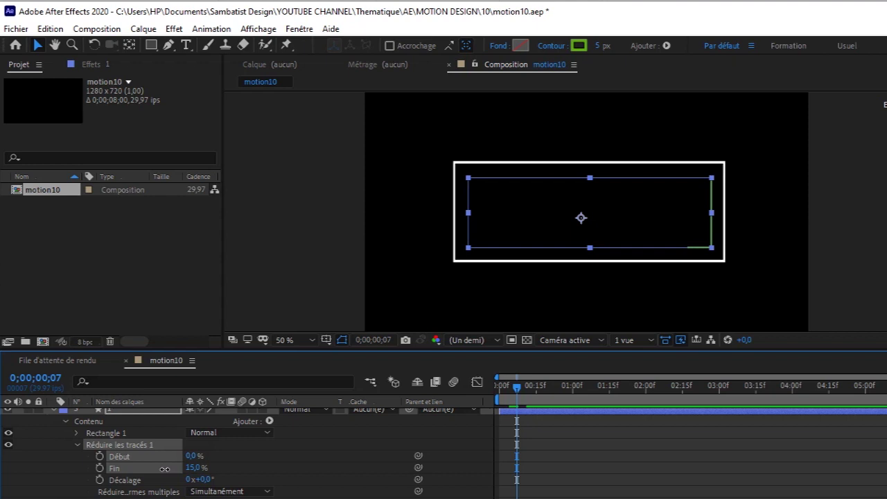
{"action": "left_click_drag", "start_coordinate": [165, 469], "coordinate": [227, 460]}
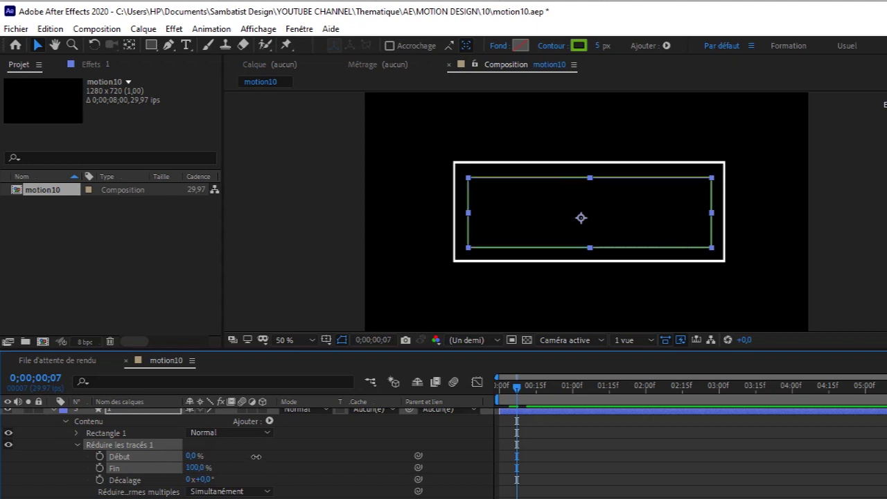
{"action": "left_click", "coordinate": [100, 467]}
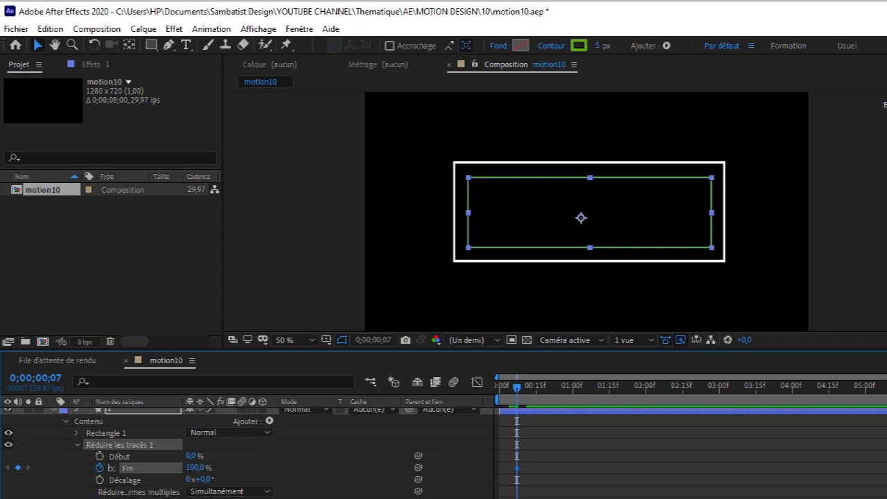
Set the Fin of layer 1's Réduire les tracés to 15% at 0;00;00;11
{"action": "scroll", "coordinate": [250, 450], "scroll_direction": "down", "scroll_amount": 1}
{"action": "scroll", "coordinate": [443, 453], "scroll_direction": "up", "scroll_amount": 3}
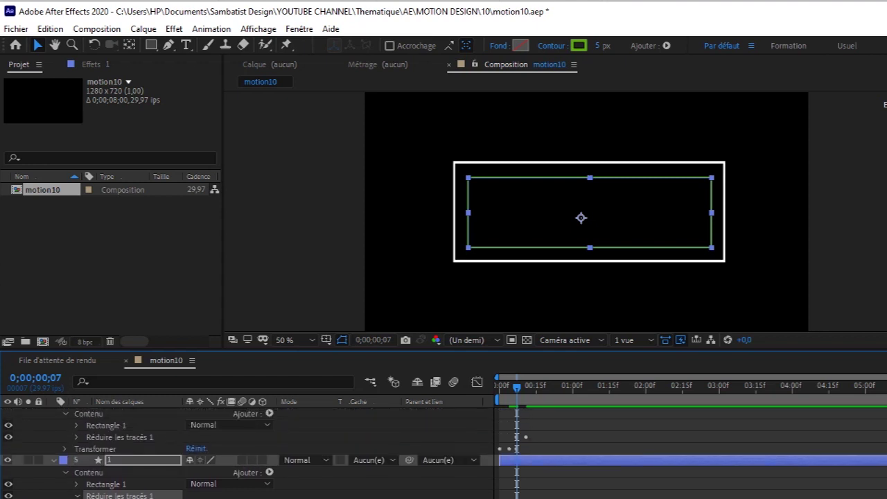
{"action": "left_click_drag", "start_coordinate": [521, 395], "coordinate": [530, 396]}
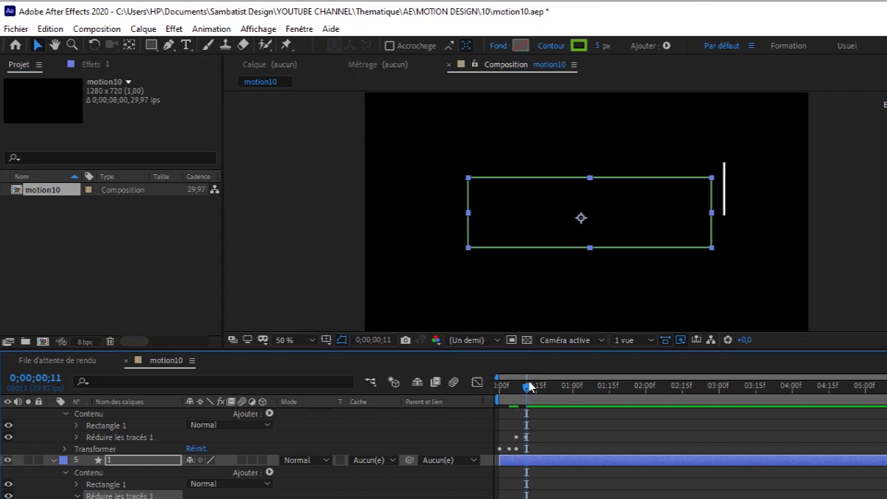
{"action": "left_click_drag", "start_coordinate": [525, 386], "coordinate": [525, 387]}
{"action": "left_click", "coordinate": [76, 438]}
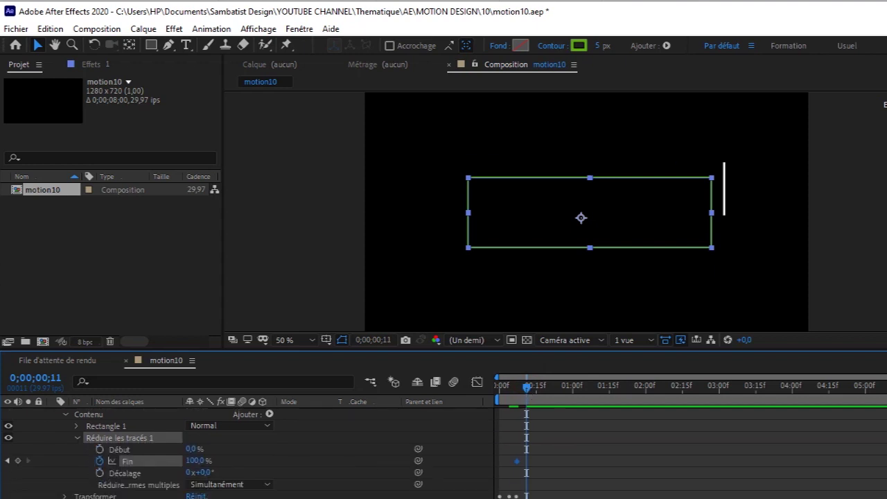
{"action": "left_click_drag", "start_coordinate": [191, 460], "coordinate": [156, 468]}
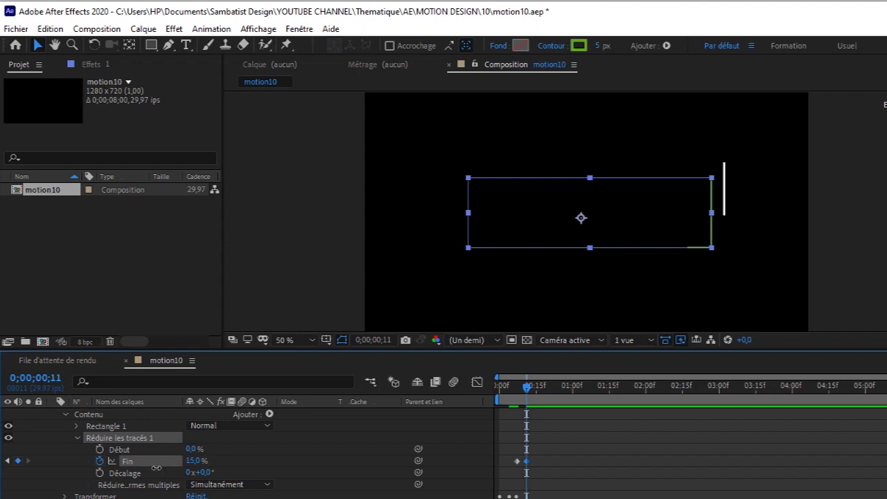
Set layer 1's Fin to 16% at 0;00;00;11 and preview the animation from the start
{"action": "left_click_drag", "start_coordinate": [156, 468], "coordinate": [158, 467]}
{"action": "left_click_drag", "start_coordinate": [530, 390], "coordinate": [483, 394]}
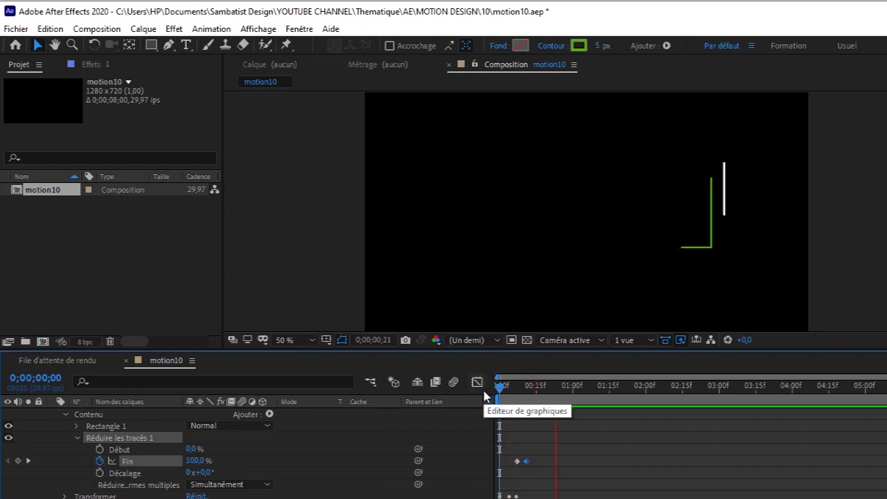
{"action": "key", "text": "space"}
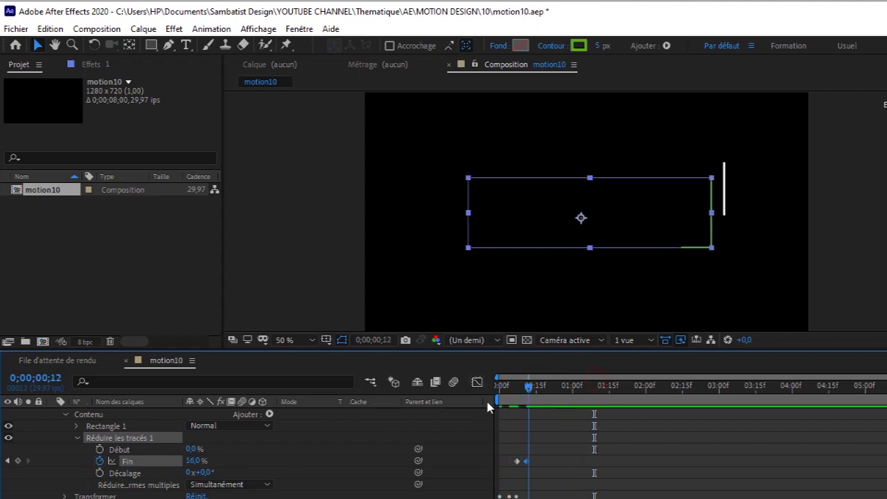
{"action": "key", "text": "space"}
{"action": "key", "text": "space"}
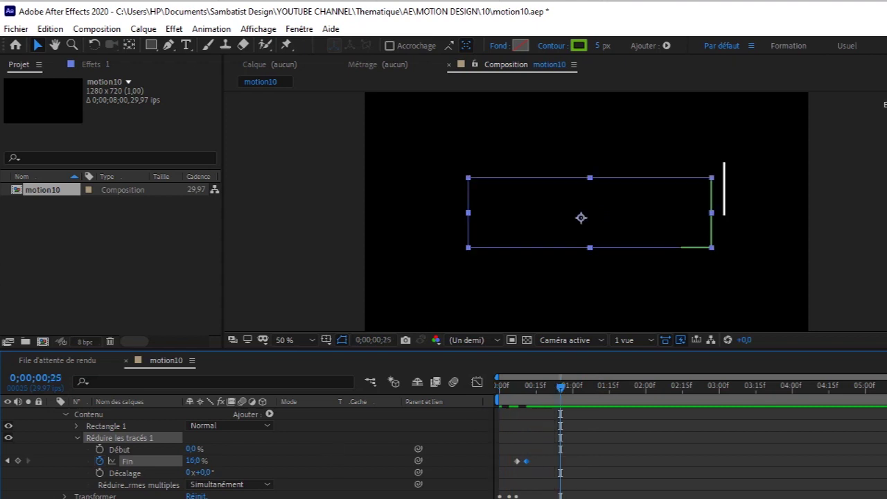
Collapse the properties of layers 1 and 2 and show only their animated Fin and Echelle properties
{"action": "scroll", "coordinate": [873, 457], "scroll_direction": "up", "scroll_amount": 4}
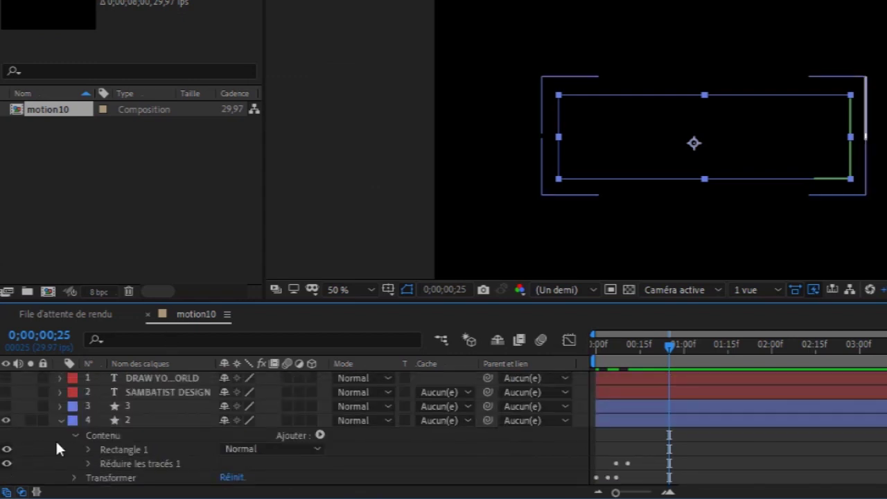
{"action": "key", "text": "ctrl+d"}
{"action": "key", "text": "Return"}
{"action": "type", "text": "1"}
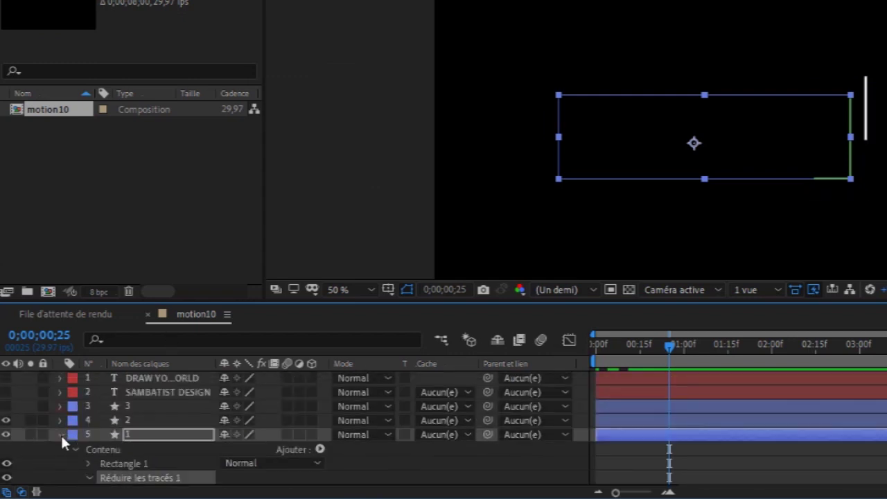
{"action": "left_click", "coordinate": [61, 434]}
{"action": "left_click", "coordinate": [166, 420], "text": "ctrl"}
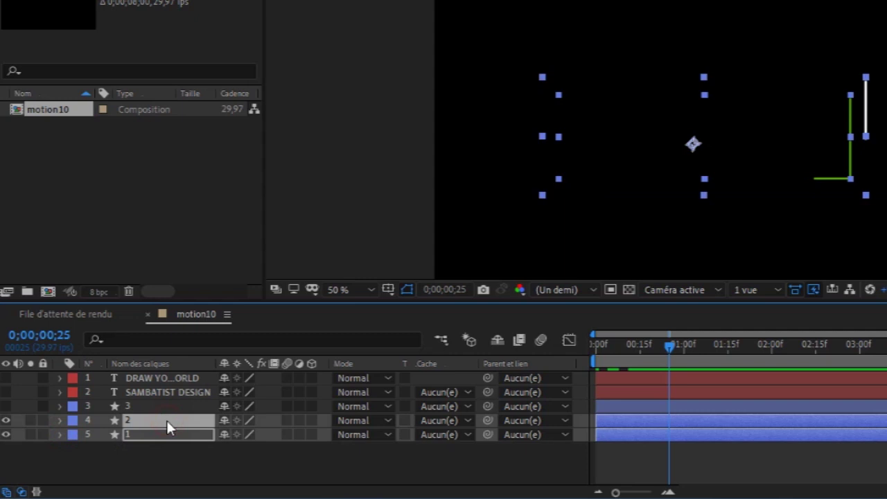
{"action": "key", "text": "u"}
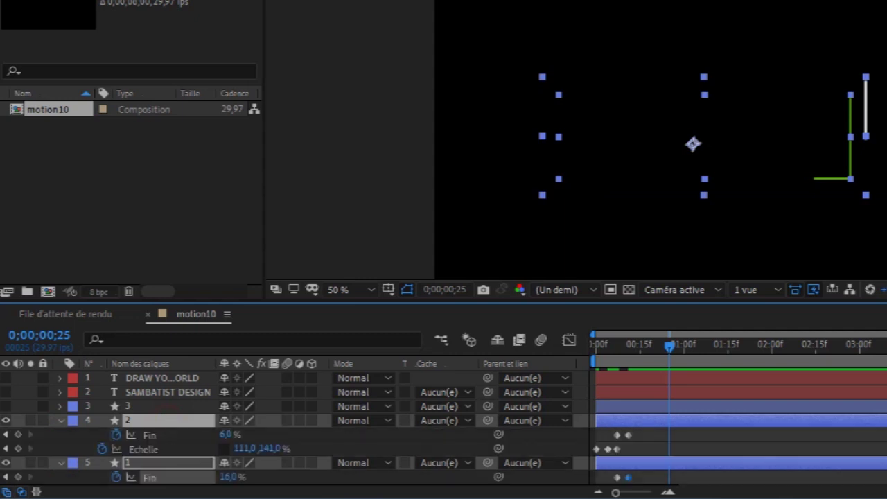
Shift the Fin keyframes and last Echelle keyframes of layers 1 and 2 about three frames later and preview the animation
{"action": "scroll", "coordinate": [443, 428], "scroll_direction": "down", "scroll_amount": 1}
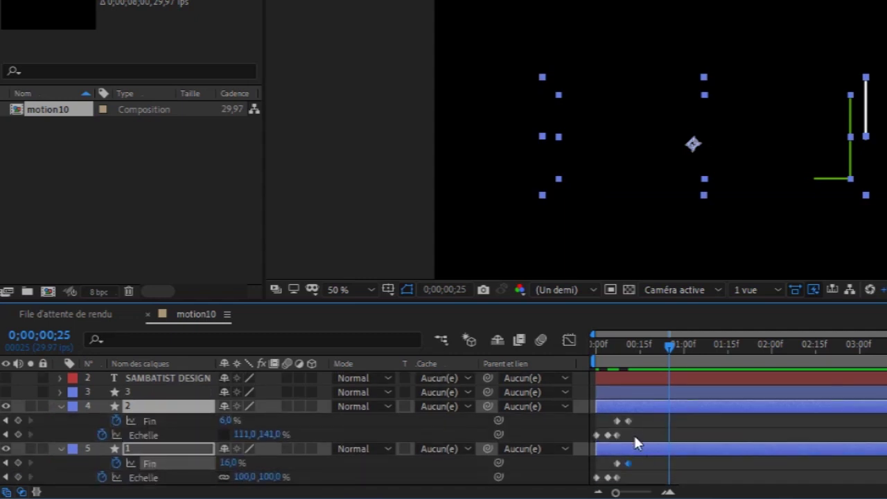
{"action": "left_click", "coordinate": [627, 462]}
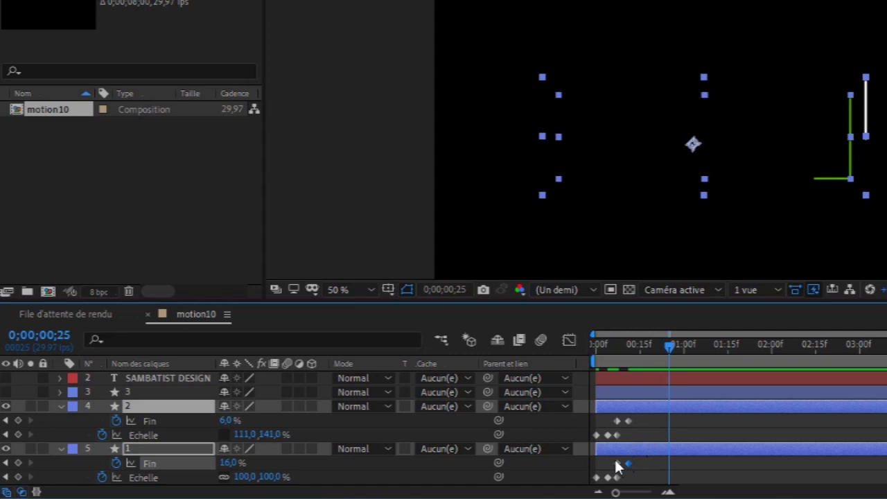
{"action": "left_click", "coordinate": [628, 420]}
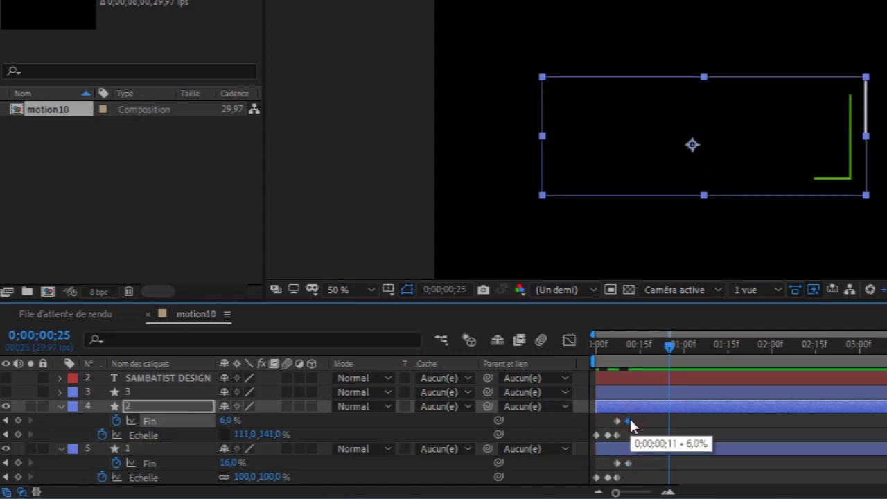
{"action": "left_click", "coordinate": [200, 452], "text": "ctrl"}
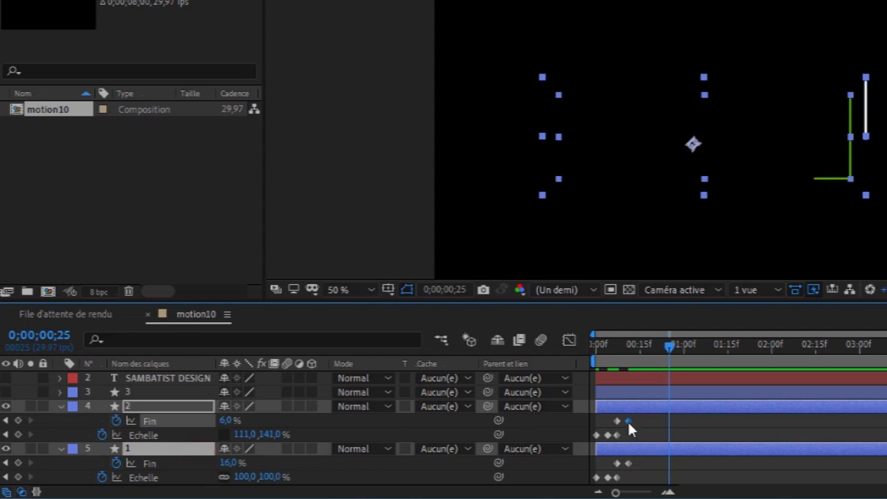
{"action": "left_click_drag", "start_coordinate": [649, 475], "coordinate": [614, 414]}
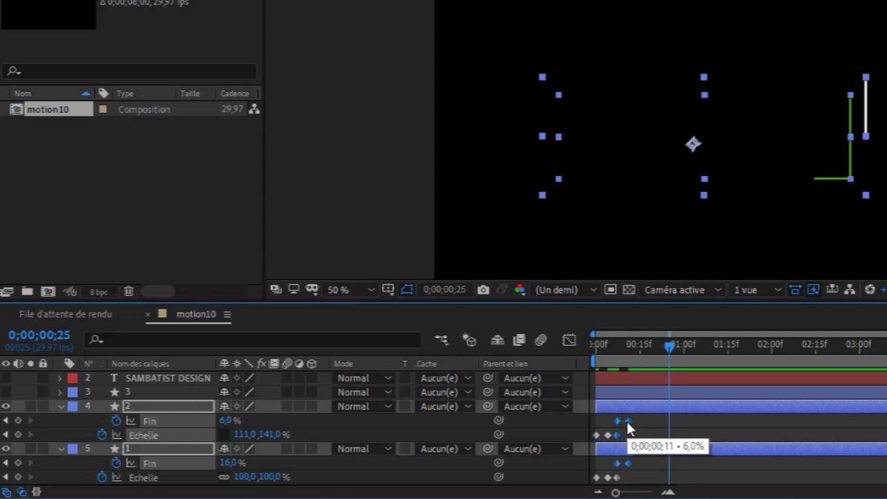
{"action": "left_click_drag", "start_coordinate": [638, 479], "coordinate": [629, 424]}
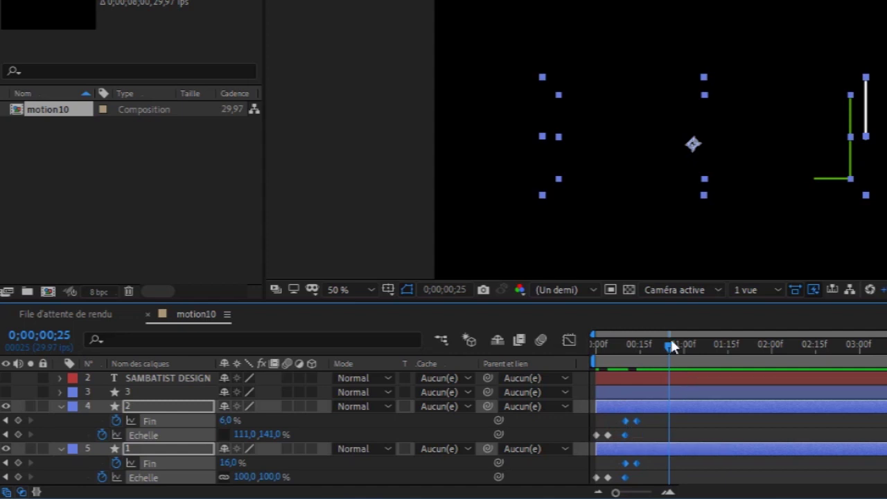
{"action": "key", "text": "Home"}
{"action": "key", "text": "space"}
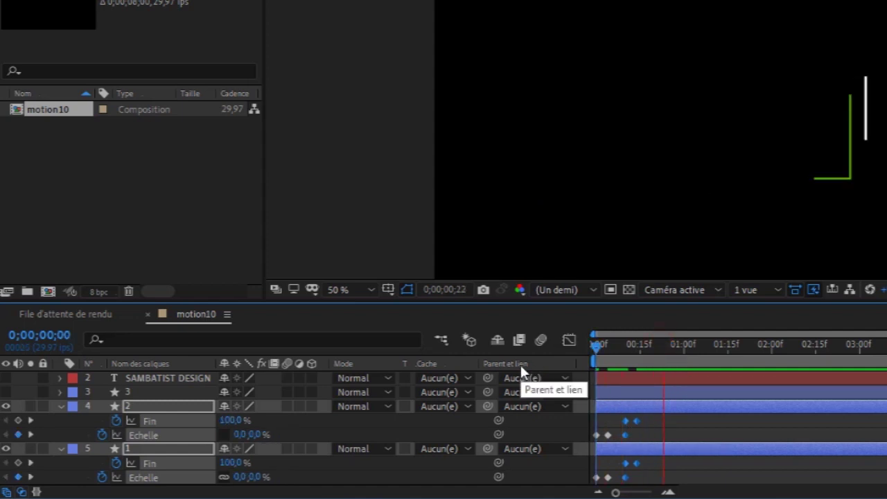
{"action": "key", "text": "space"}
Move the last Fin keyframes of layers 2 and 1 to about 0;00;00;18 and preview the slower trim
{"action": "left_click", "coordinate": [636, 420]}
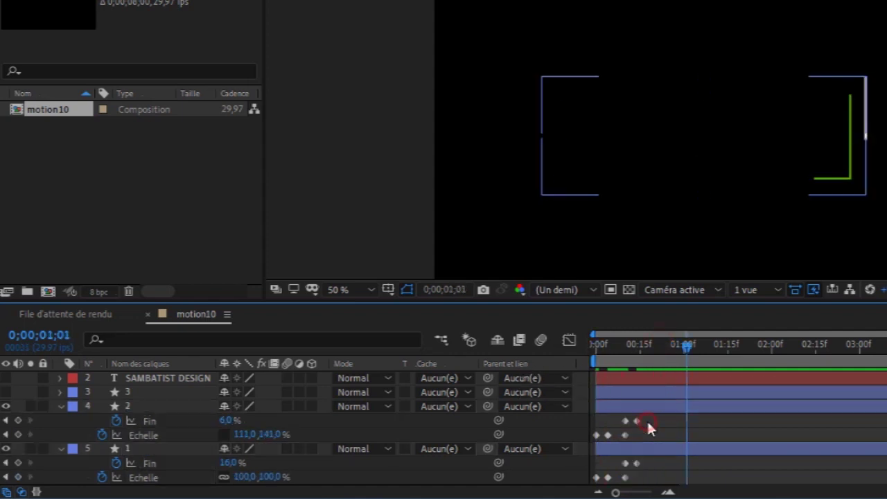
{"action": "left_click", "coordinate": [636, 463]}
{"action": "left_click_drag", "start_coordinate": [645, 463], "coordinate": [649, 463]}
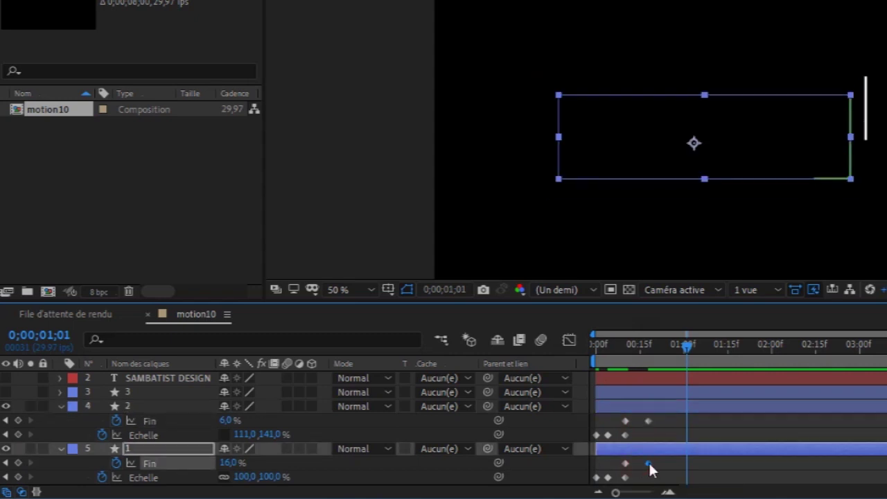
{"action": "key", "text": "space"}
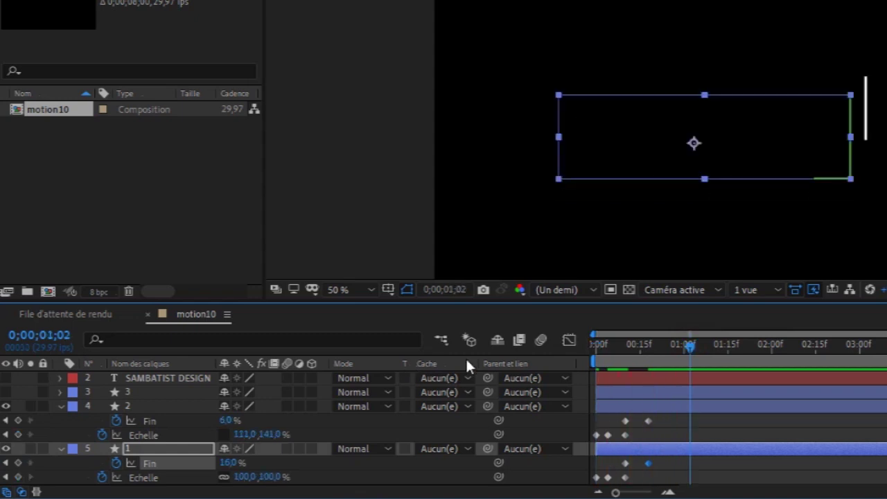
Move the last Fin keyframes of layers 2 and 1 to about 0;00;00;21 and preview from the start
{"action": "left_click", "coordinate": [653, 421]}
{"action": "left_click_drag", "start_coordinate": [650, 420], "coordinate": [657, 422]}
{"action": "left_click", "coordinate": [649, 464]}
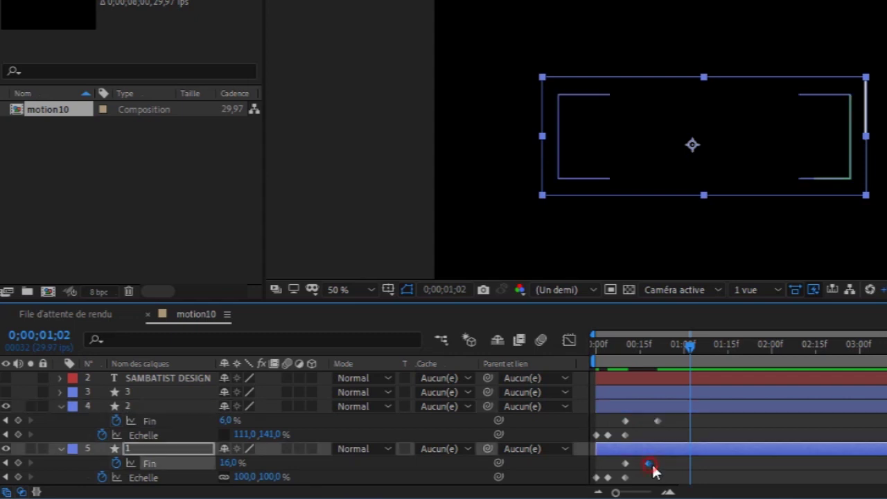
{"action": "left_click_drag", "start_coordinate": [649, 463], "coordinate": [657, 463]}
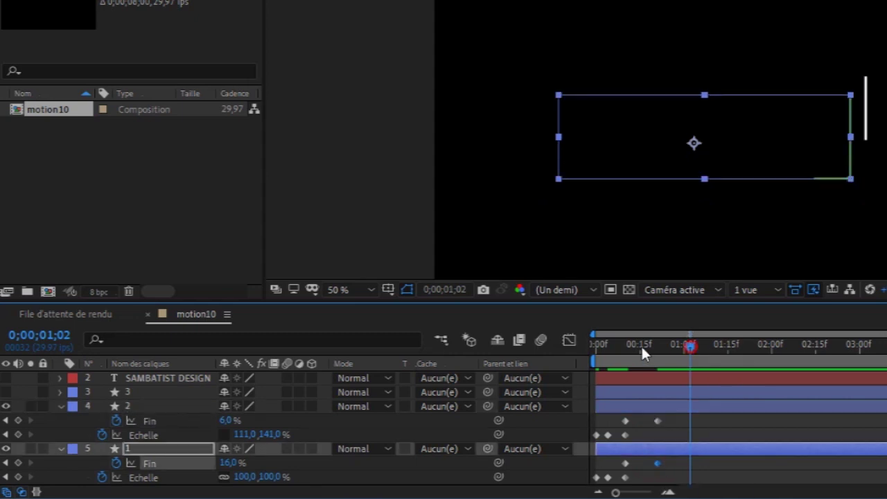
{"action": "key", "text": "Home"}
{"action": "key", "text": "space"}
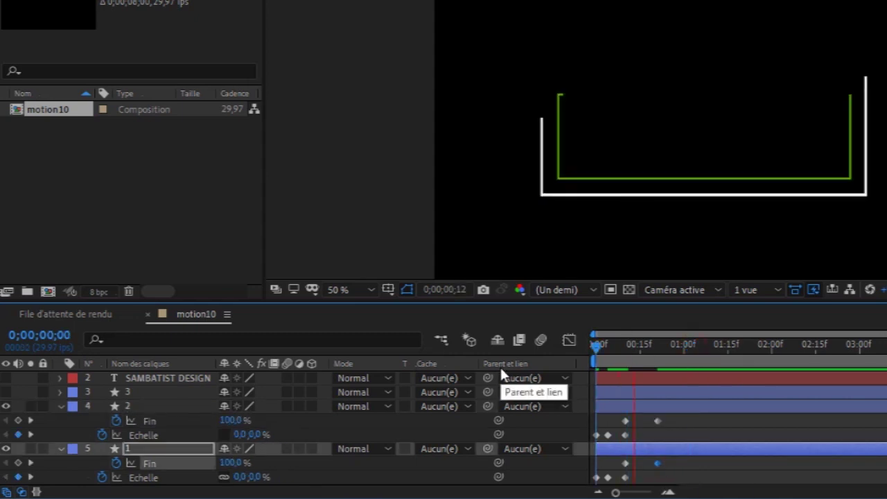
{"action": "key", "text": "space"}
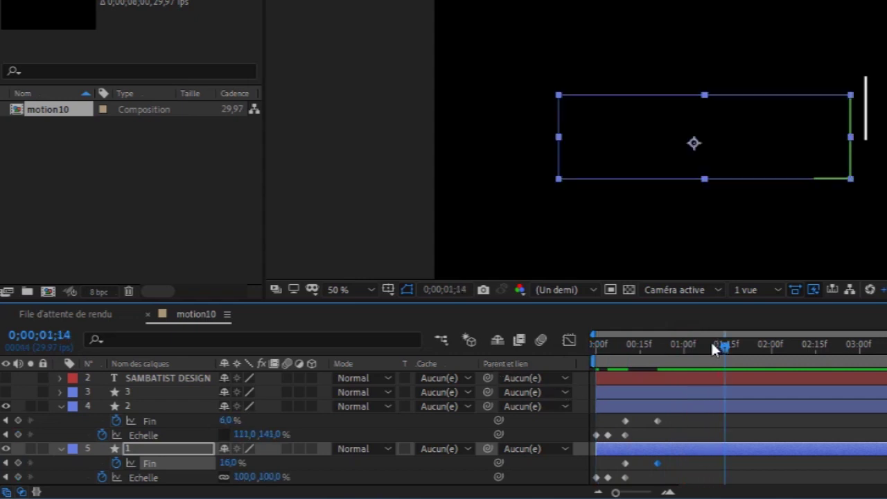
Move the last Fin keyframes of layers 1 and 2 together to about 0;00;00;24 and replay the animation
{"action": "left_click_drag", "start_coordinate": [674, 467], "coordinate": [665, 419]}
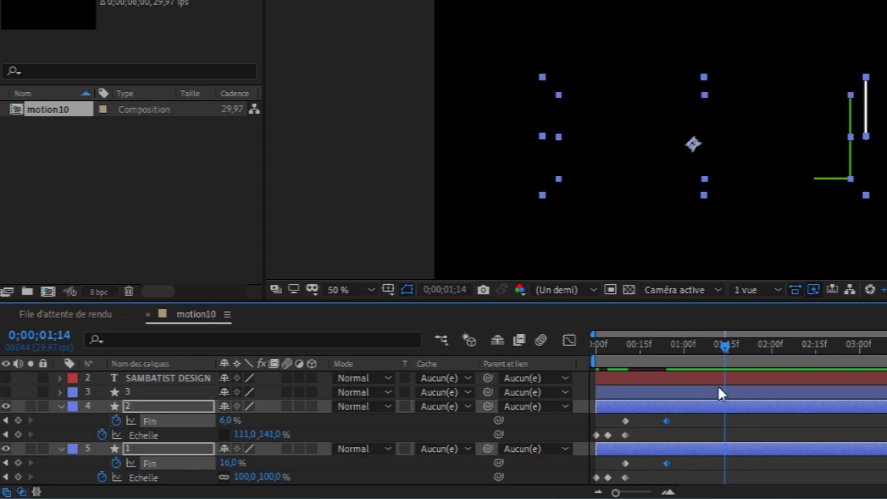
{"action": "key", "text": "space"}
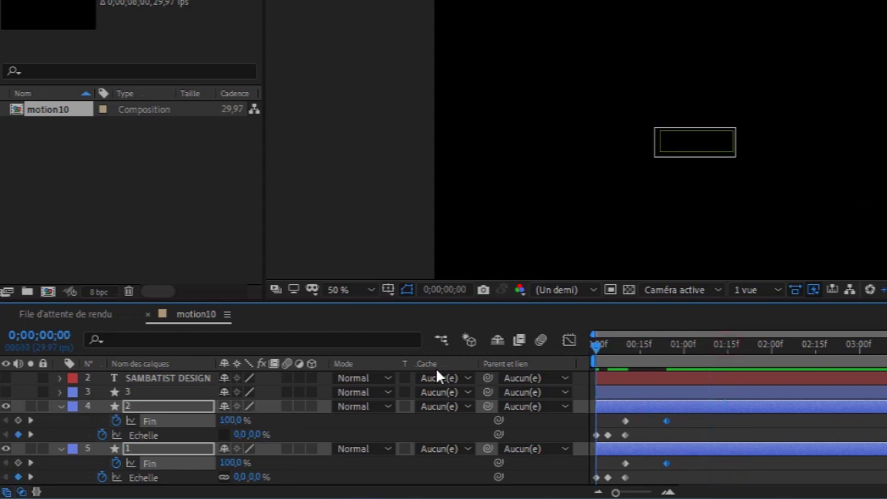
{"action": "key", "text": "space"}
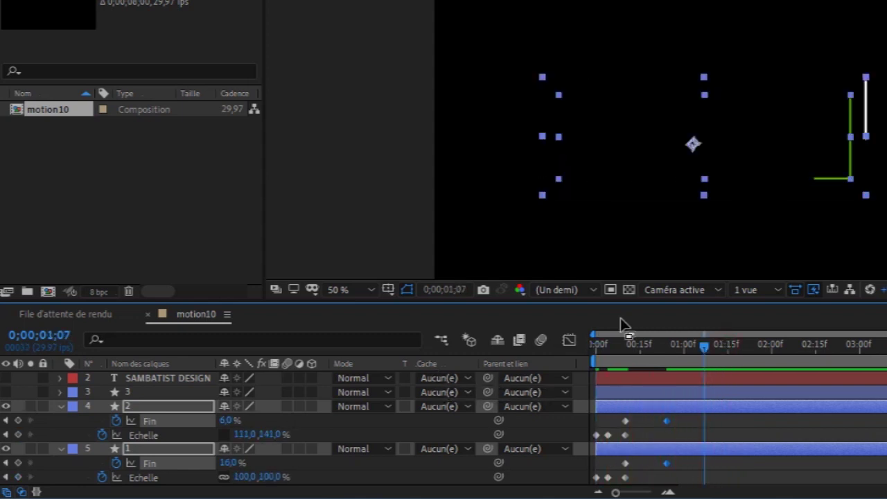
{"action": "key", "text": "space"}
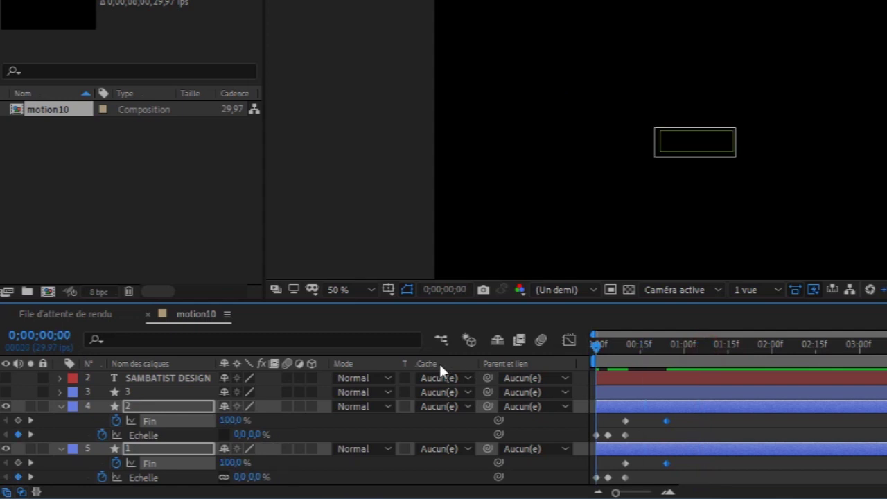
{"action": "key", "text": "space"}
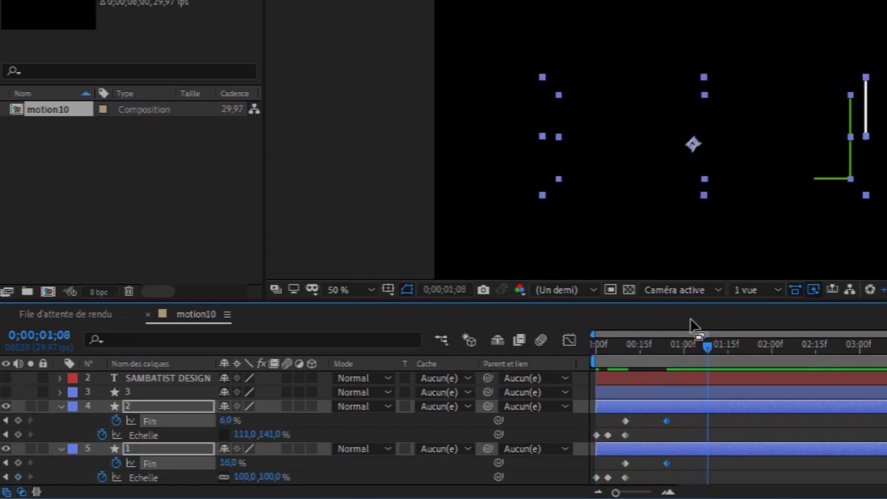
{"action": "key", "text": "space"}
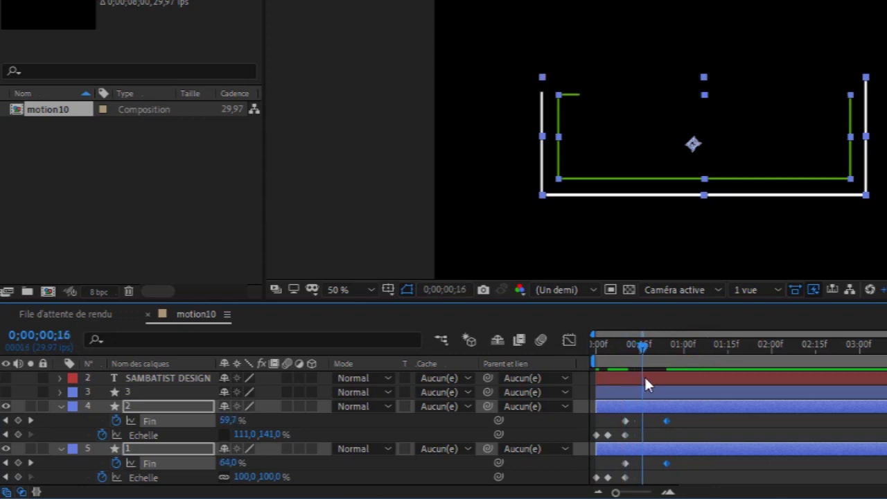
Go to 0;00;00;17, make the divider line layer 3 visible and select it
{"action": "left_click_drag", "start_coordinate": [649, 377], "coordinate": [645, 378]}
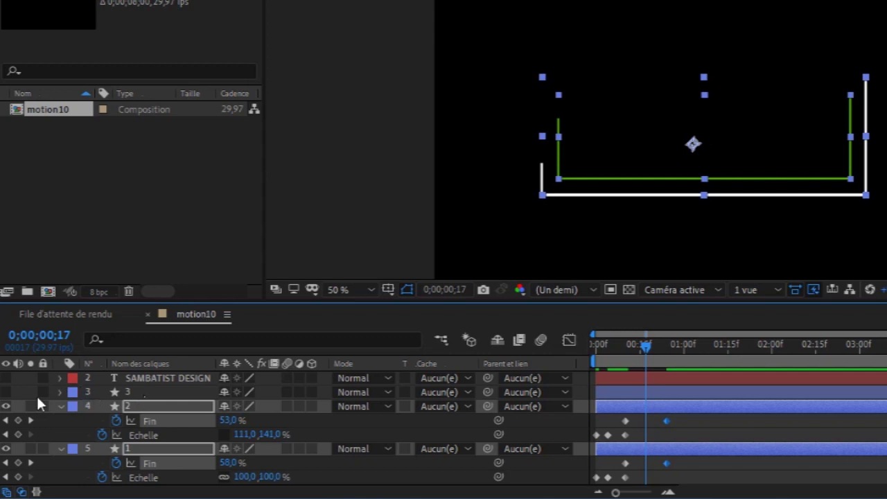
{"action": "left_click", "coordinate": [5, 391]}
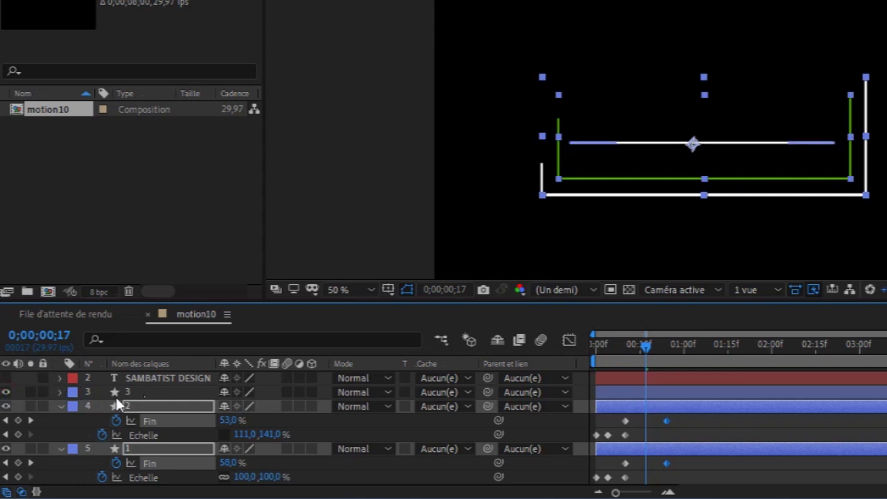
{"action": "left_click", "coordinate": [148, 391]}
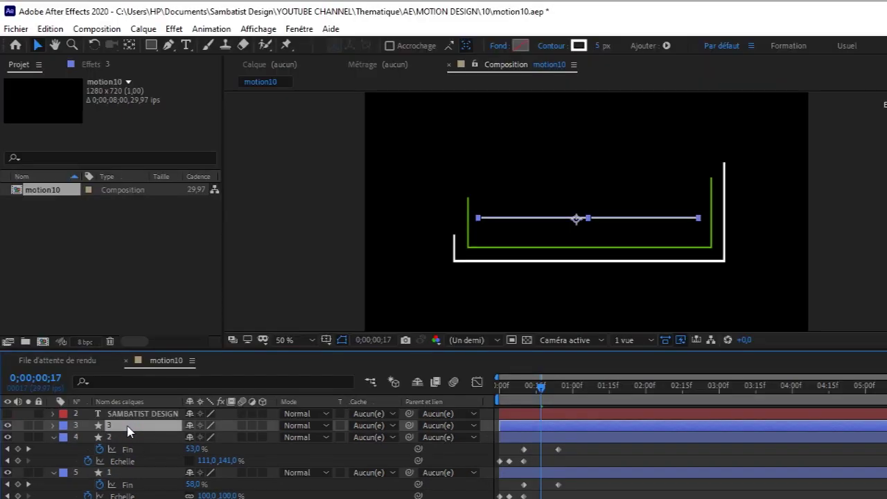
Add a Réduire les tracés operation to layer 3, with its Transformer group collapsed, and expand the new operation
{"action": "left_click", "coordinate": [53, 425]}
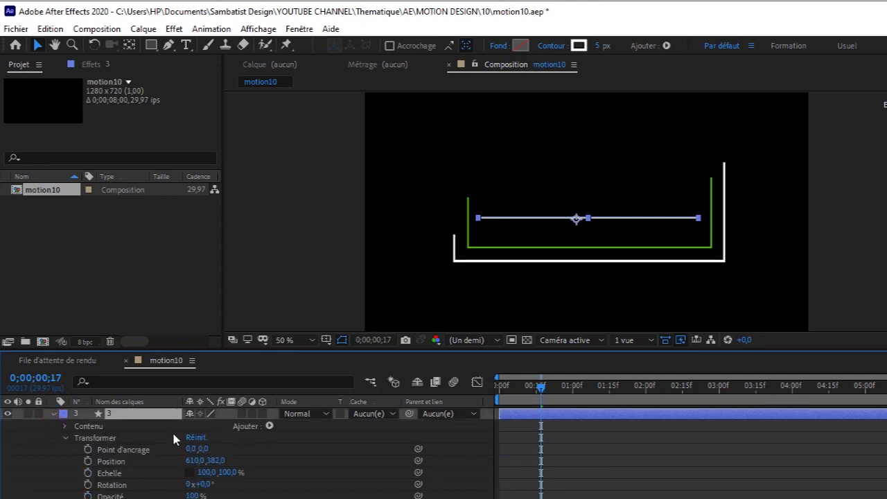
{"action": "left_click", "coordinate": [66, 439]}
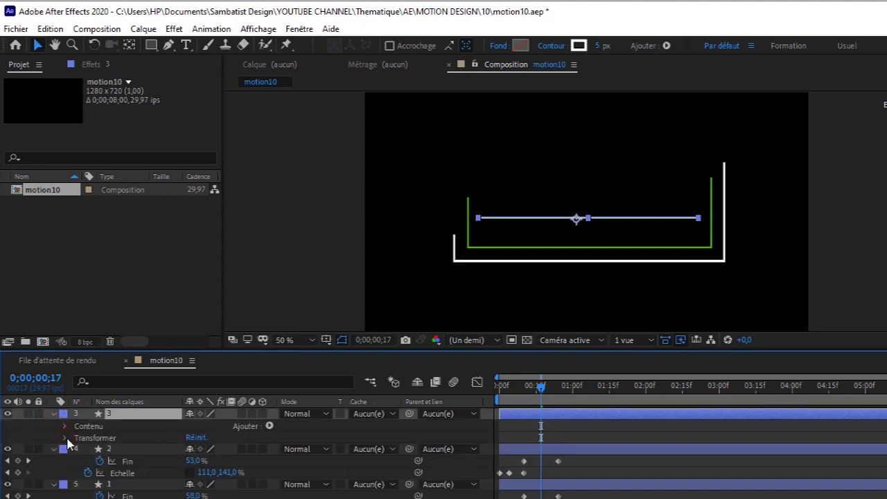
{"action": "left_click", "coordinate": [270, 426]}
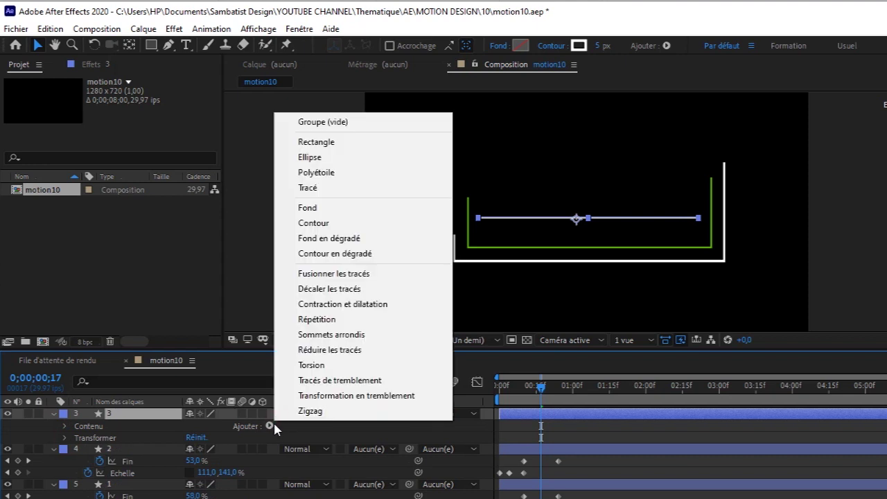
{"action": "left_click", "coordinate": [366, 349]}
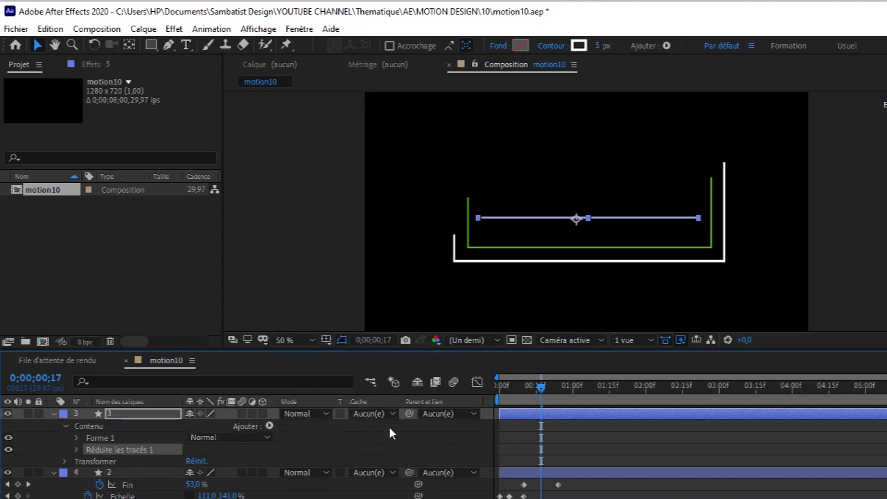
{"action": "left_click", "coordinate": [76, 449]}
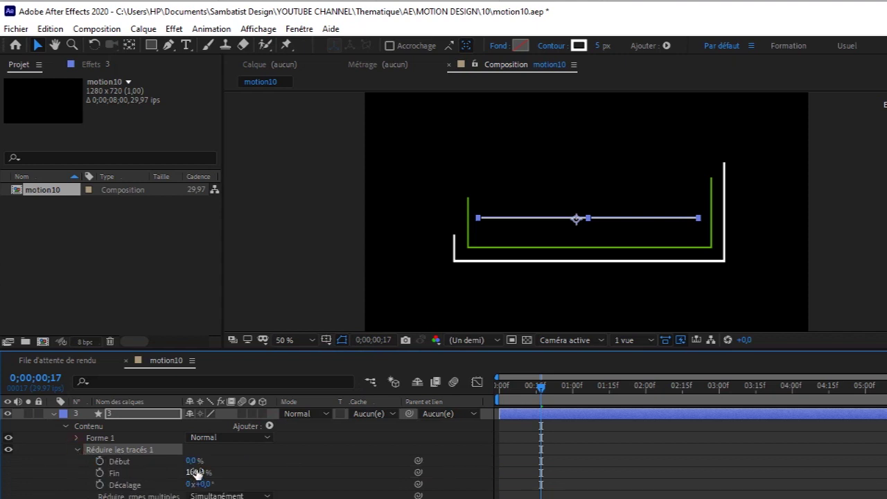
Set the Fin value of layer 3's Réduire les tracés to 0% and start keyframing it at 0;00;00;17
{"action": "left_click_drag", "start_coordinate": [193, 462], "coordinate": [213, 460]}
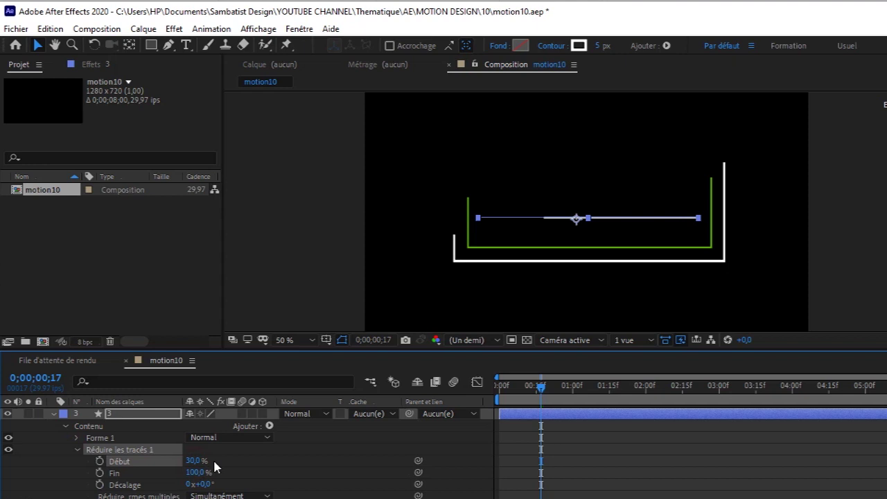
{"action": "key", "text": "ctrl+z"}
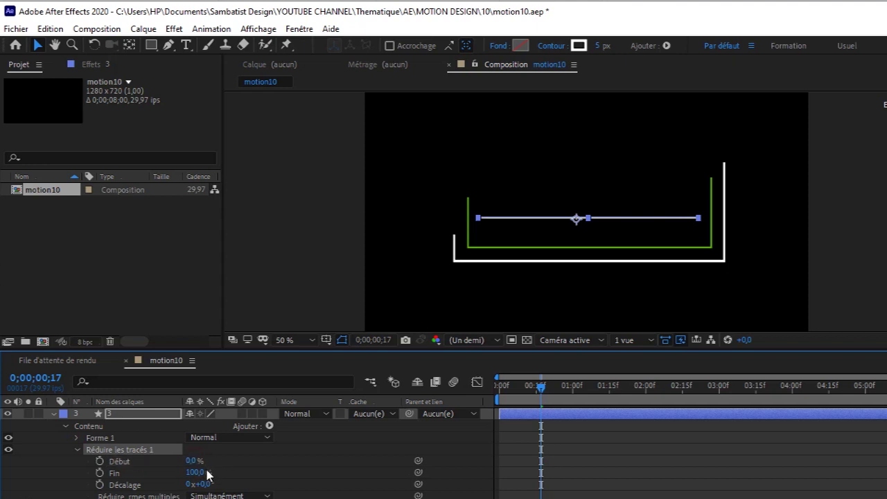
{"action": "left_click_drag", "start_coordinate": [198, 472], "coordinate": [118, 479]}
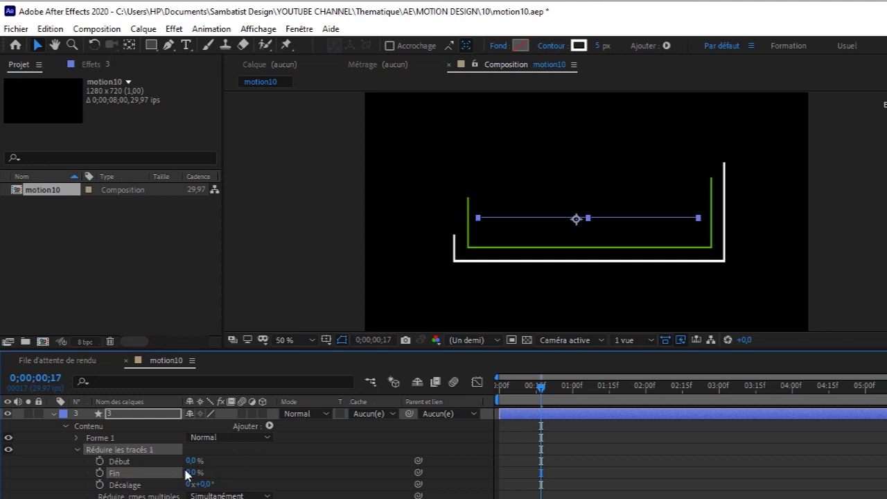
{"action": "left_click", "coordinate": [99, 472]}
{"action": "scroll", "coordinate": [248, 450], "scroll_direction": "down", "scroll_amount": 3}
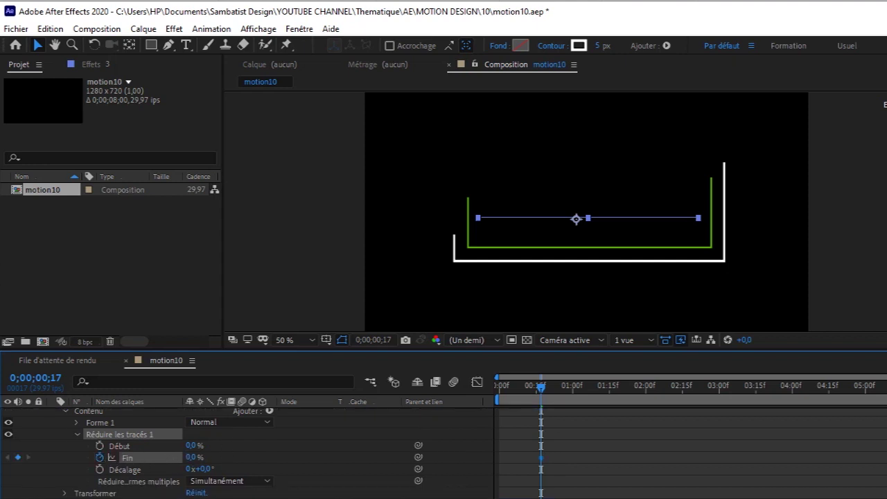
At 0;00;00;20, set layer 3's Fin value to 100% to complete the divider line's reveal
{"action": "key", "text": "Page_Down"}
{"action": "key", "text": "Page_Down"}
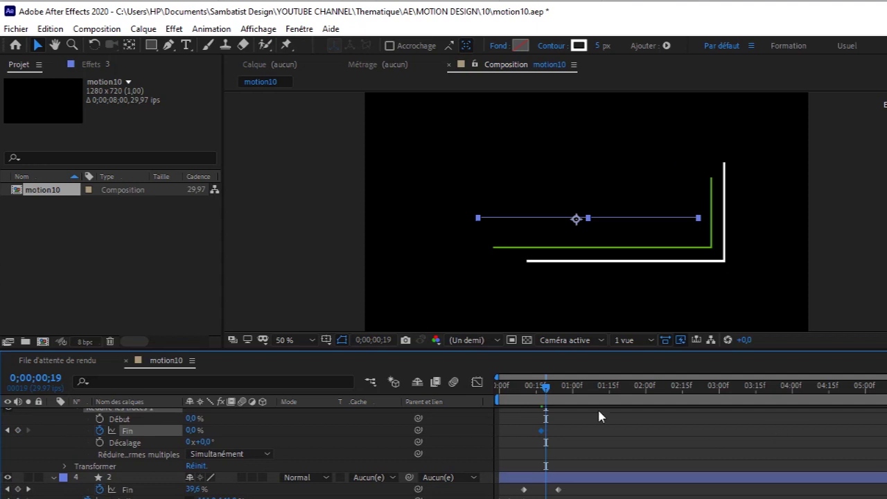
{"action": "left_click_drag", "start_coordinate": [546, 387], "coordinate": [552, 390]}
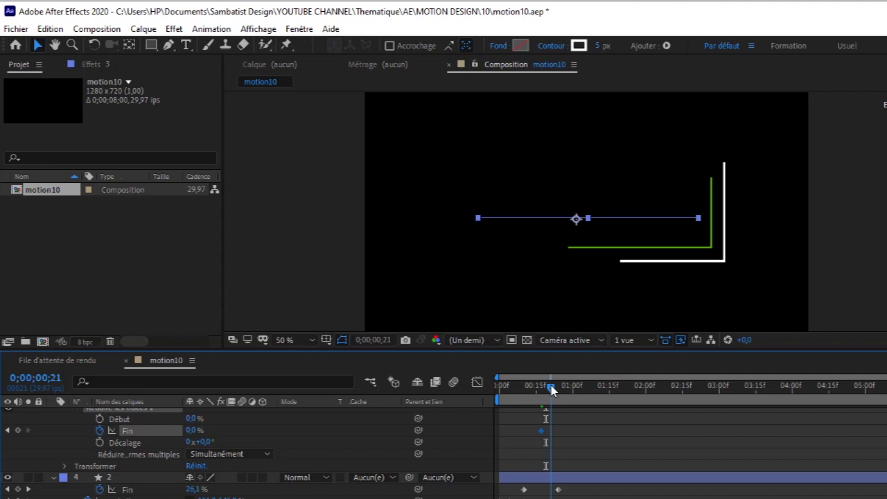
{"action": "left_click_drag", "start_coordinate": [552, 390], "coordinate": [548, 388]}
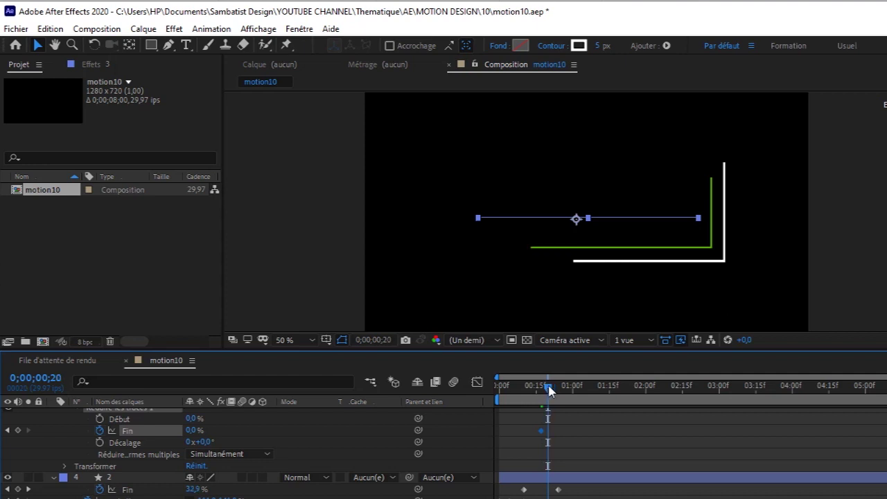
{"action": "left_click_drag", "start_coordinate": [190, 430], "coordinate": [298, 427]}
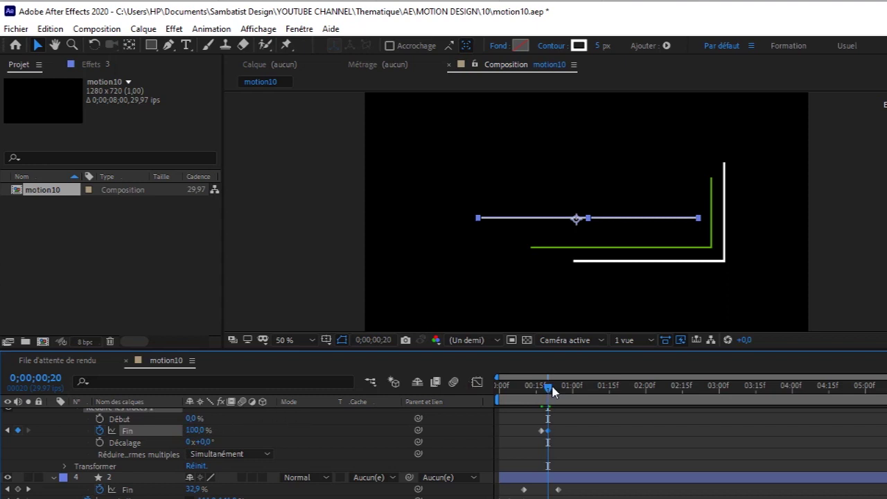
Preview the divider line's reveal together with the frames from the start of the composition
{"action": "left_click", "coordinate": [518, 396]}
{"action": "left_click_drag", "start_coordinate": [518, 400], "coordinate": [471, 399]}
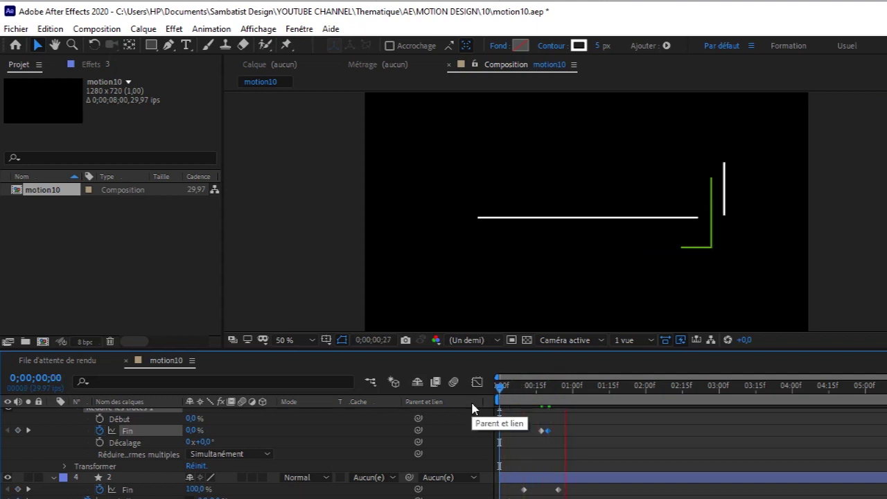
{"action": "key", "text": "space"}
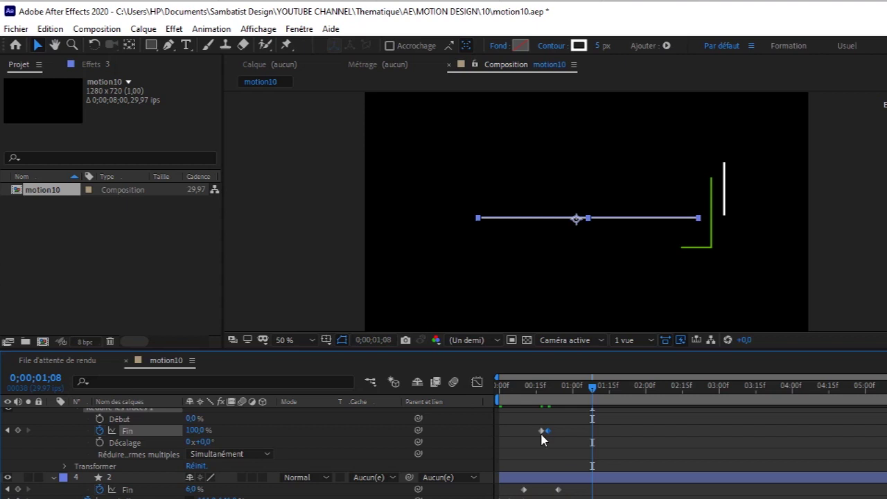
Move layer 3's first Fin keyframe to 0;00;00;12 and replay the animation from the start
{"action": "left_click_drag", "start_coordinate": [541, 431], "coordinate": [529, 434]}
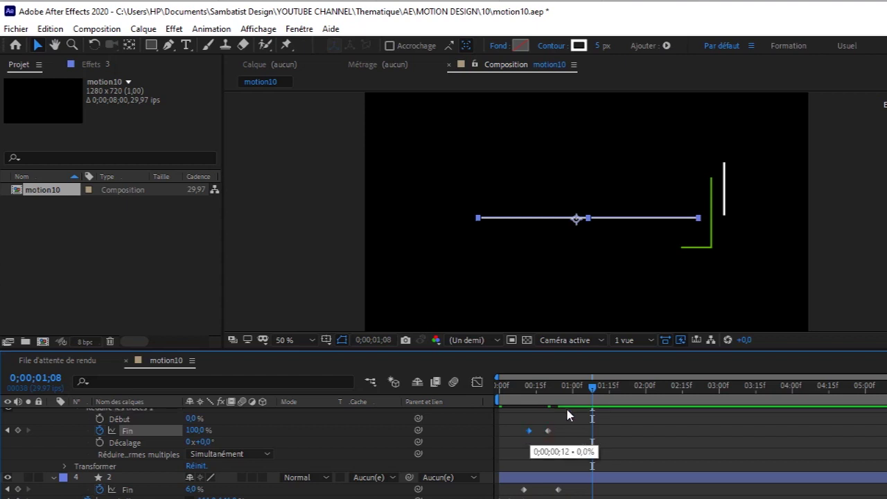
{"action": "key", "text": "Home"}
{"action": "key", "text": "space"}
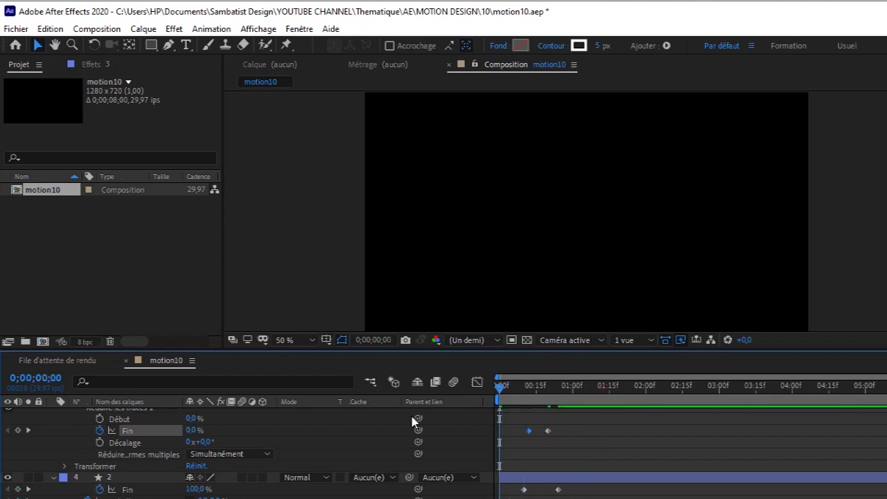
{"action": "key", "text": "space"}
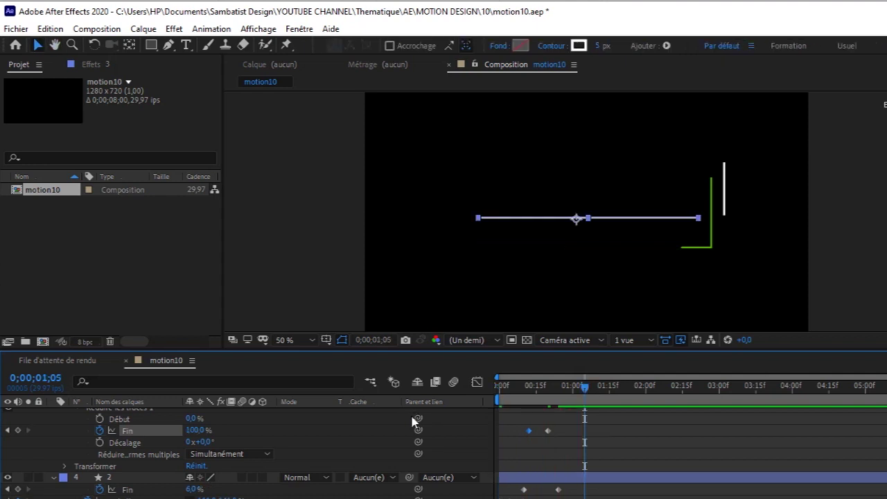
Go to 0;00;00;21, select the SAMBATIST DESIGN layer and make both text layers visible
{"action": "left_click_drag", "start_coordinate": [586, 393], "coordinate": [551, 393]}
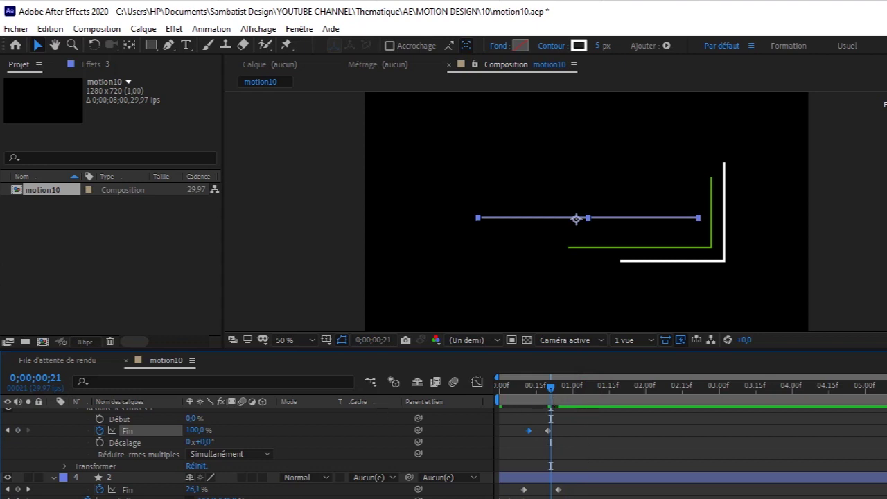
{"action": "scroll", "coordinate": [443, 451], "scroll_direction": "up", "scroll_amount": 3}
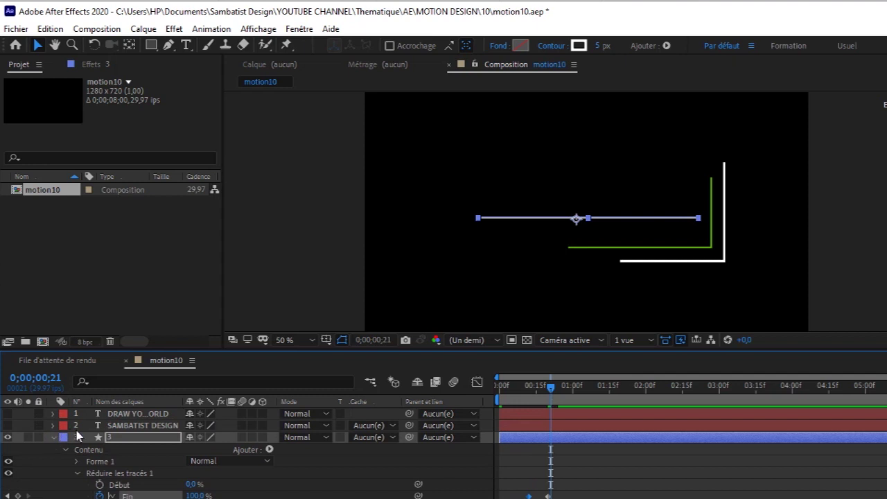
{"action": "left_click", "coordinate": [124, 427]}
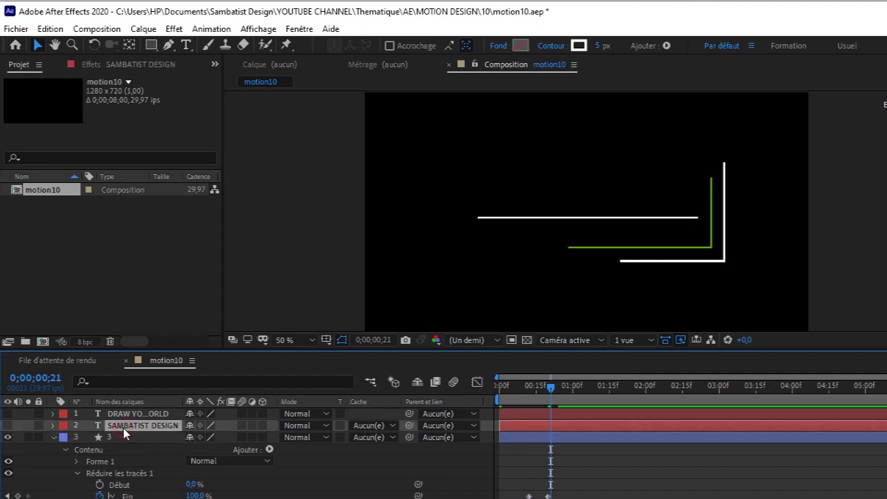
{"action": "left_click", "coordinate": [8, 424]}
{"action": "left_click", "coordinate": [8, 413]}
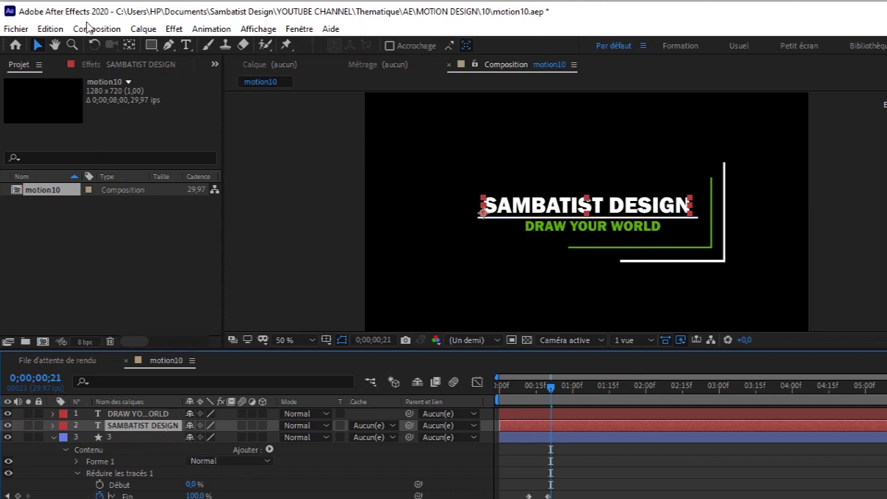
Draw a closed four-point Pen mask on the SAMBATIST DESIGN layer, running along the divider line and covering the area below it
{"action": "left_click", "coordinate": [169, 44]}
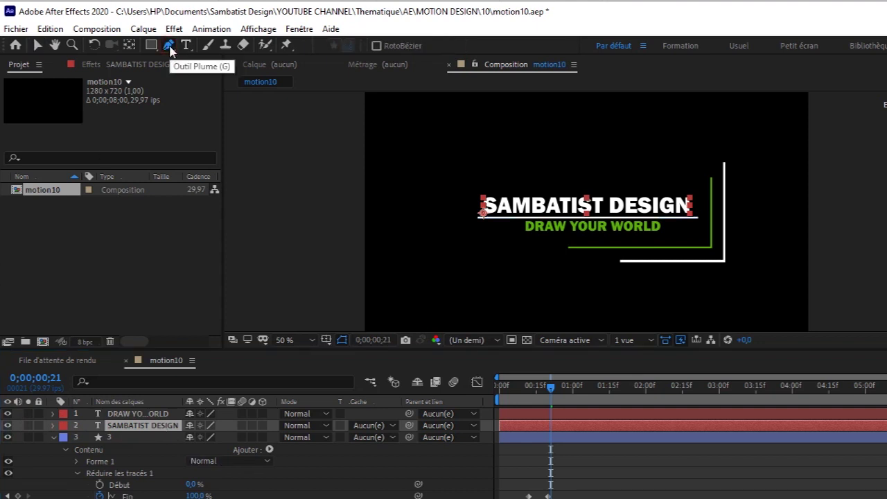
{"action": "left_click", "coordinate": [693, 216]}
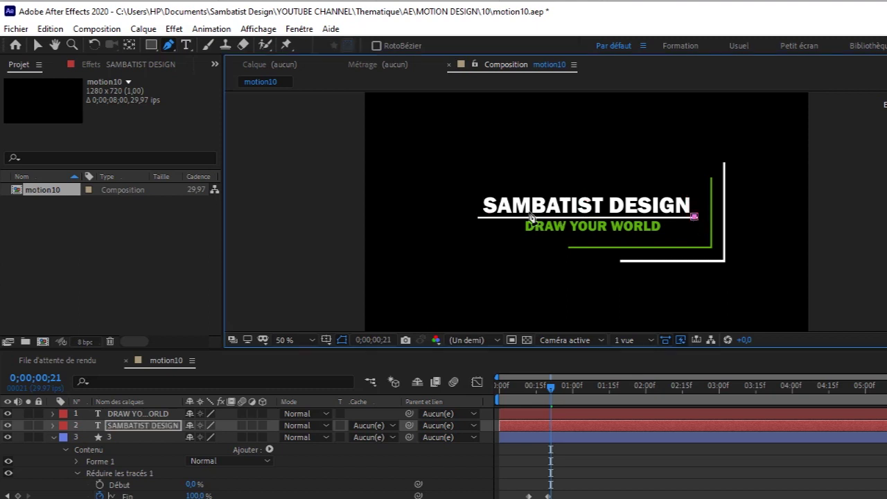
{"action": "left_click", "coordinate": [477, 216]}
{"action": "left_click", "coordinate": [481, 262]}
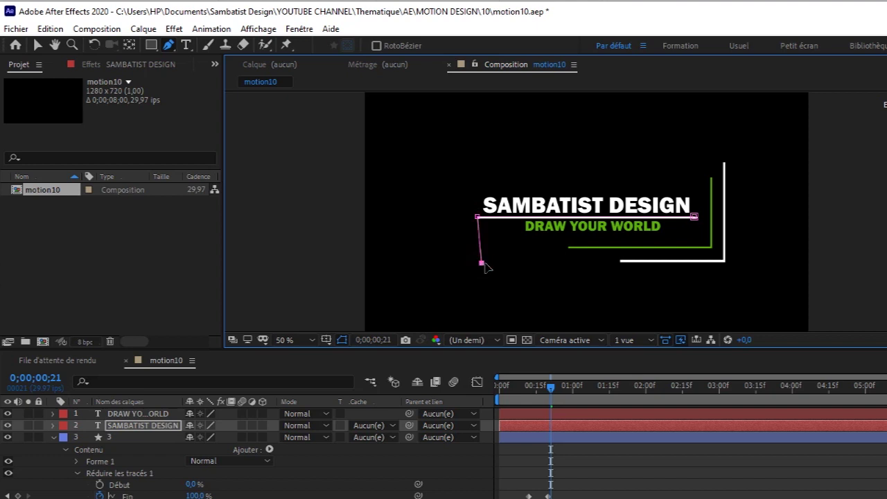
{"action": "left_click", "coordinate": [700, 260]}
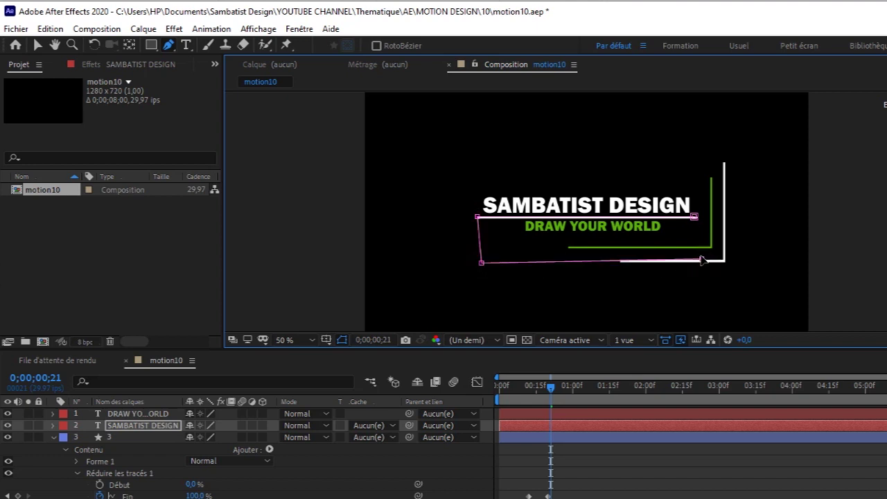
{"action": "left_click", "coordinate": [694, 216]}
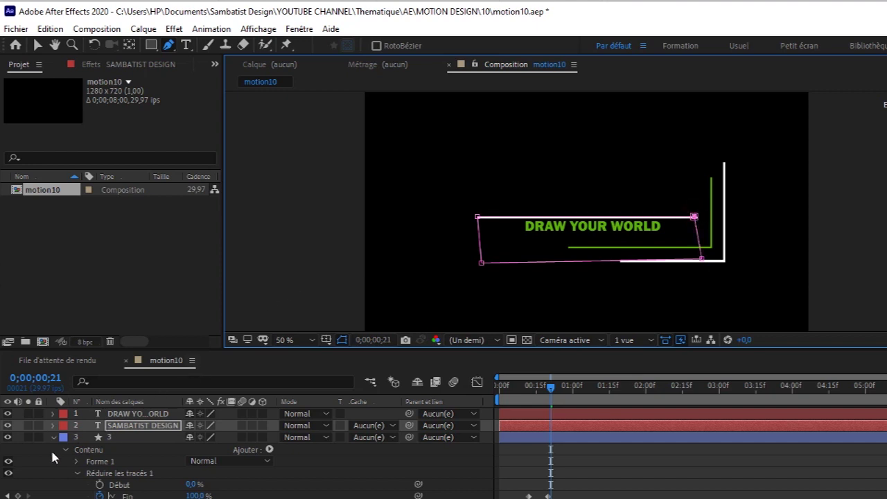
Invert the SAMBATIST DESIGN layer's Masque 1 and add a Position text animator to the layer
{"action": "left_click", "coordinate": [54, 425]}
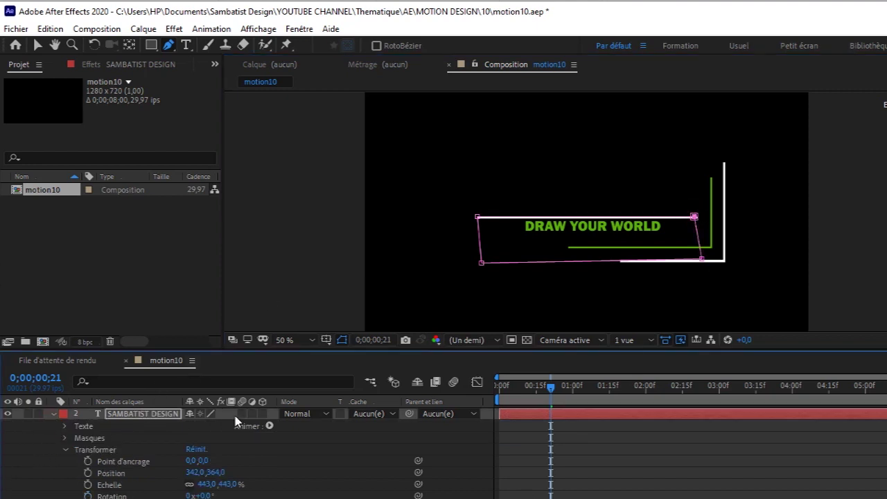
{"action": "left_click", "coordinate": [65, 450]}
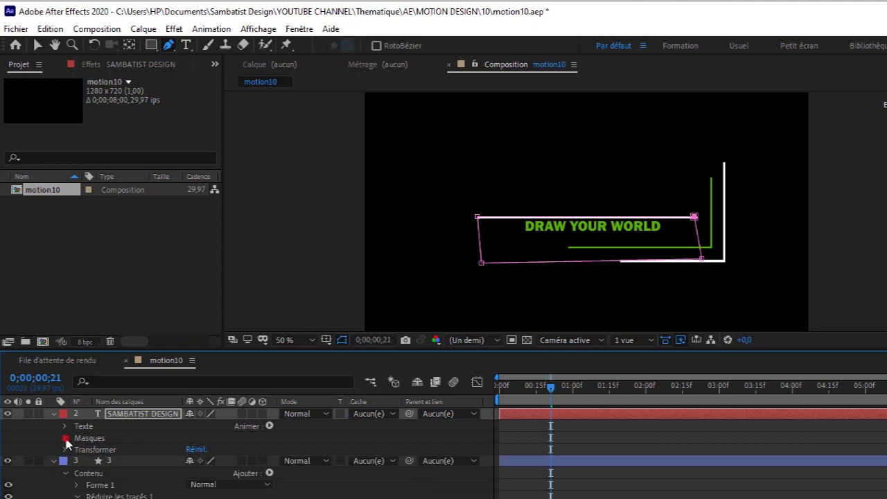
{"action": "left_click", "coordinate": [66, 438]}
{"action": "left_click", "coordinate": [237, 449]}
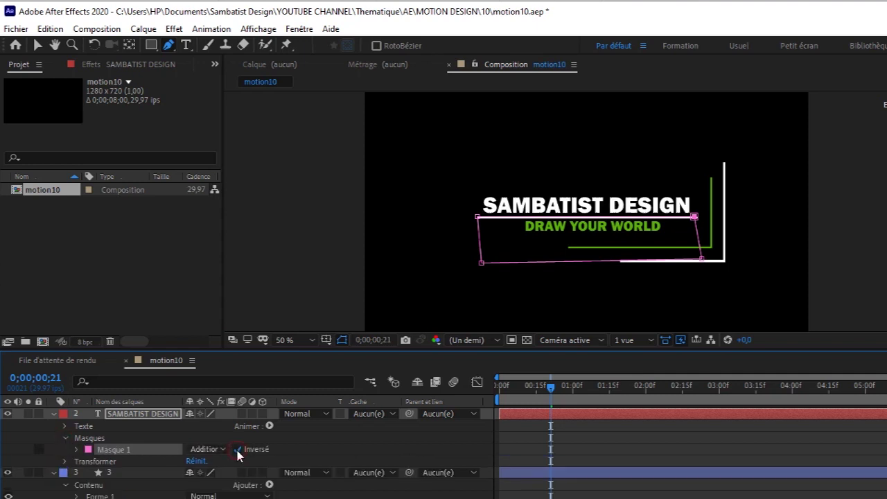
{"action": "left_click", "coordinate": [269, 426]}
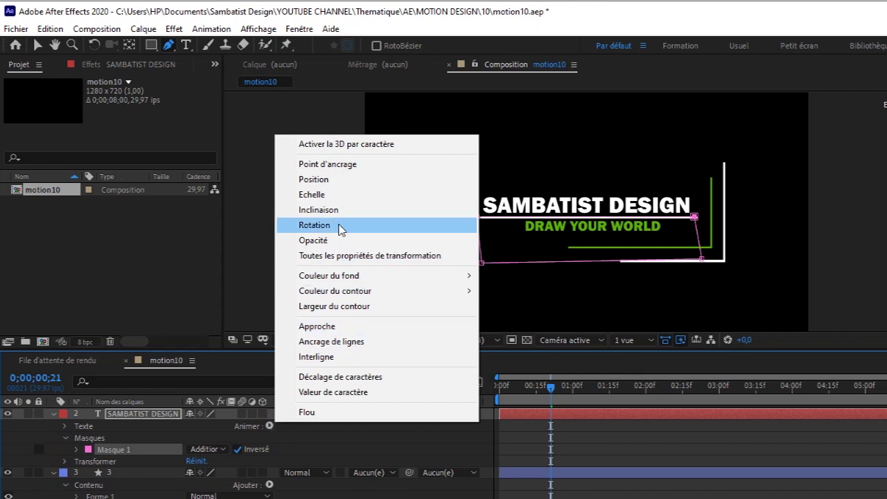
{"action": "left_click", "coordinate": [337, 180]}
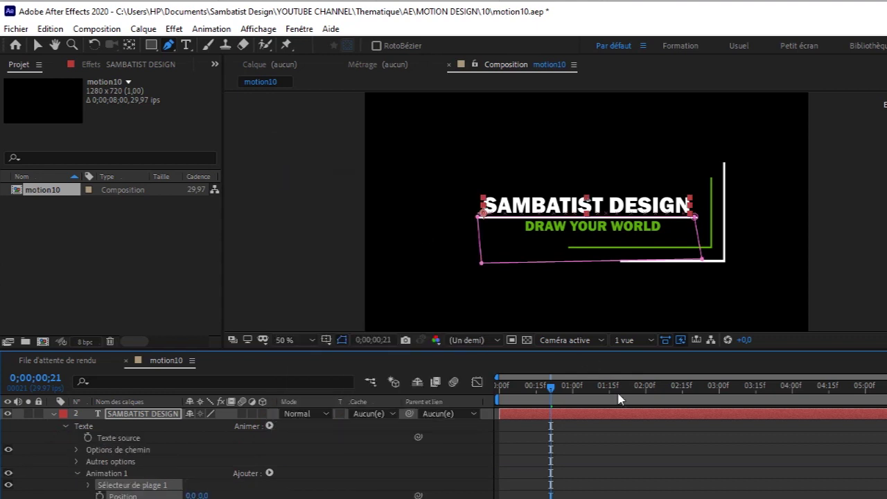
Move the last Fin keyframe of frame layer 2 to 0;00;00;28 and set the current time to 0;00;00;26
{"action": "scroll", "coordinate": [249, 454], "scroll_direction": "down", "scroll_amount": 8}
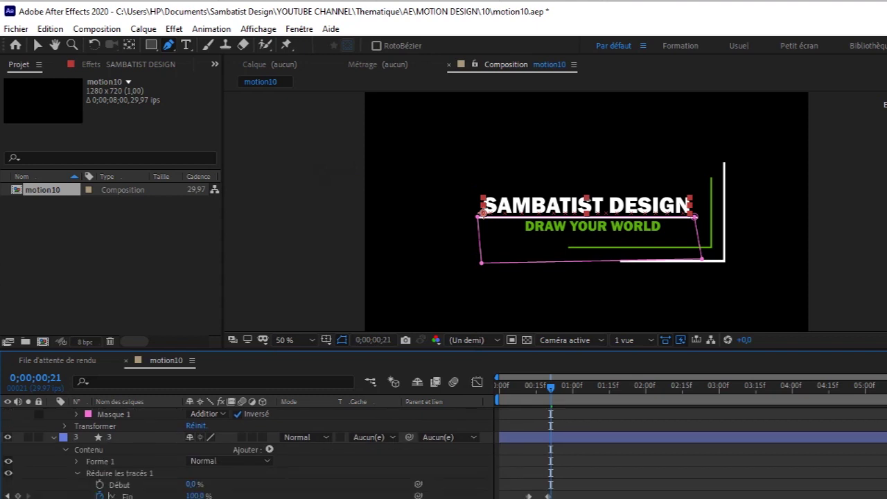
{"action": "scroll", "coordinate": [249, 453], "scroll_direction": "down", "scroll_amount": 2}
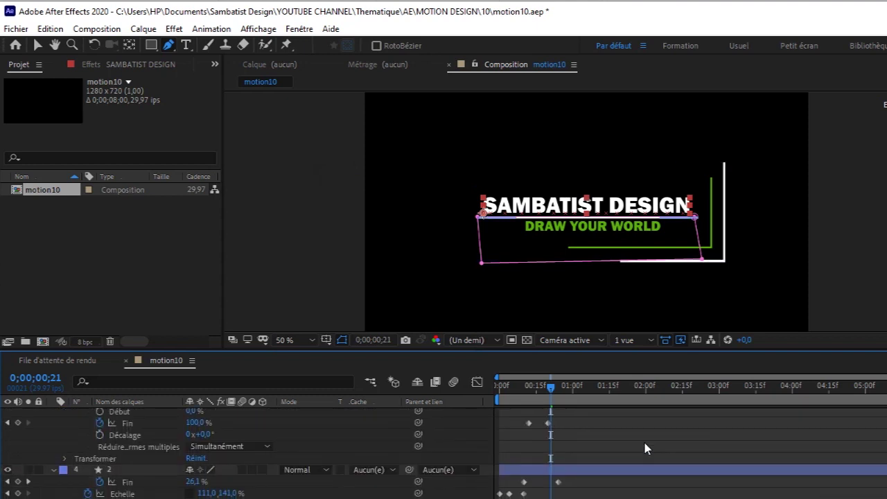
{"action": "left_click_drag", "start_coordinate": [556, 386], "coordinate": [562, 390]}
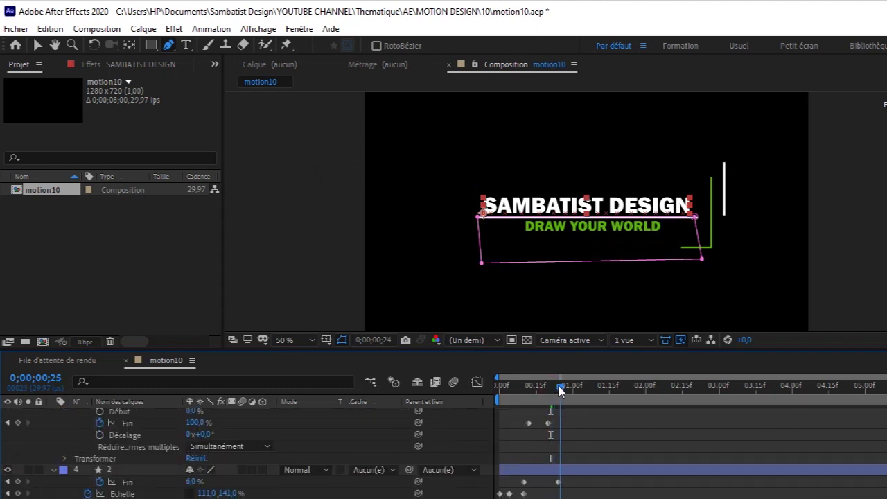
{"action": "left_click", "coordinate": [560, 479]}
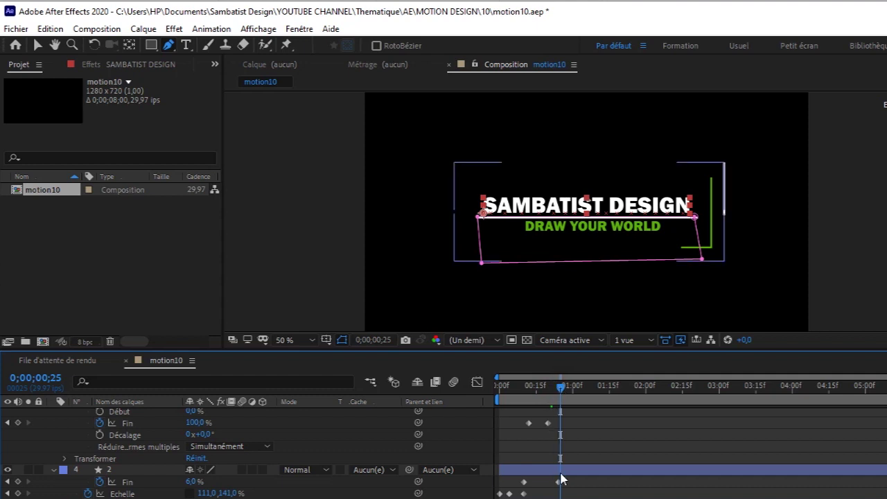
{"action": "left_click_drag", "start_coordinate": [561, 390], "coordinate": [569, 392]}
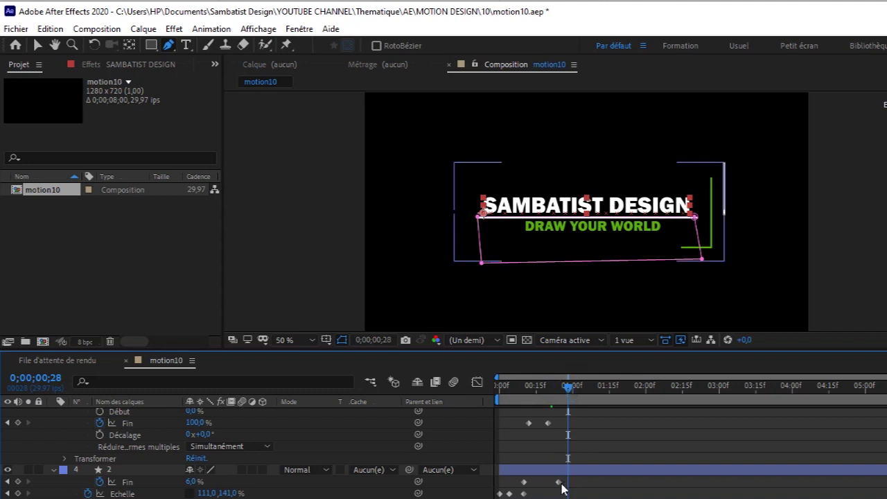
{"action": "left_click_drag", "start_coordinate": [558, 483], "coordinate": [568, 488]}
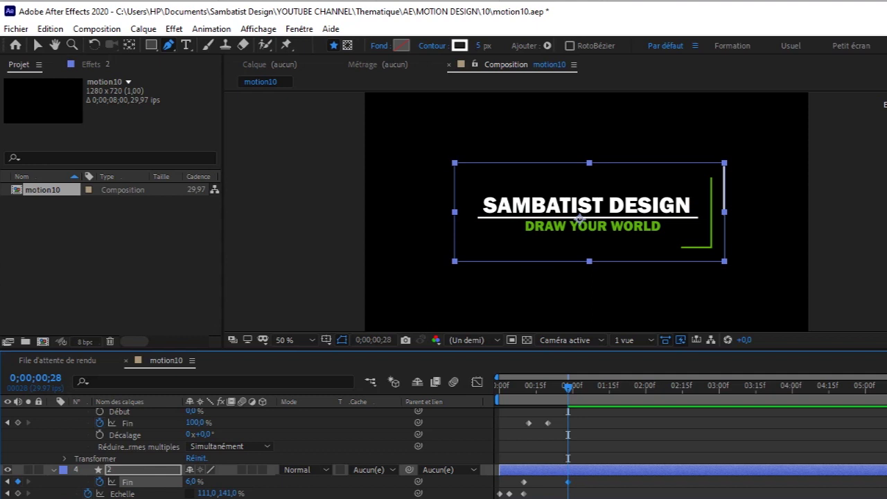
{"action": "scroll", "coordinate": [553, 496], "scroll_direction": "down", "scroll_amount": 2}
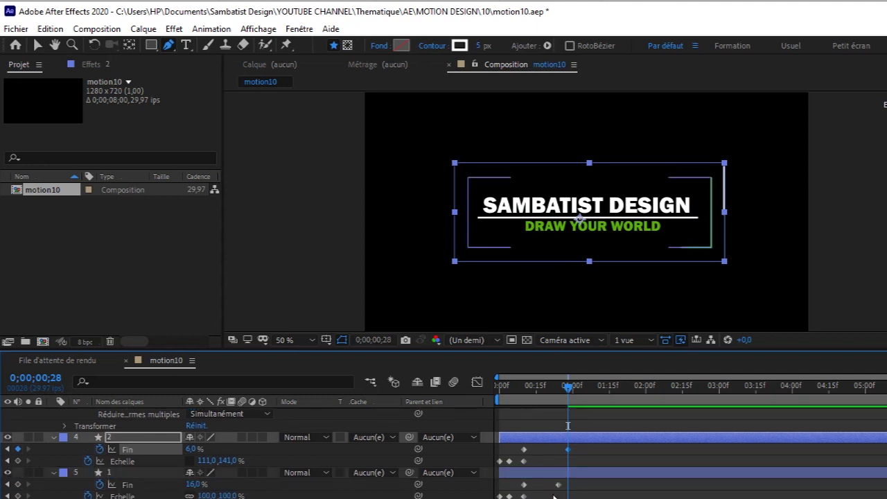
{"action": "left_click_drag", "start_coordinate": [568, 387], "coordinate": [562, 407]}
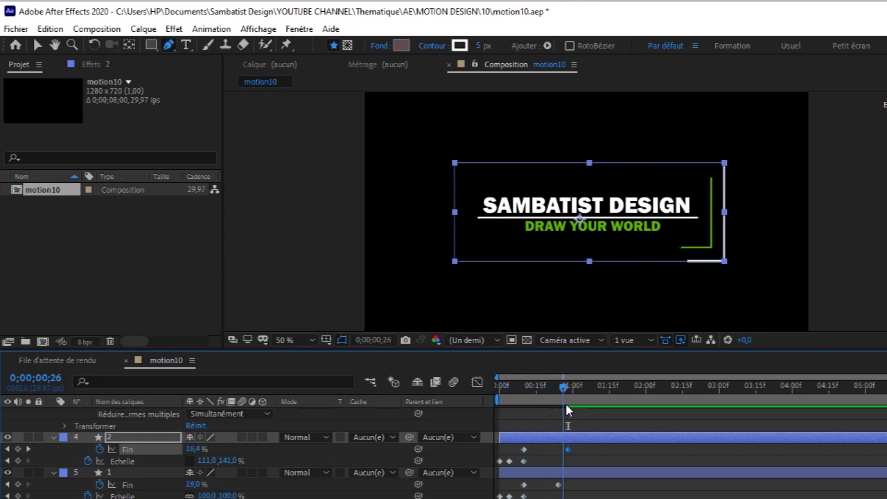
Move the last Fin keyframe of frame layer 1 to 0;00;00;26
{"action": "left_click_drag", "start_coordinate": [558, 484], "coordinate": [562, 485]}
{"action": "scroll", "coordinate": [562, 426], "scroll_direction": "up", "scroll_amount": 3}
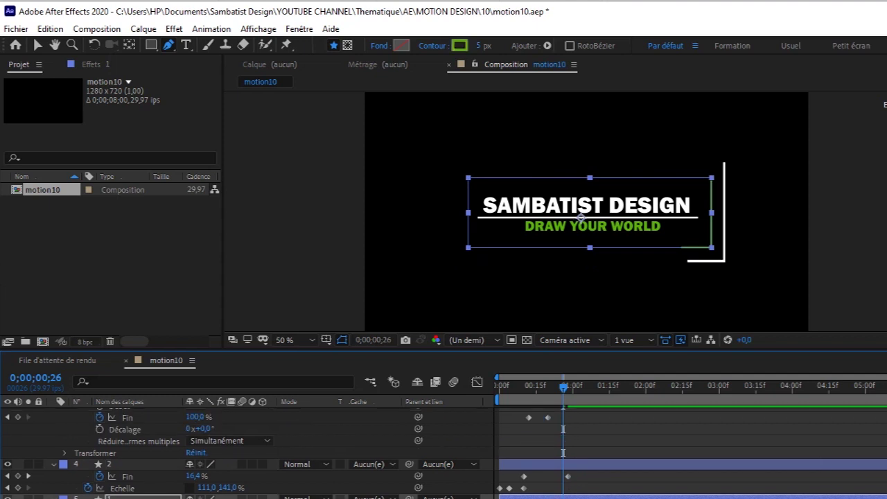
{"action": "scroll", "coordinate": [568, 443], "scroll_direction": "down", "scroll_amount": 1}
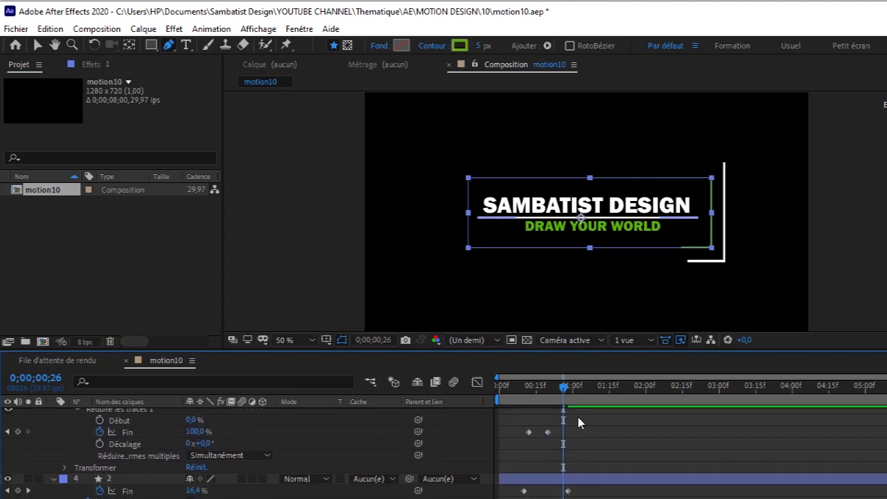
Add a Position keyframe at 0;00;00;28 to the SAMBATIST DESIGN layer's text animator, keeping 0,0 , 0,0
{"action": "left_click_drag", "start_coordinate": [567, 389], "coordinate": [571, 390]}
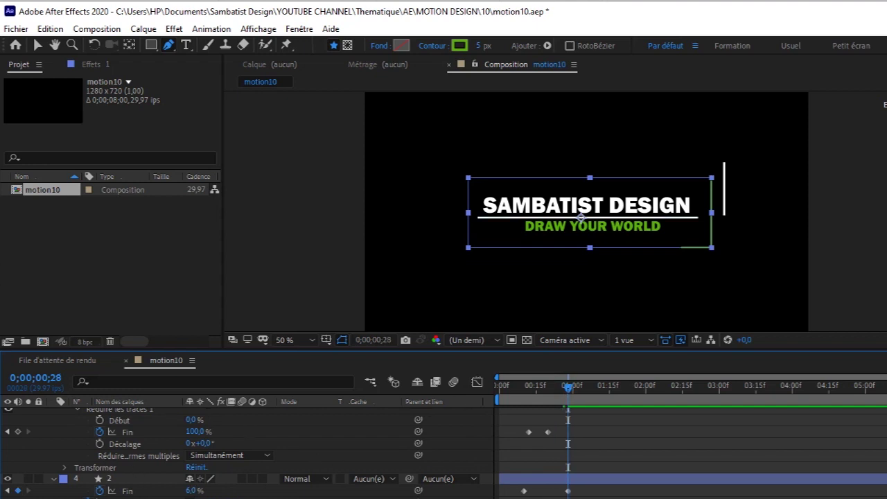
{"action": "scroll", "coordinate": [242, 451], "scroll_direction": "up", "scroll_amount": 10}
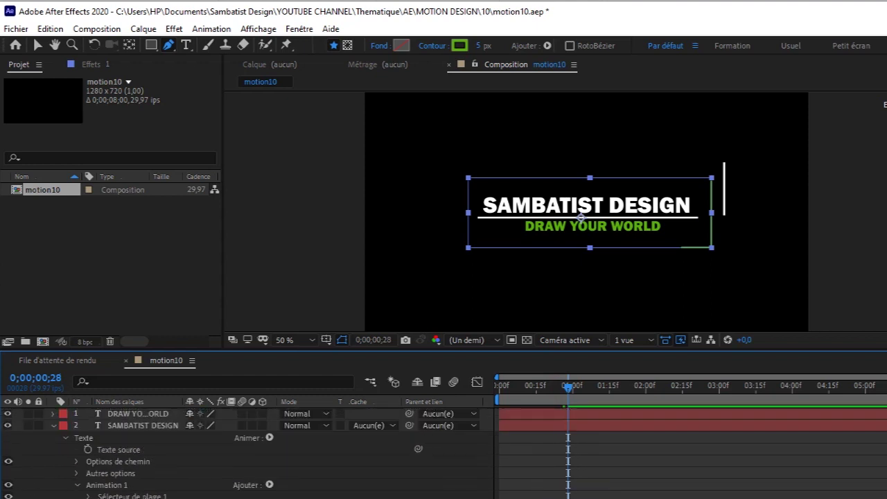
{"action": "scroll", "coordinate": [127, 449], "scroll_direction": "down", "scroll_amount": 2}
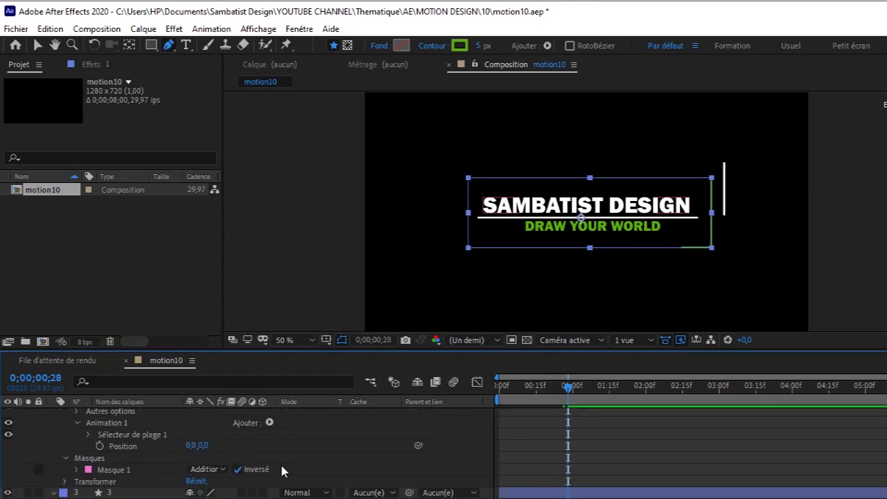
{"action": "left_click", "coordinate": [99, 446]}
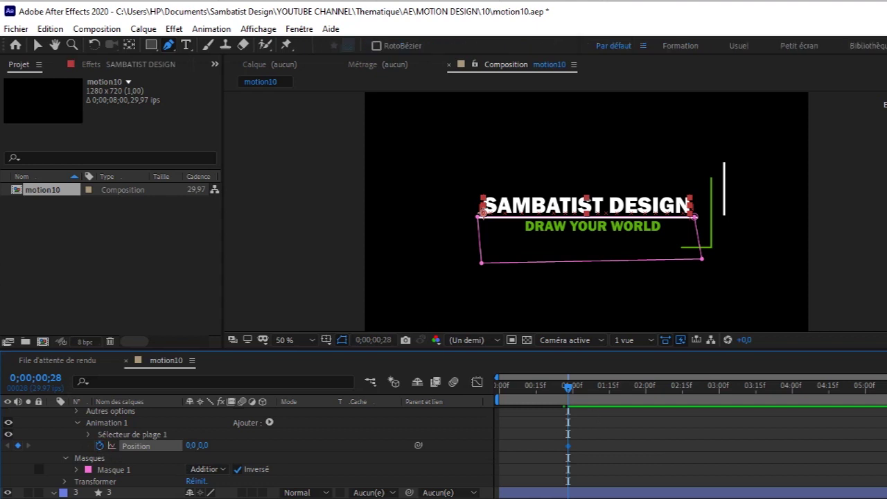
At 0;00;00;21, set the SAMBATIST DESIGN animator's Position to 0,0 , 14,0, and return to 0;00;00;28
{"action": "scroll", "coordinate": [127, 450], "scroll_direction": "down", "scroll_amount": 5}
{"action": "scroll", "coordinate": [127, 450], "scroll_direction": "up", "scroll_amount": 2}
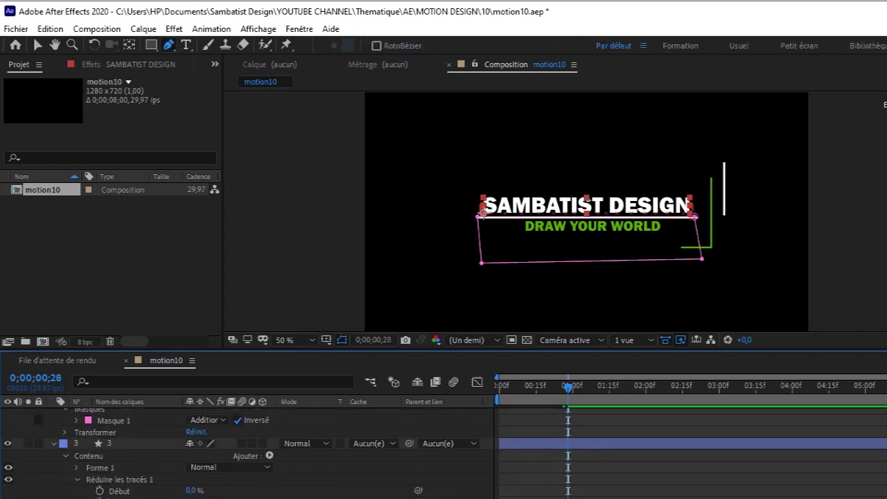
{"action": "left_click_drag", "start_coordinate": [562, 390], "coordinate": [547, 392]}
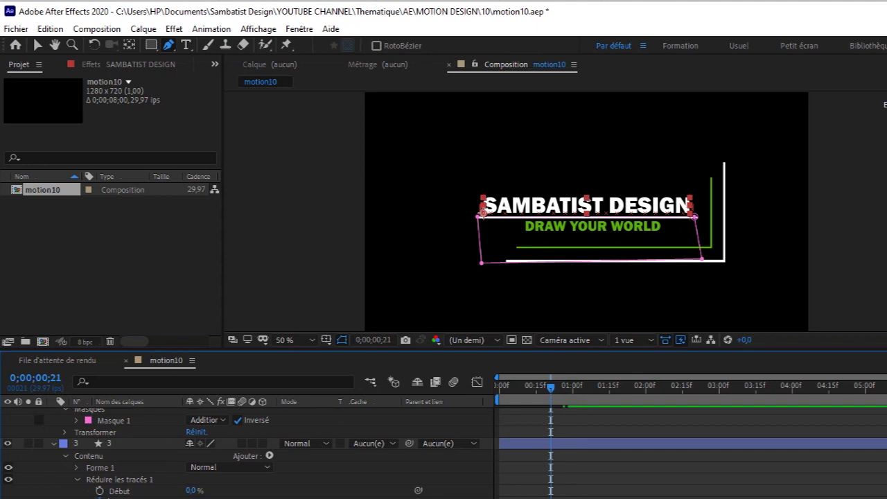
{"action": "scroll", "coordinate": [278, 453], "scroll_direction": "up", "scroll_amount": 7}
{"action": "scroll", "coordinate": [278, 453], "scroll_direction": "down", "scroll_amount": 3}
{"action": "scroll", "coordinate": [292, 460], "scroll_direction": "down", "scroll_amount": 1}
{"action": "left_click_drag", "start_coordinate": [201, 454], "coordinate": [212, 451]}
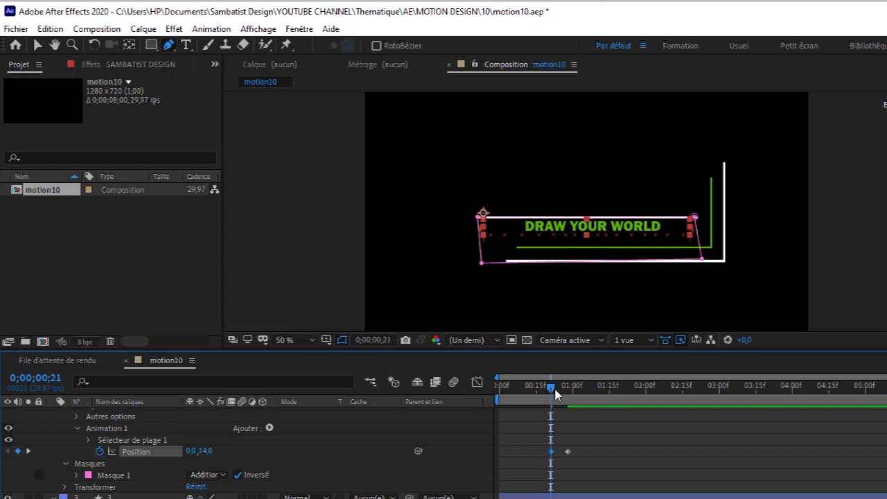
{"action": "left_click_drag", "start_coordinate": [545, 392], "coordinate": [568, 401]}
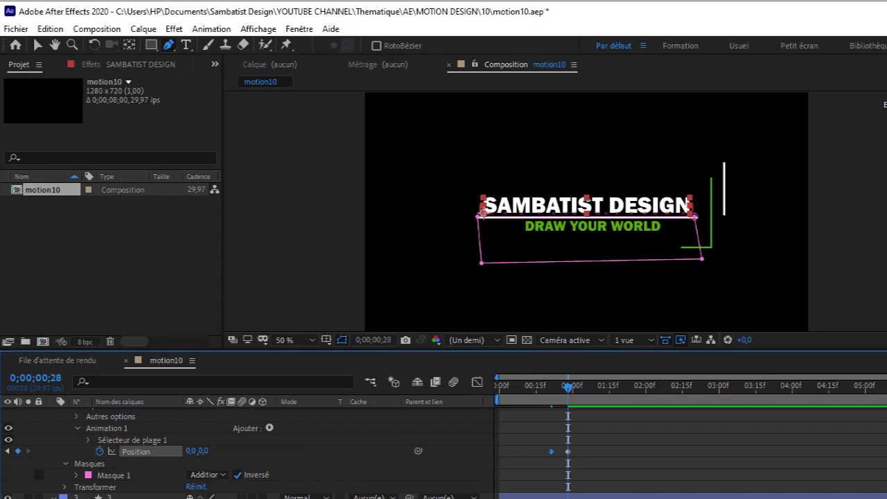
Draw a closed four-point Pen mask on the DRAW YOUR WORLD layer, running along the divider line and covering the area above it
{"action": "scroll", "coordinate": [250, 450], "scroll_direction": "up", "scroll_amount": 2}
{"action": "scroll", "coordinate": [250, 450], "scroll_direction": "up", "scroll_amount": 1}
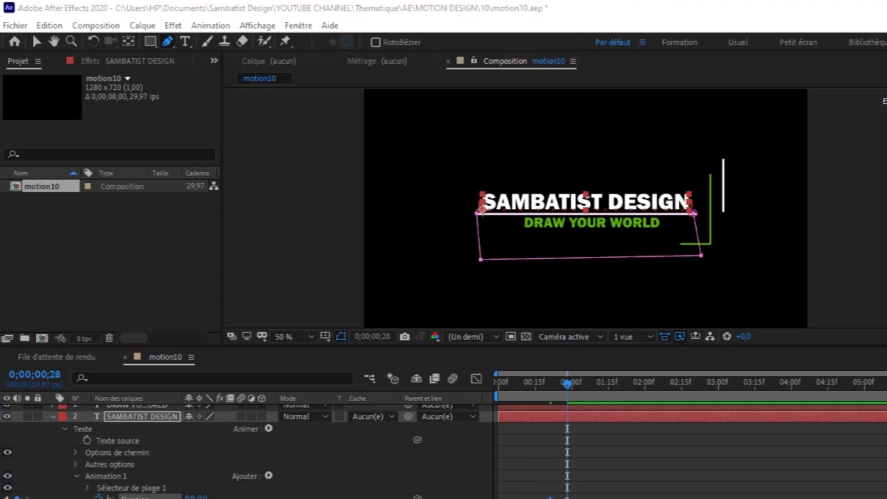
{"action": "scroll", "coordinate": [443, 450], "scroll_direction": "down", "scroll_amount": 1}
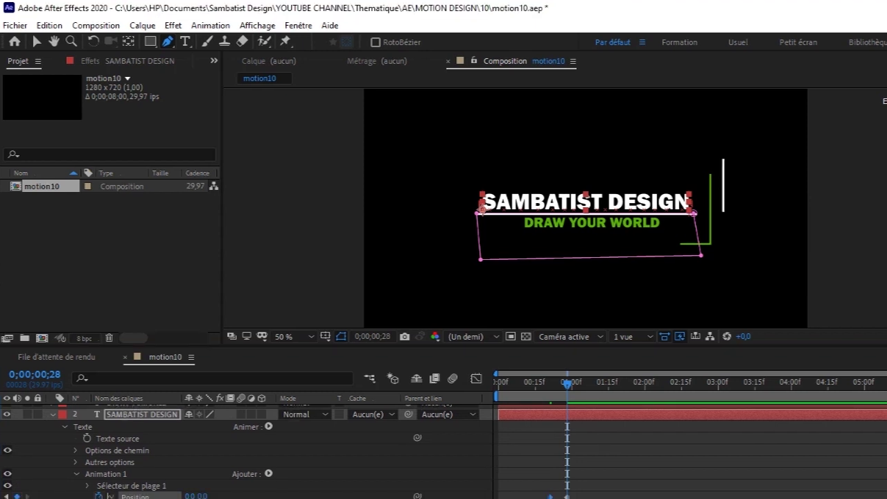
{"action": "scroll", "coordinate": [443, 450], "scroll_direction": "up", "scroll_amount": 1}
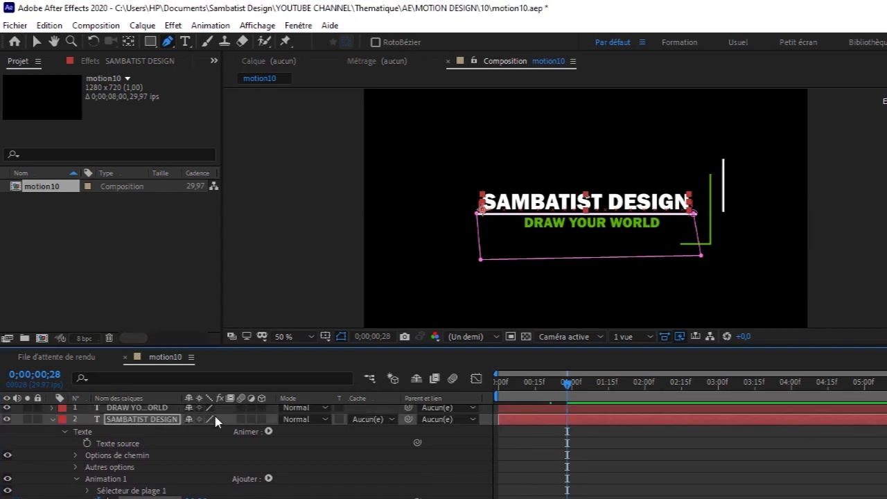
{"action": "left_click", "coordinate": [150, 408]}
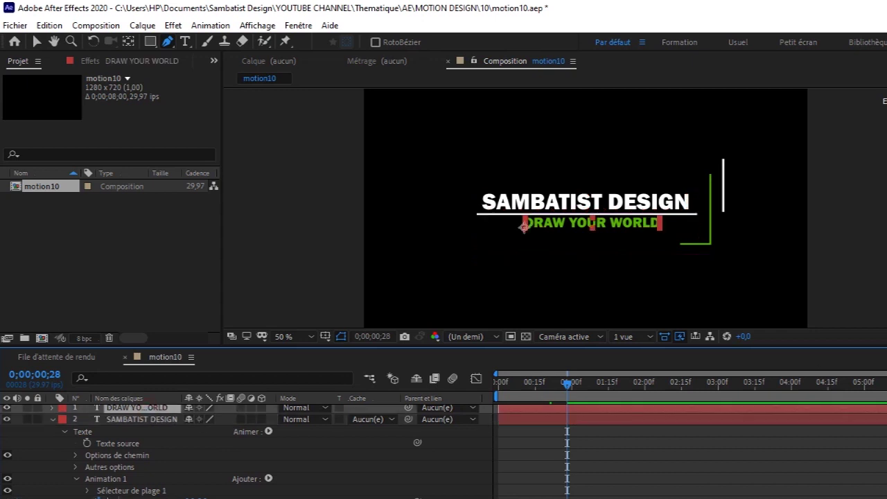
{"action": "scroll", "coordinate": [443, 450], "scroll_direction": "up", "scroll_amount": 1}
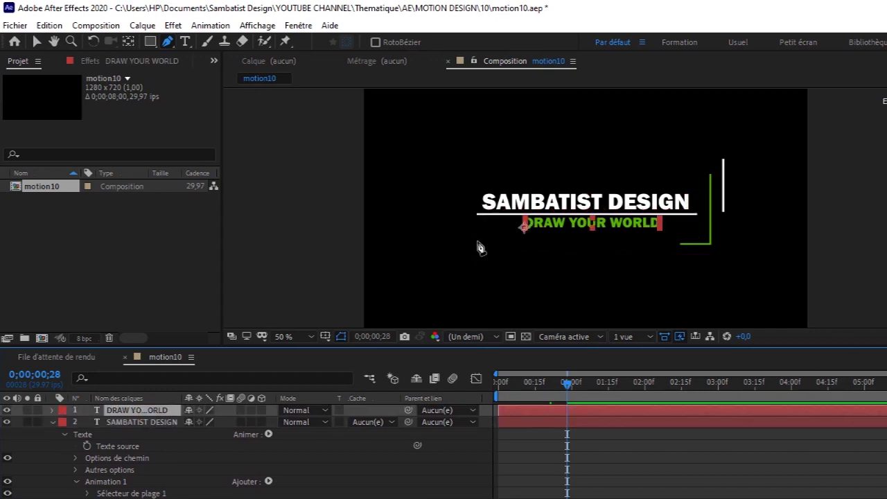
{"action": "left_click", "coordinate": [170, 40]}
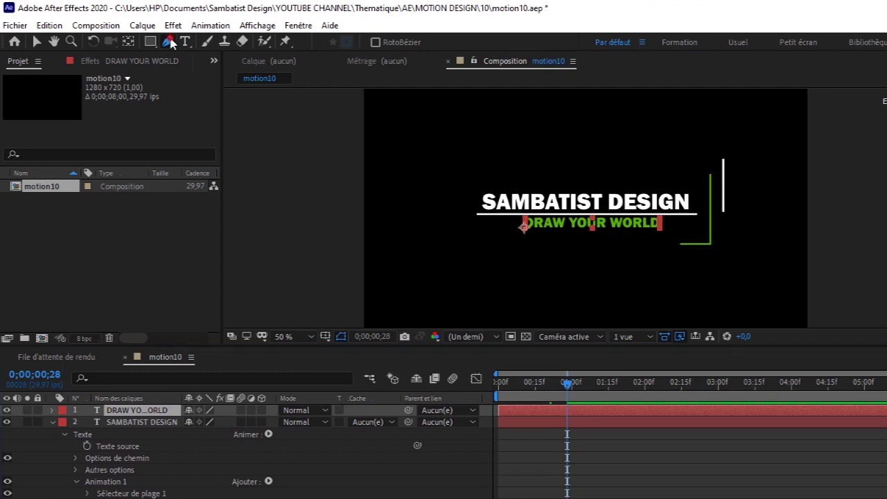
{"action": "left_click", "coordinate": [683, 214]}
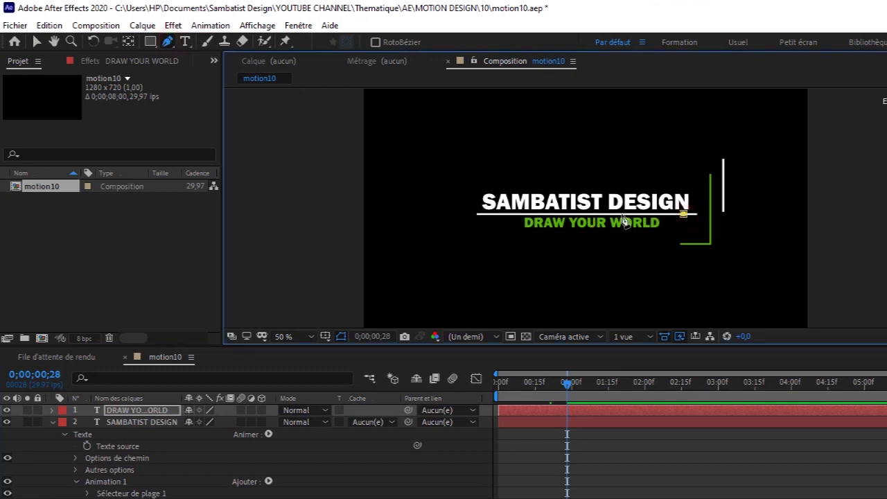
{"action": "left_click", "coordinate": [483, 216]}
{"action": "left_click", "coordinate": [482, 152]}
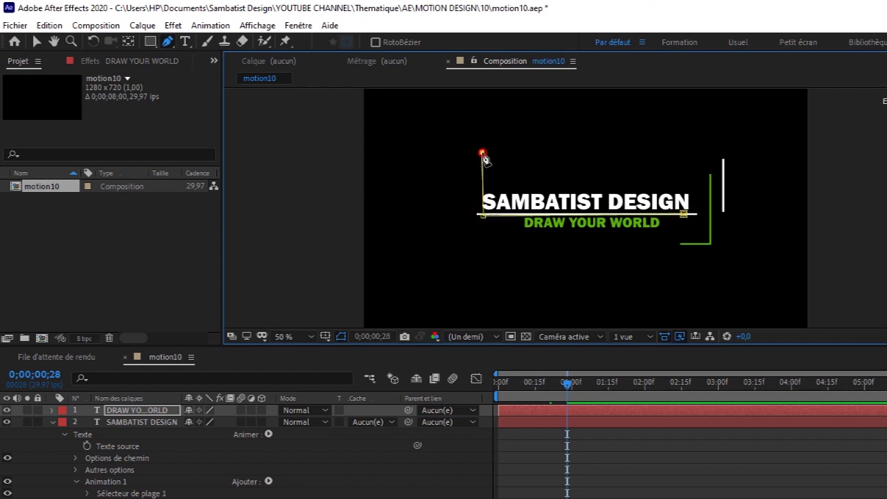
{"action": "left_click", "coordinate": [687, 177]}
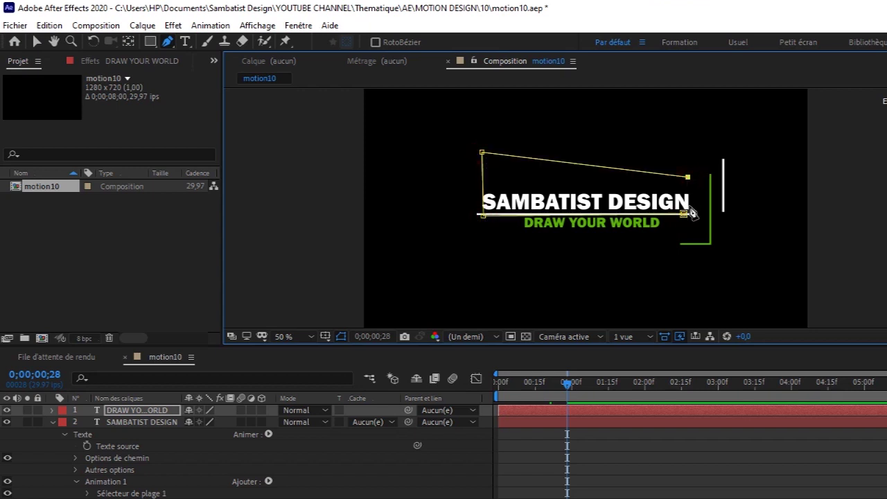
{"action": "left_click", "coordinate": [684, 214]}
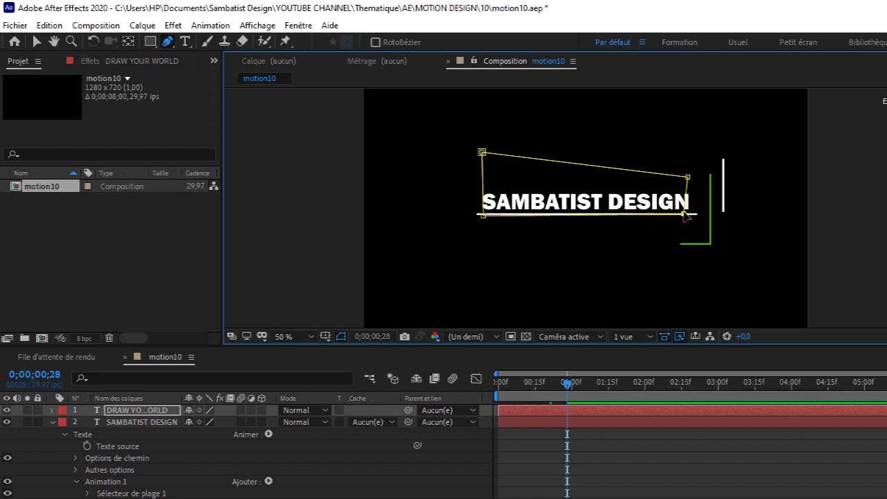
Invert the DRAW YOUR WORLD layer's Masque 1 and add a Position text animator to the layer
{"action": "left_click", "coordinate": [52, 410]}
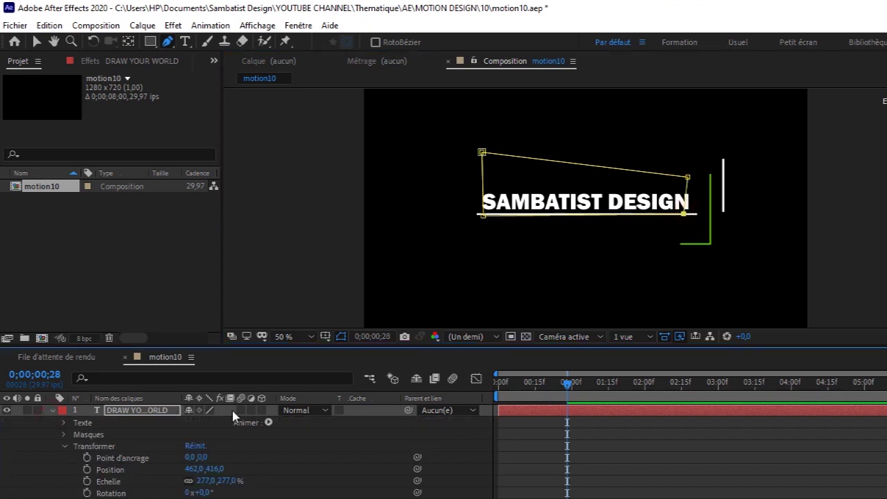
{"action": "left_click", "coordinate": [65, 446]}
{"action": "left_click", "coordinate": [63, 434]}
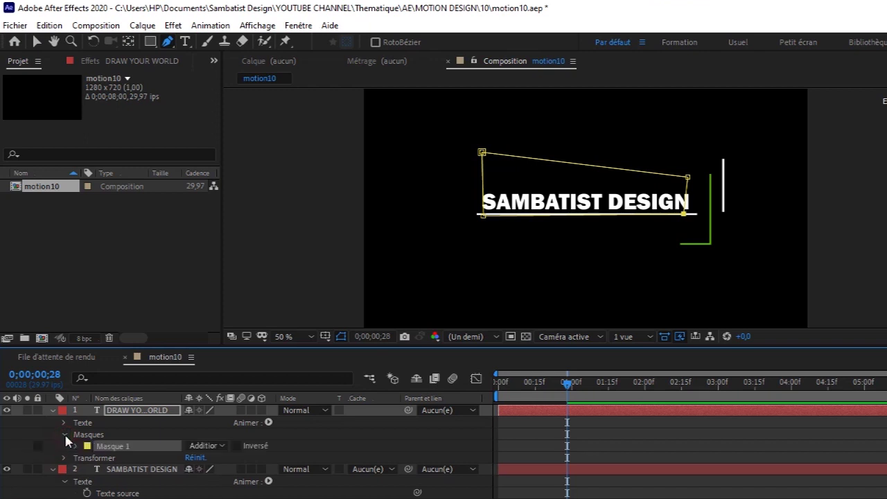
{"action": "left_click", "coordinate": [237, 445]}
{"action": "left_click", "coordinate": [268, 423]}
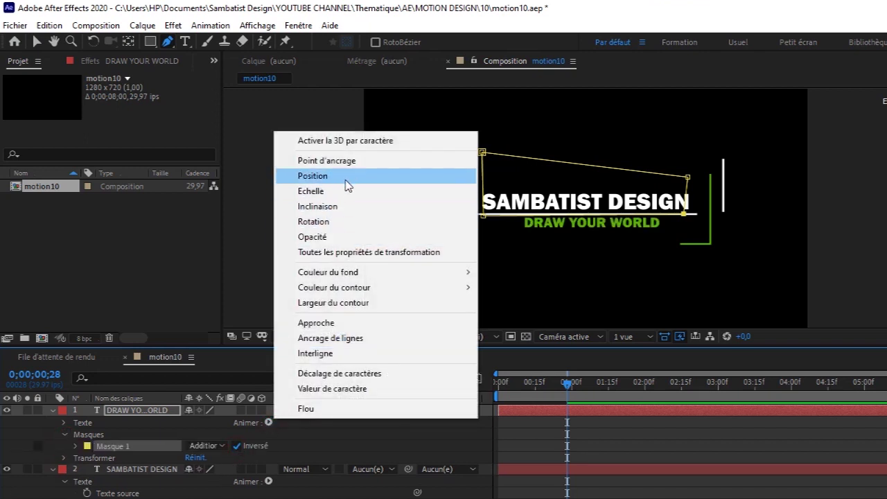
{"action": "left_click", "coordinate": [347, 182]}
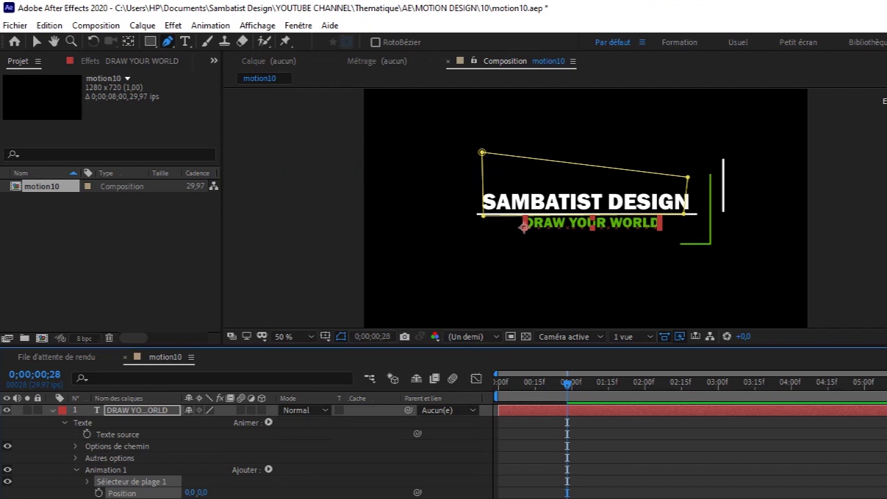
Add a Position keyframe at 0;00;00;28 to the DRAW YOUR WORLD layer's text animator, keeping 0,0 , 0,0
{"action": "scroll", "coordinate": [138, 450], "scroll_direction": "down", "scroll_amount": 3}
{"action": "scroll", "coordinate": [138, 450], "scroll_direction": "up", "scroll_amount": 3}
{"action": "left_click", "coordinate": [98, 474]}
{"action": "scroll", "coordinate": [139, 450], "scroll_direction": "down", "scroll_amount": 1}
{"action": "scroll", "coordinate": [139, 450], "scroll_direction": "up", "scroll_amount": 4}
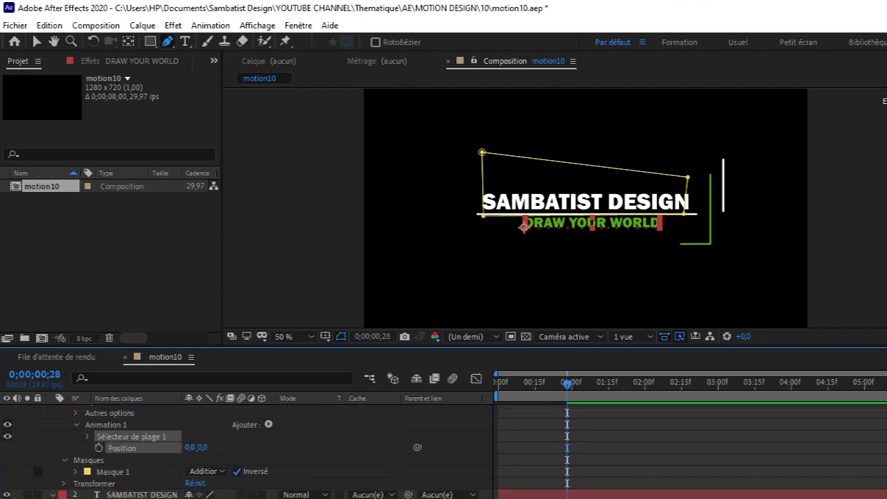
{"action": "left_click", "coordinate": [98, 449]}
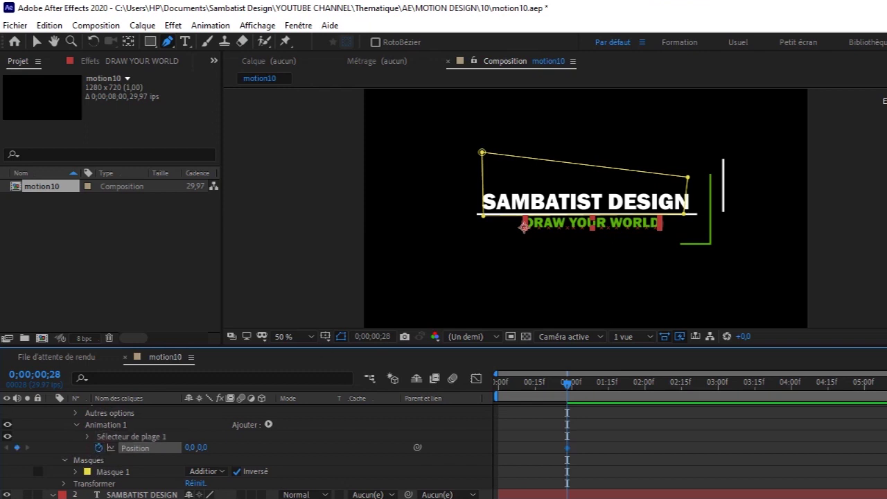
At 0;00;00;21, set the DRAW YOUR WORLD animator's Position to 0,0 , -23,0
{"action": "scroll", "coordinate": [641, 406], "scroll_direction": "down", "scroll_amount": 5}
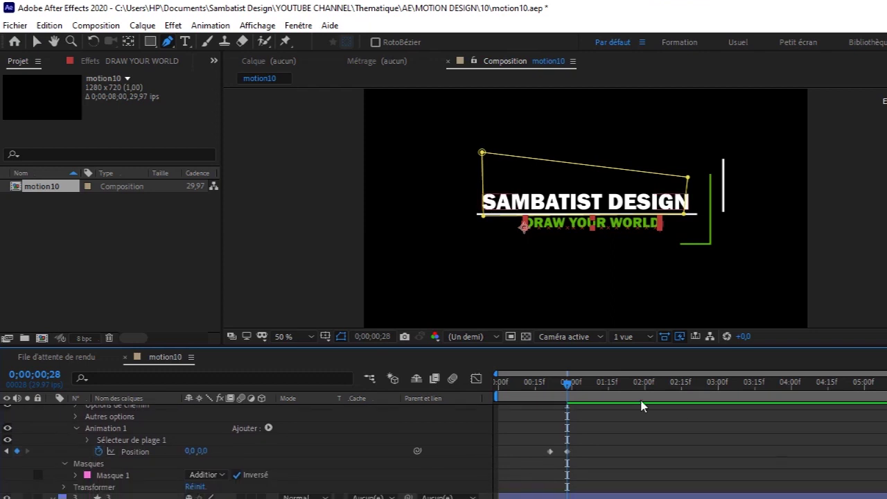
{"action": "left_click_drag", "start_coordinate": [572, 388], "coordinate": [560, 390]}
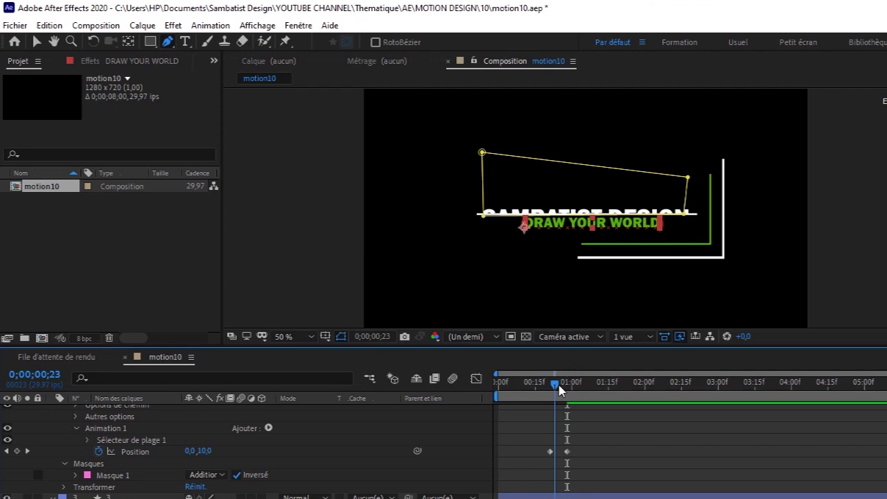
{"action": "left_click_drag", "start_coordinate": [560, 389], "coordinate": [555, 393]}
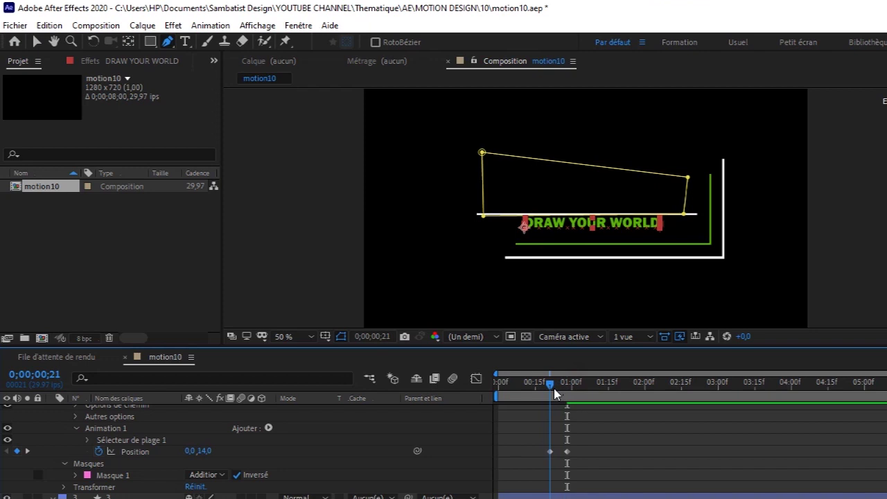
{"action": "scroll", "coordinate": [554, 451], "scroll_direction": "up", "scroll_amount": 5}
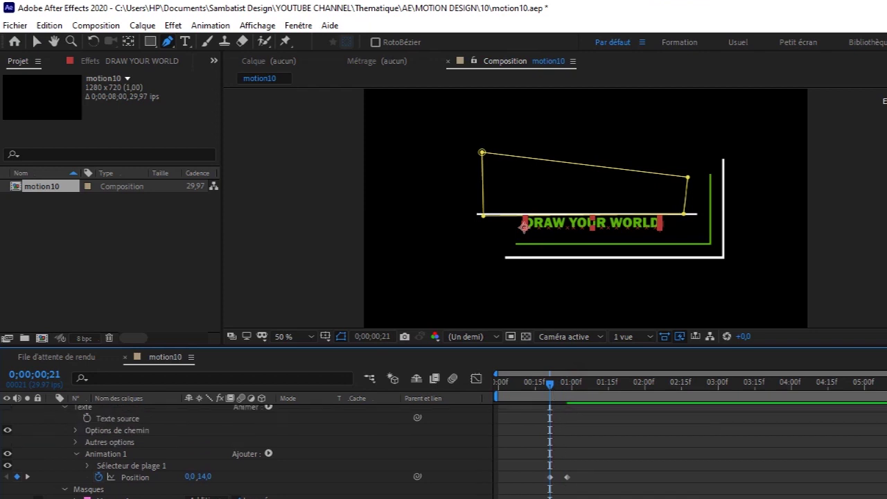
{"action": "scroll", "coordinate": [277, 451], "scroll_direction": "up", "scroll_amount": 1}
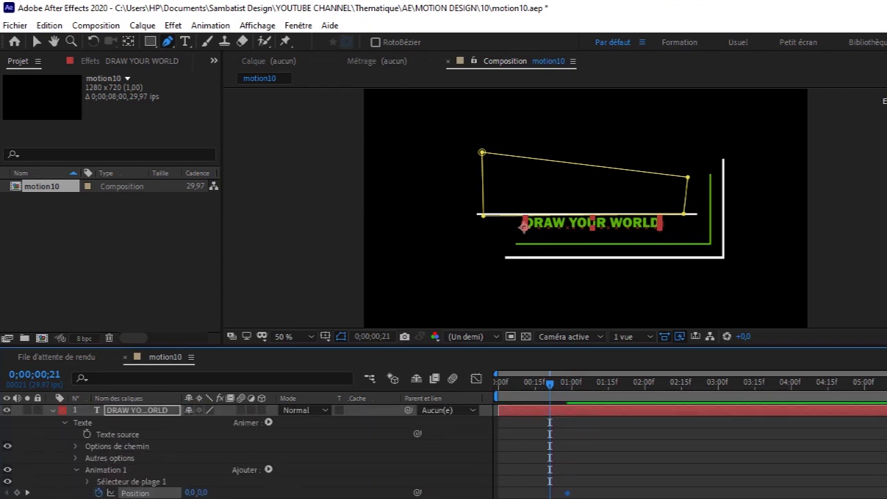
{"action": "scroll", "coordinate": [208, 450], "scroll_direction": "down", "scroll_amount": 2}
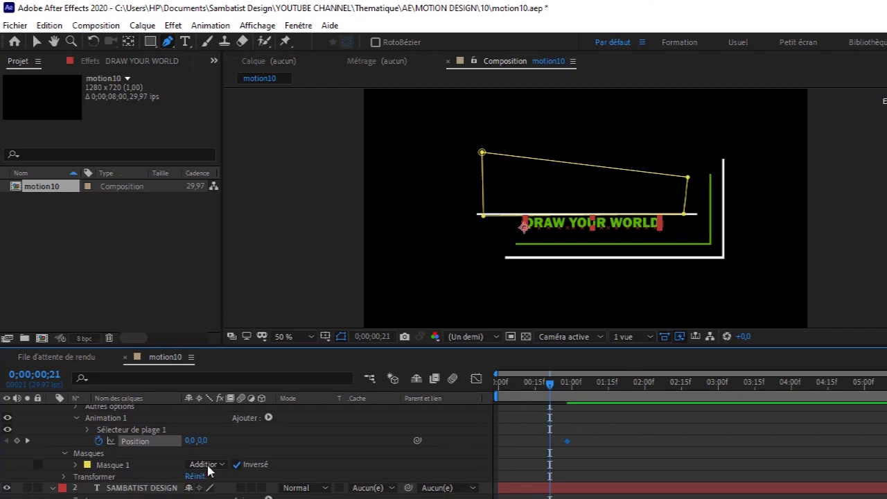
{"action": "left_click_drag", "start_coordinate": [203, 441], "coordinate": [179, 444]}
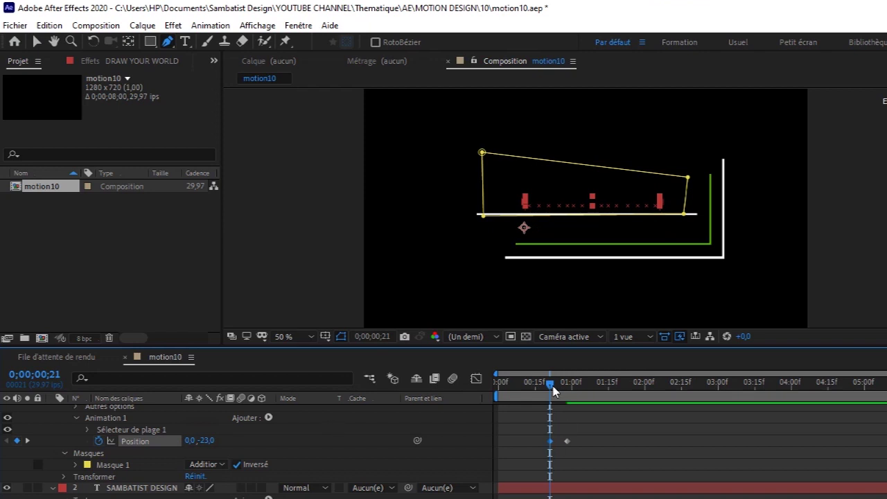
Try moving the DRAW YOUR WORLD animator's first Position keyframe to just before 0;00;00;25 and preview the animation
{"action": "left_click_drag", "start_coordinate": [552, 386], "coordinate": [563, 388]}
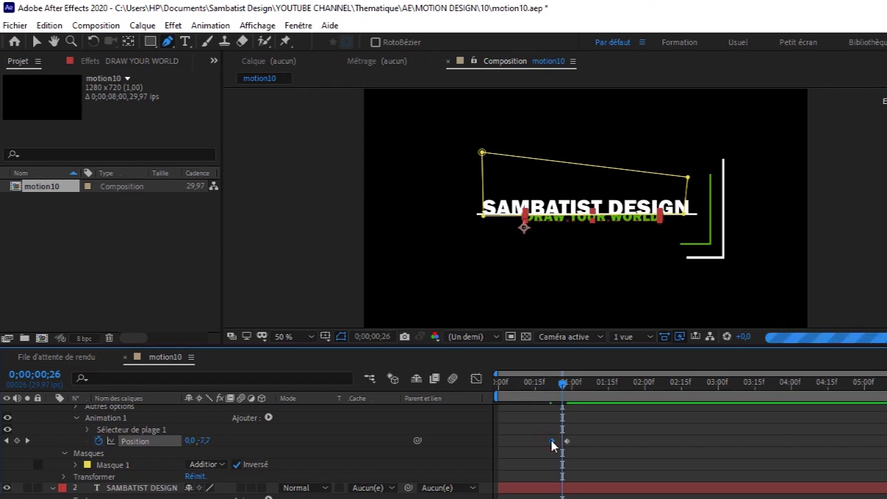
{"action": "mouse_move", "coordinate": [562, 385]}
{"action": "left_mouse_down"}
{"action": "mouse_move", "coordinate": [546, 388]}
{"action": "mouse_move", "coordinate": [559, 388]}
{"action": "left_mouse_up"}
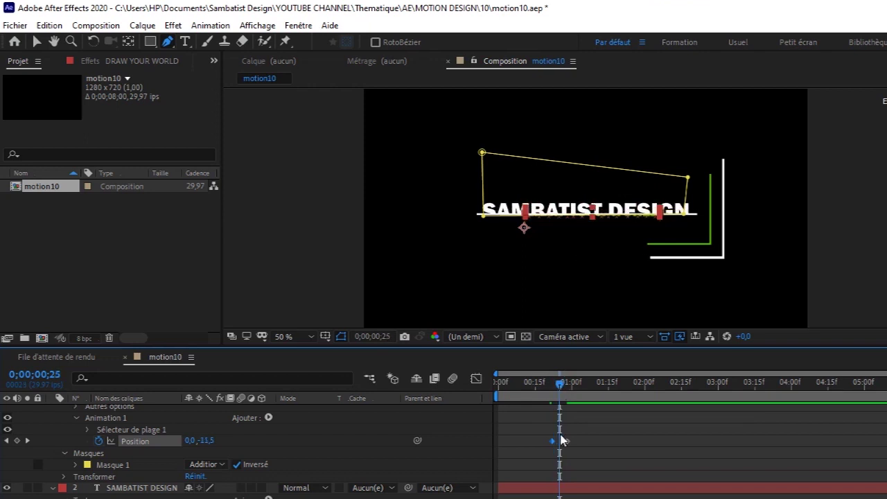
{"action": "left_click_drag", "start_coordinate": [551, 442], "coordinate": [558, 443]}
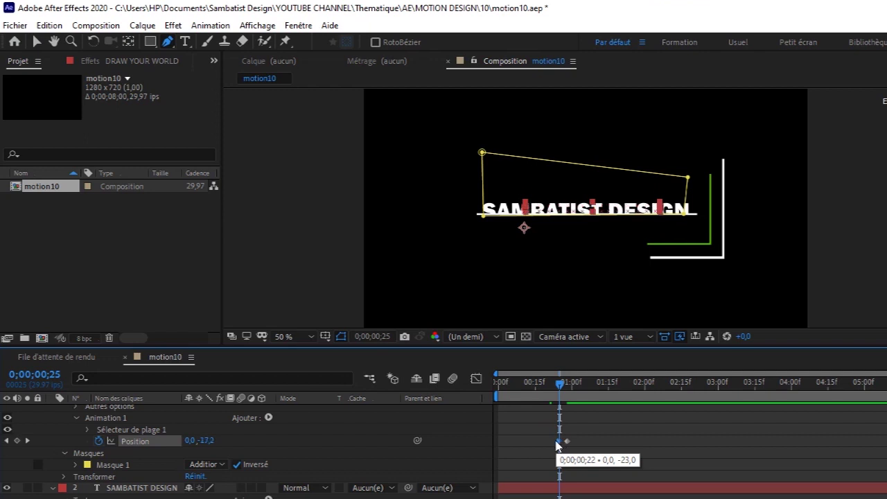
{"action": "mouse_move", "coordinate": [561, 387]}
{"action": "left_mouse_down"}
{"action": "mouse_move", "coordinate": [548, 388]}
{"action": "mouse_move", "coordinate": [564, 395]}
{"action": "mouse_move", "coordinate": [478, 406]}
{"action": "left_mouse_up"}
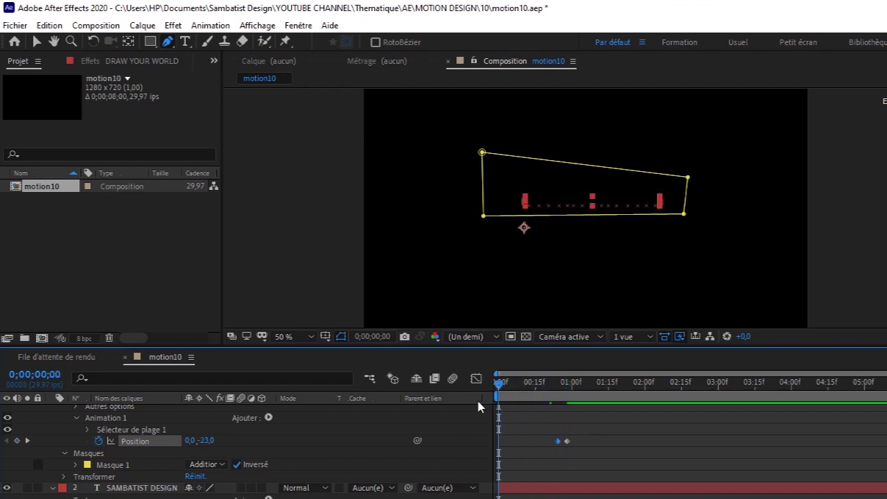
{"action": "key", "text": "space"}
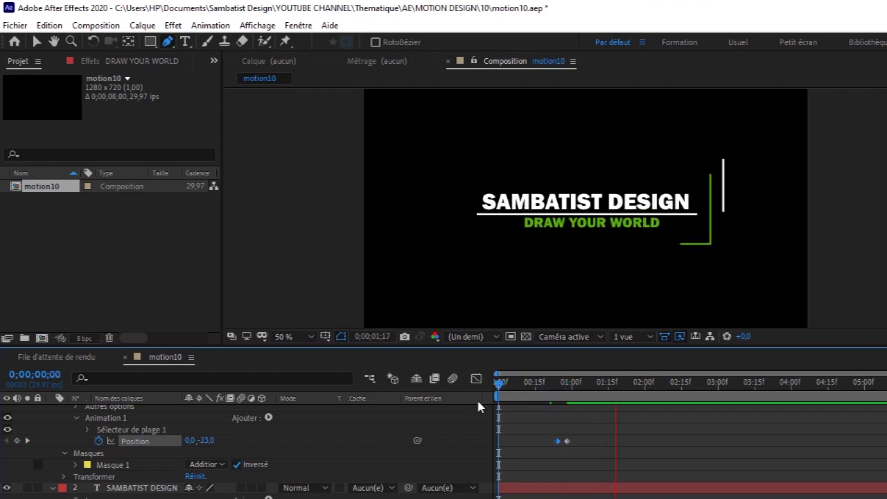
{"action": "key", "text": "space"}
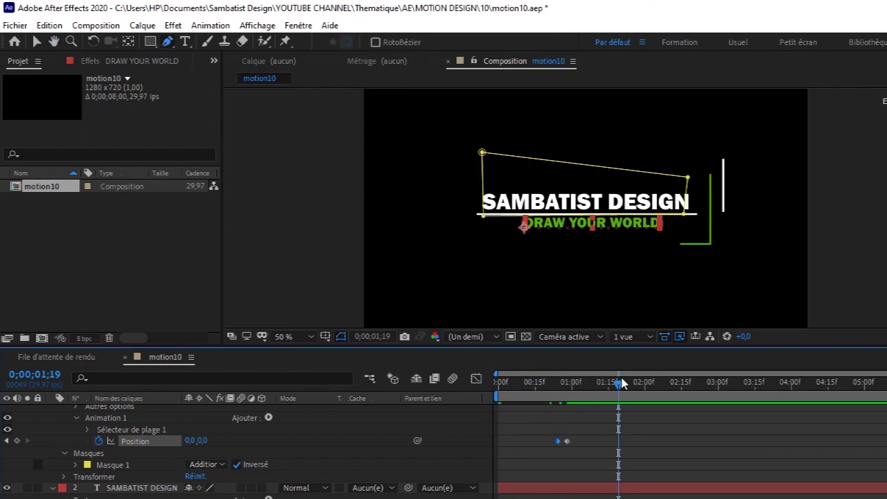
Move the DRAW YOUR WORLD animator's first Position keyframe to 0;00;00;21, aligned with the SAMBATIST DESIGN layer's first Position keyframe, and preview
{"action": "left_click_drag", "start_coordinate": [594, 396], "coordinate": [567, 396]}
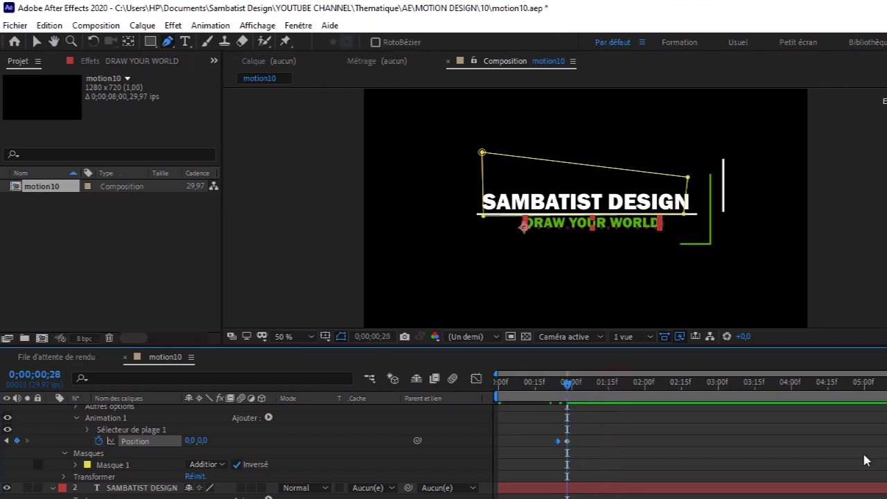
{"action": "scroll", "coordinate": [618, 429], "scroll_direction": "down", "scroll_amount": 5}
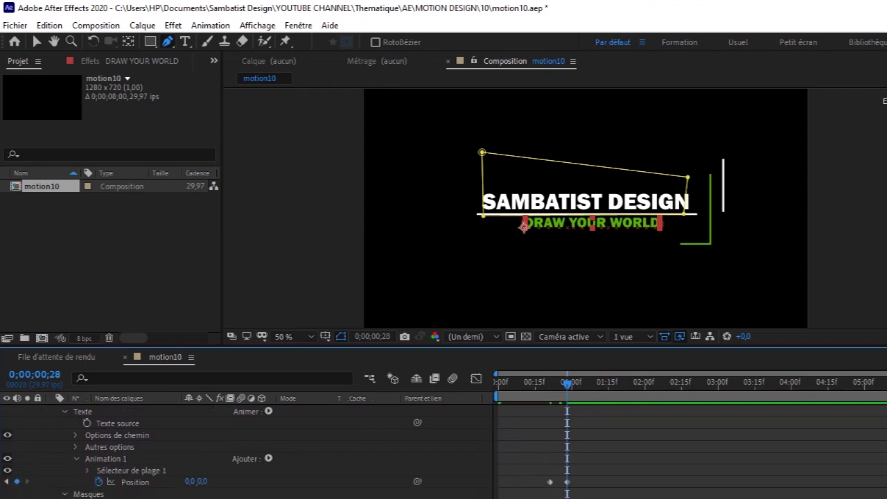
{"action": "left_click_drag", "start_coordinate": [567, 388], "coordinate": [549, 398]}
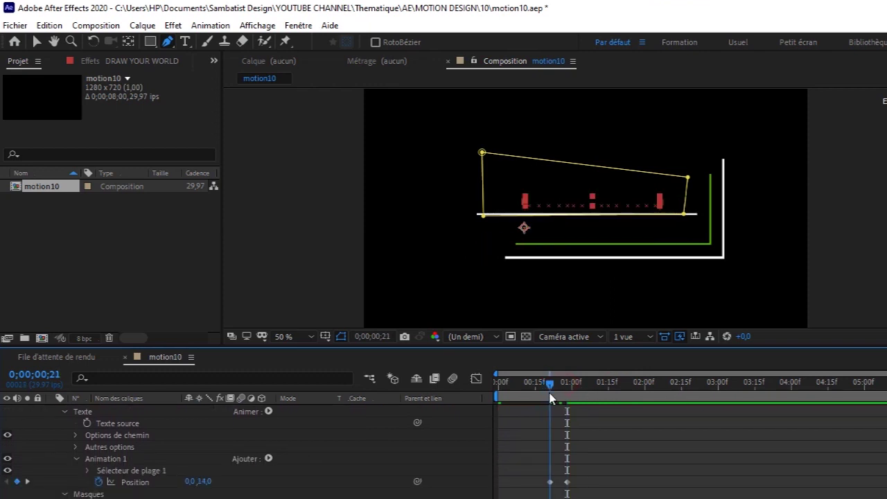
{"action": "scroll", "coordinate": [523, 479], "scroll_direction": "up", "scroll_amount": 5}
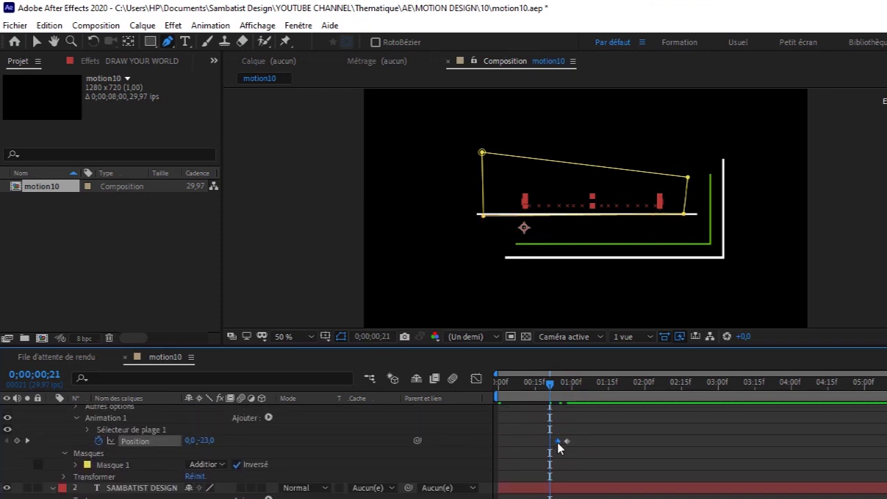
{"action": "left_click_drag", "start_coordinate": [558, 441], "coordinate": [550, 441]}
{"action": "left_click", "coordinate": [547, 383]}
{"action": "key", "text": "space"}
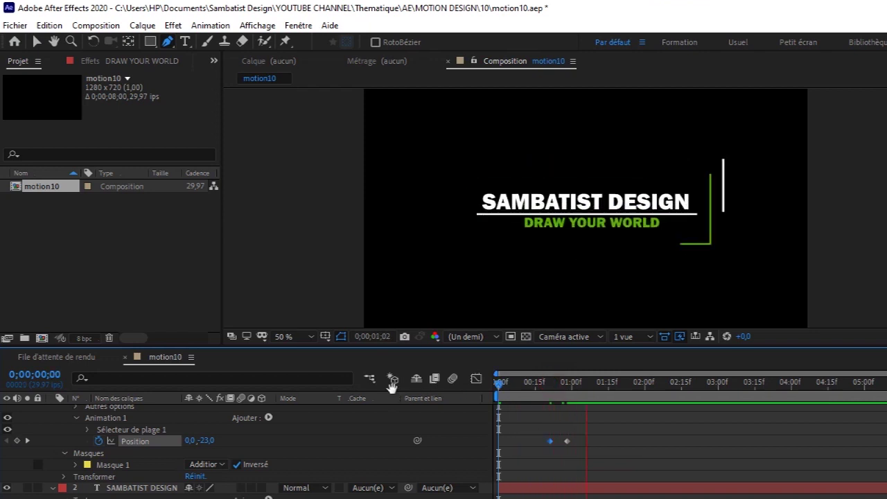
{"action": "key", "text": "space"}
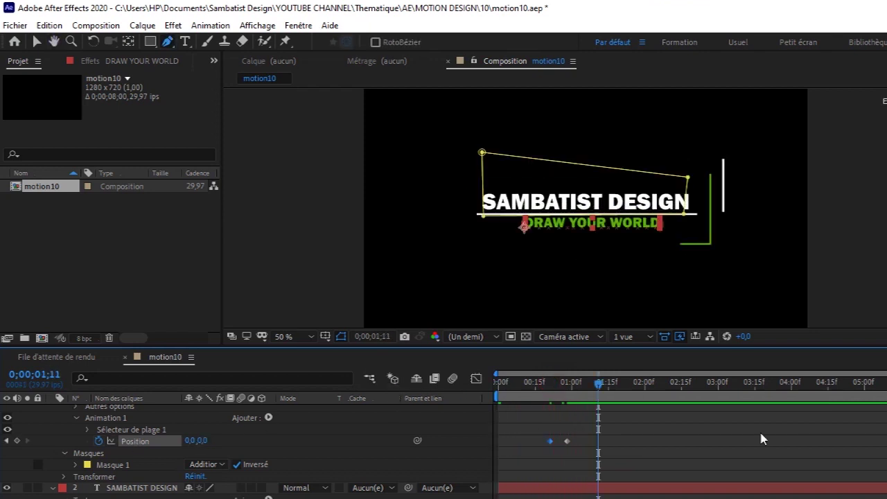
Collapse the properties of all five layers in the motion10 timeline
{"action": "scroll", "coordinate": [243, 450], "scroll_direction": "up", "scroll_amount": 3}
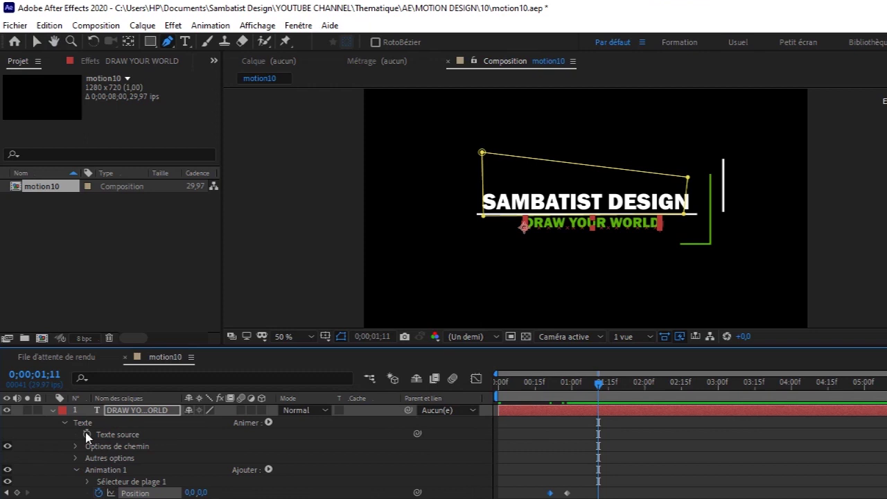
{"action": "left_click", "coordinate": [53, 411]}
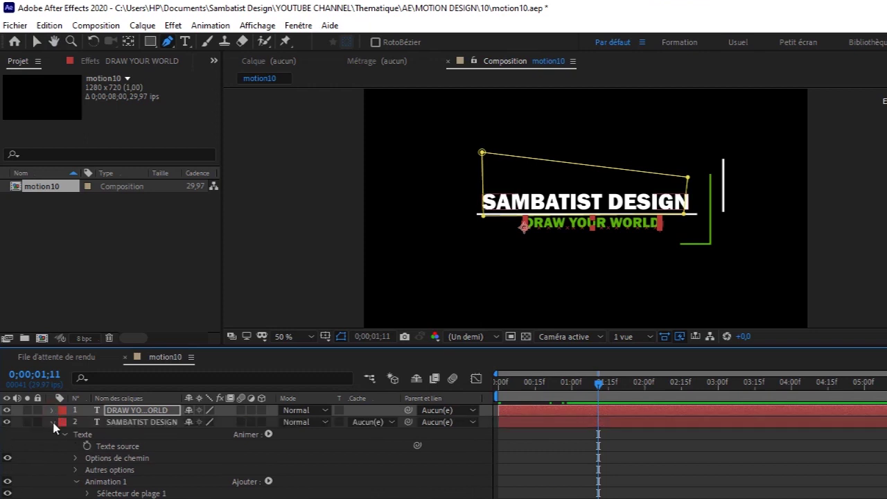
{"action": "left_click", "coordinate": [52, 422]}
{"action": "left_click", "coordinate": [52, 434]}
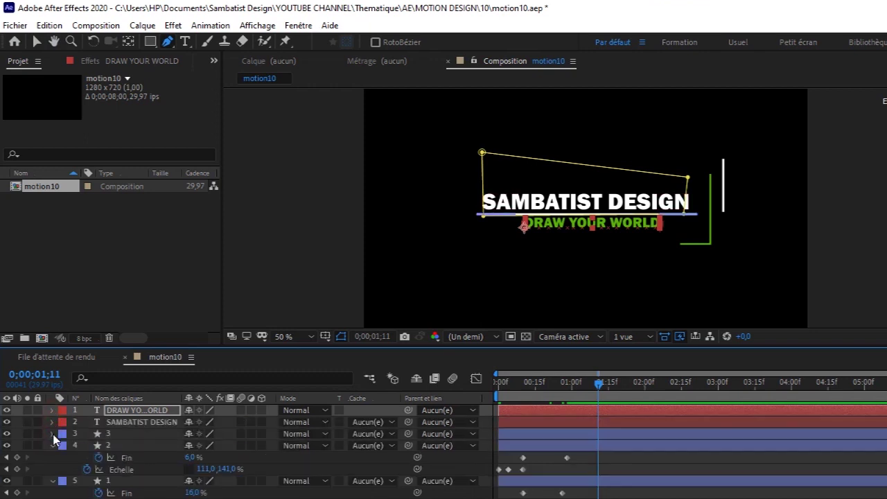
{"action": "left_click", "coordinate": [52, 445]}
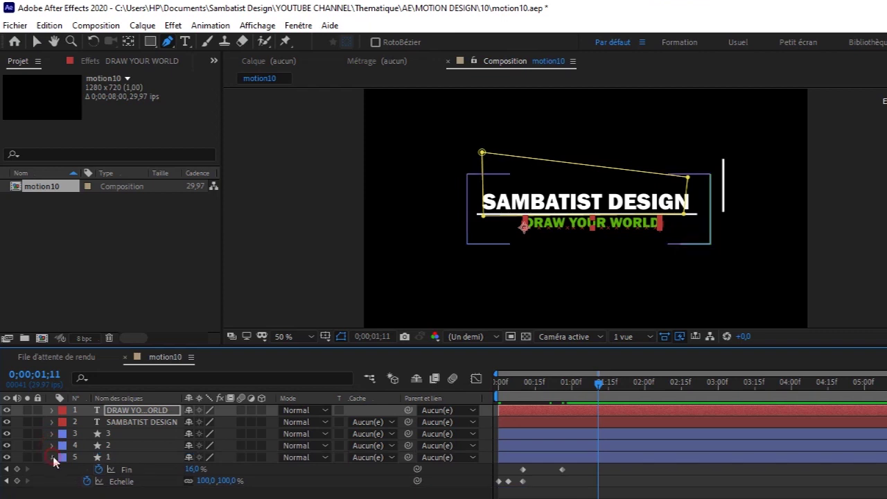
{"action": "left_click", "coordinate": [52, 458]}
Split all five layers at 0;00;02;15 and delete the parts after that time
{"action": "left_click_drag", "start_coordinate": [621, 390], "coordinate": [680, 397]}
{"action": "key", "text": "ctrl+shift+d"}
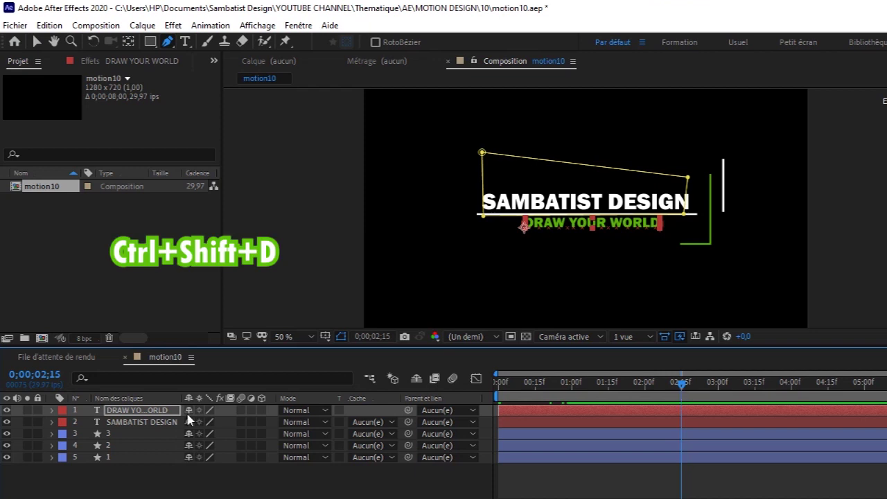
{"action": "left_click", "coordinate": [147, 457], "text": "shift"}
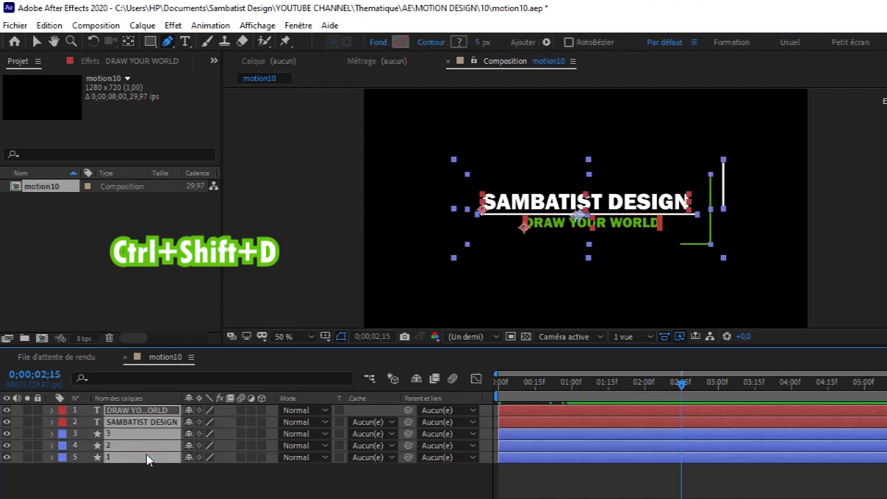
{"action": "key", "text": "ctrl+shift+d"}
{"action": "key", "text": "Delete"}
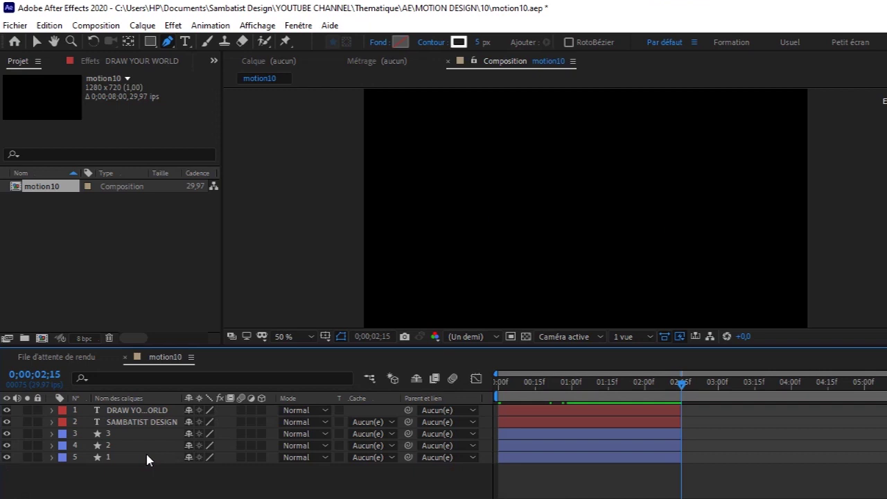
Enable motion blur for all five layers and for the composition, and preview the animation from the start
{"action": "left_click_drag", "start_coordinate": [682, 381], "coordinate": [604, 399]}
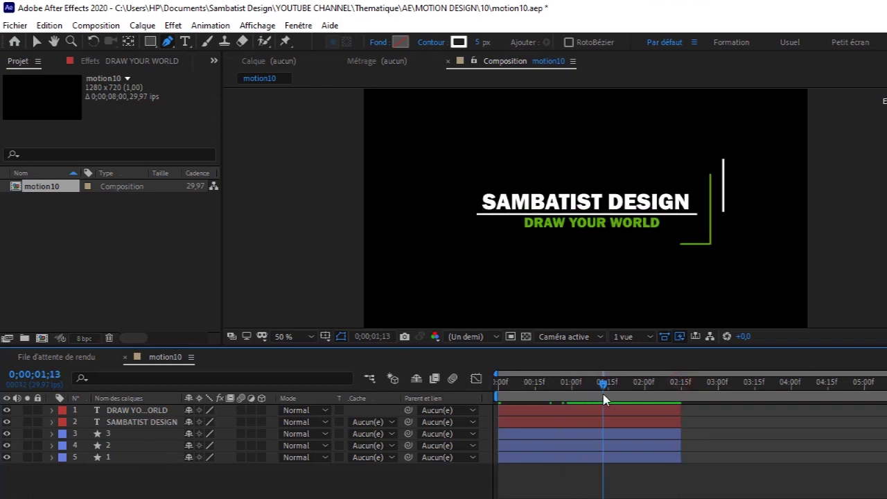
{"action": "left_click", "coordinate": [135, 411]}
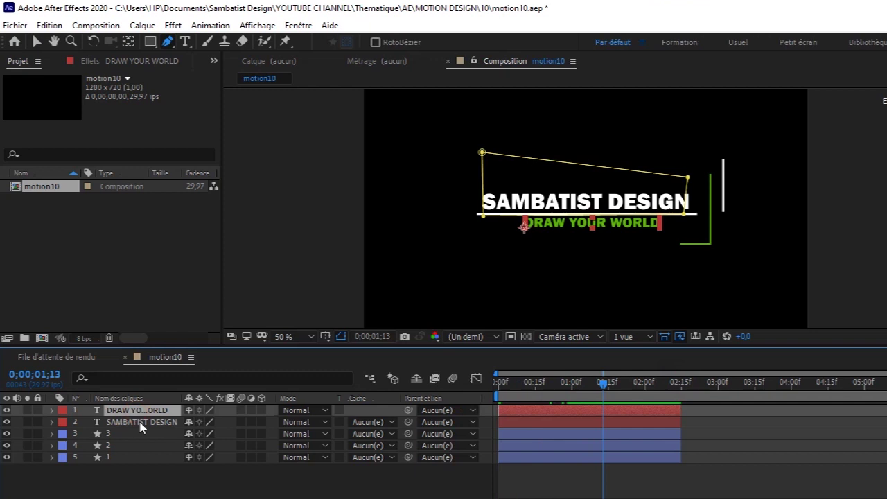
{"action": "left_click", "coordinate": [139, 457], "text": "shift"}
{"action": "left_click", "coordinate": [241, 412]}
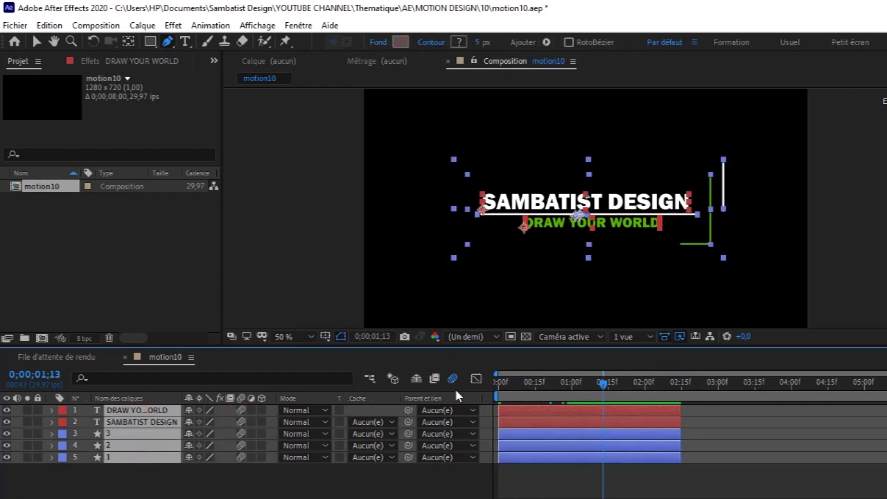
{"action": "left_click", "coordinate": [601, 383]}
{"action": "left_click", "coordinate": [493, 390]}
{"action": "key", "text": "space"}
{"action": "key", "text": "space"}
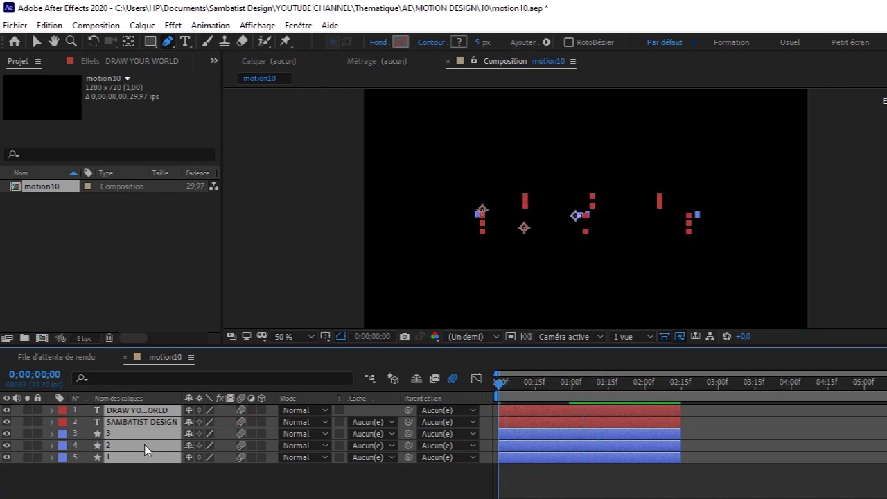
Precompose the five selected layers into a new composition named mo10, transferring all attributes
{"action": "key", "text": "ctrl+shift+c"}
{"action": "type", "text": "mo10"}
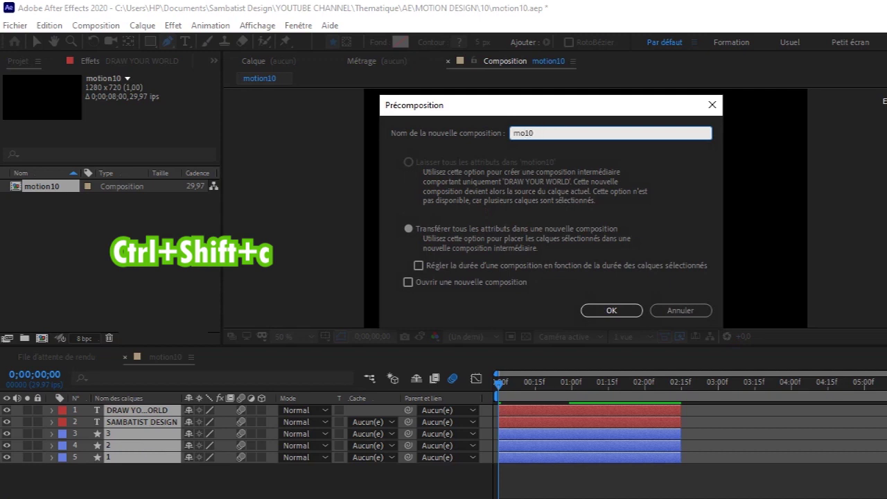
{"action": "left_click", "coordinate": [614, 311]}
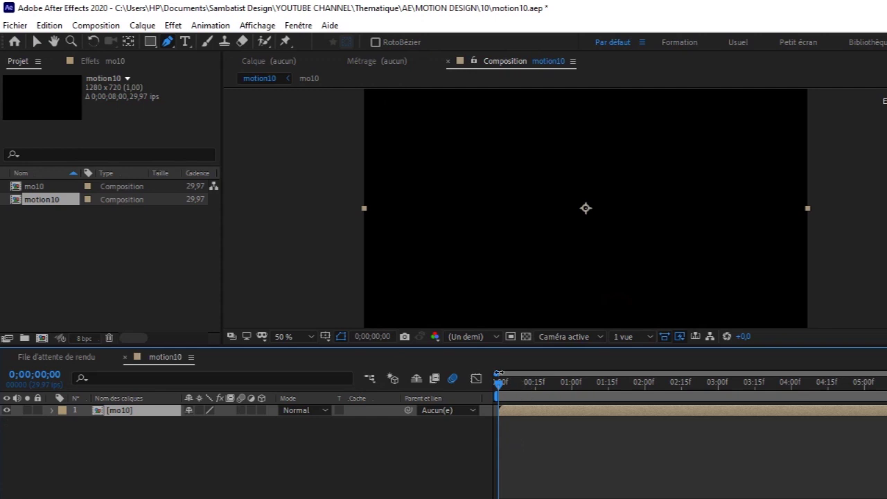
Split the mo10 layer at 0;00;02;14 and delete the part after that time
{"action": "left_click_drag", "start_coordinate": [498, 387], "coordinate": [678, 401]}
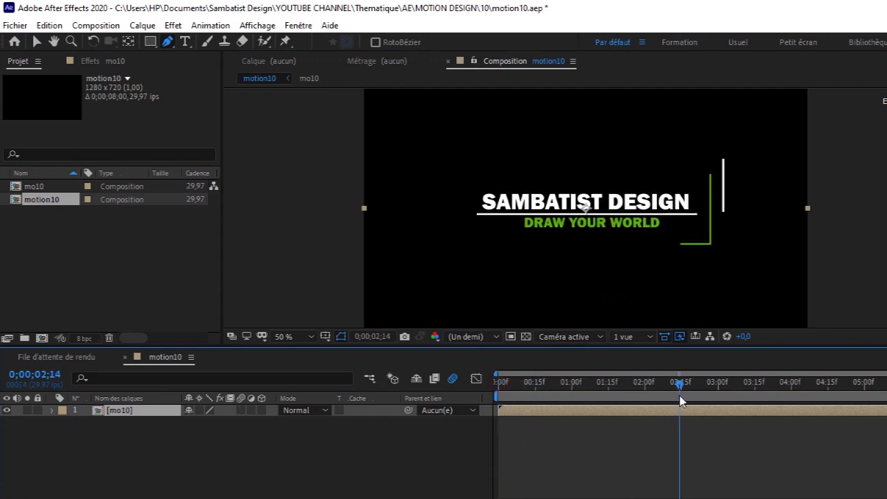
{"action": "key", "text": "ctrl+shift+d"}
{"action": "key", "text": "Page_Up"}
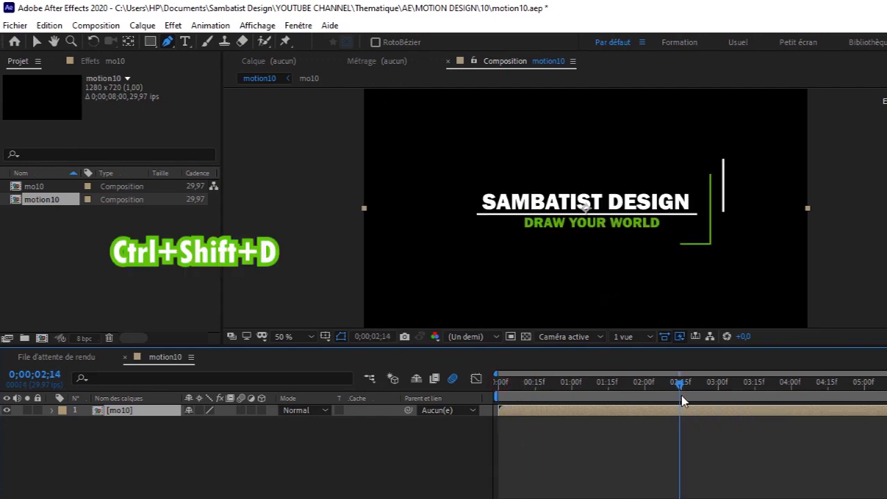
{"action": "key", "text": "ctrl+shift+d"}
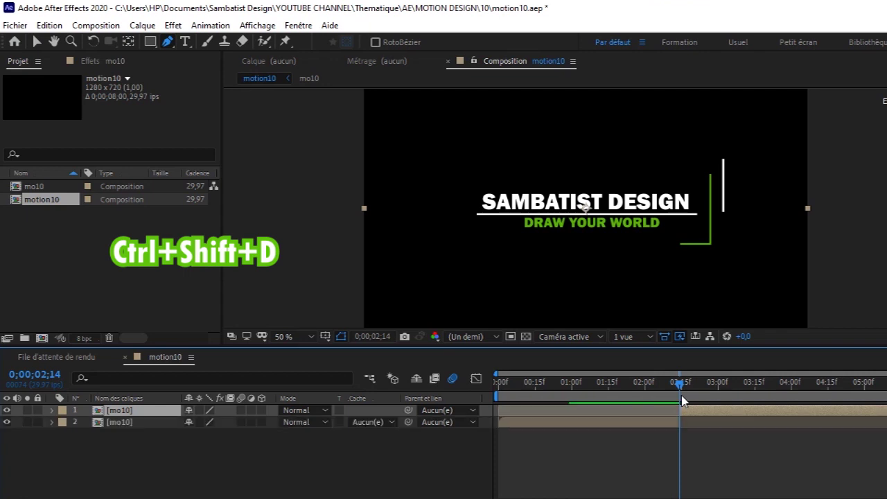
{"action": "key", "text": "Delete"}
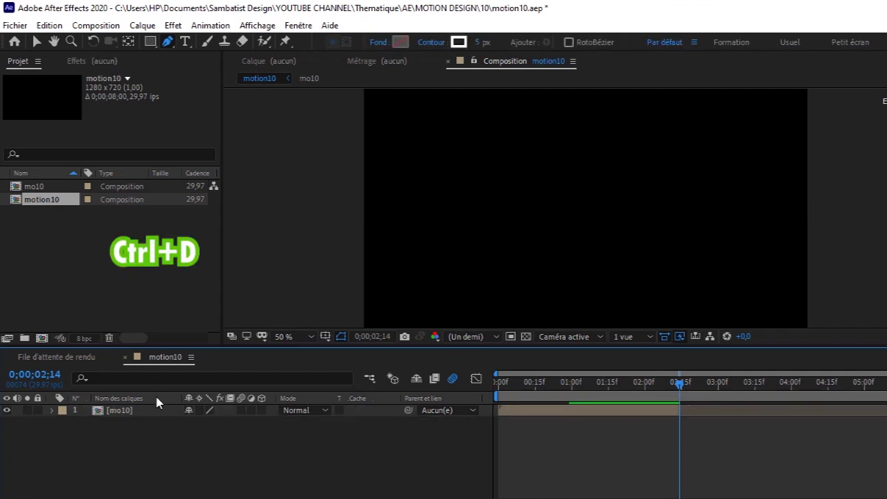
Duplicate the mo10 layer and shift the copy so it starts at 0;00;02;14, where the original ends
{"action": "left_click", "coordinate": [153, 406]}
{"action": "key", "text": "ctrl+d"}
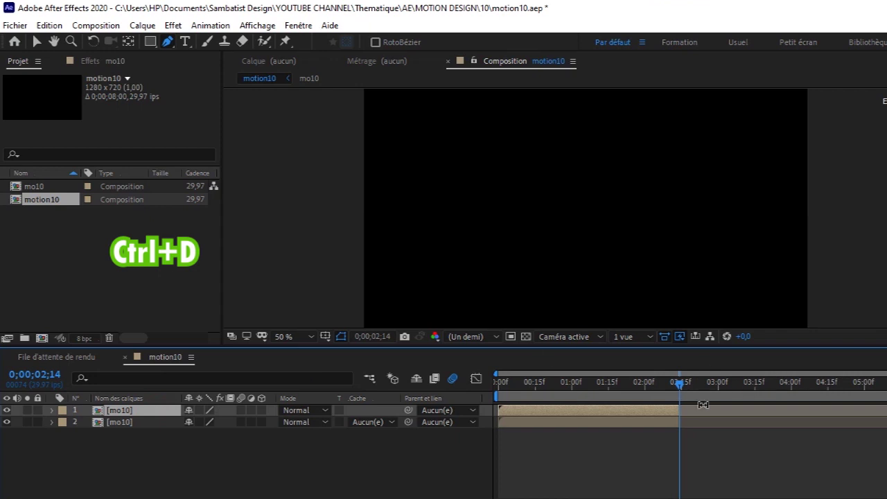
{"action": "left_click_drag", "start_coordinate": [618, 416], "coordinate": [797, 416]}
Enable time remapping on the mo10 copy and add a time remap keyframe at its end, 0;00;04;27
{"action": "right_click", "coordinate": [582, 415]}
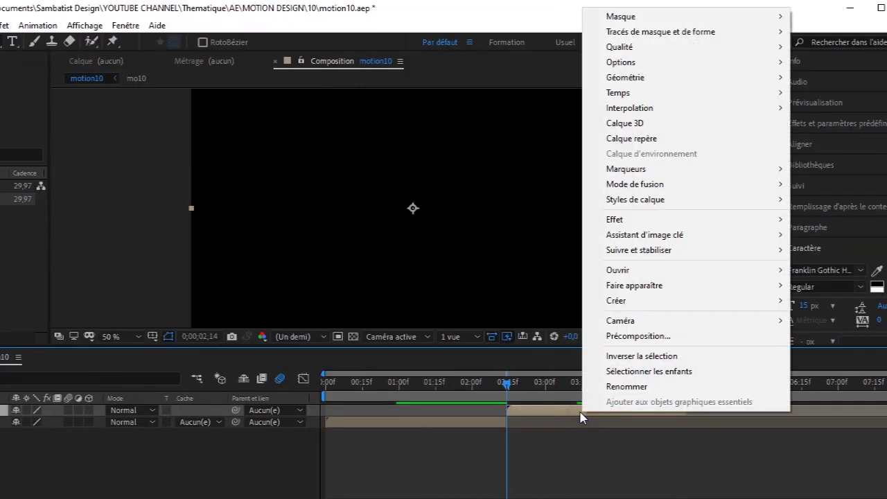
{"action": "mouse_move", "coordinate": [676, 98]}
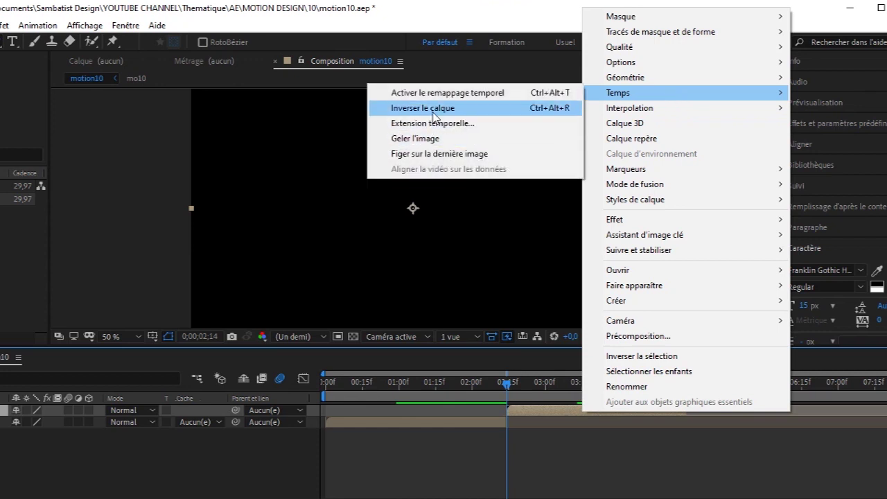
{"action": "left_click", "coordinate": [424, 92]}
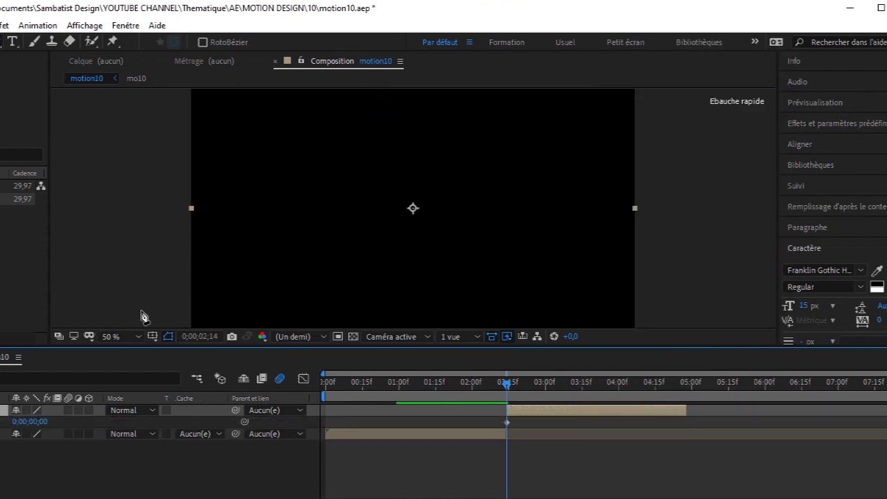
{"action": "left_click_drag", "start_coordinate": [509, 387], "coordinate": [685, 398]}
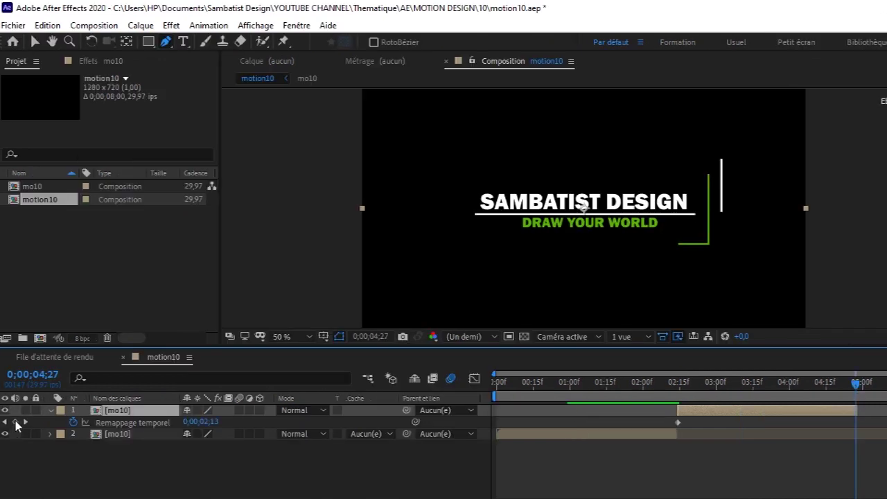
{"action": "left_click", "coordinate": [15, 422]}
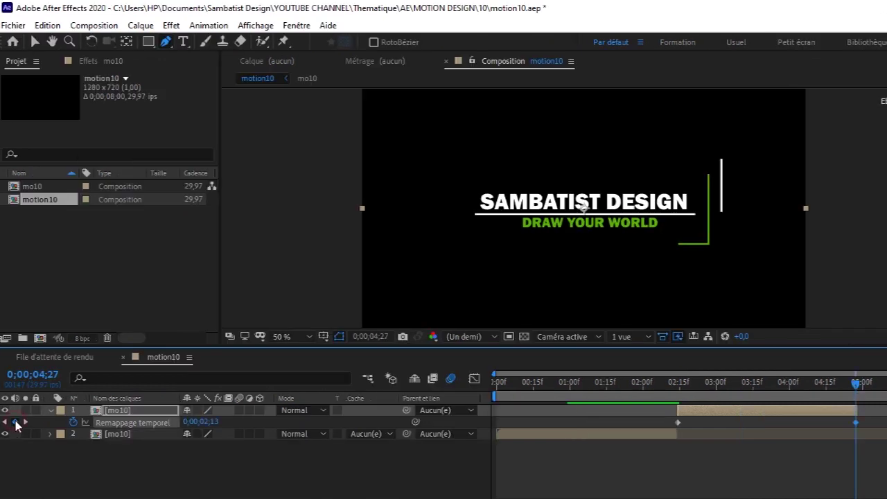
Reverse the mo10 copy's time remap keyframes with the keyframe assistant and preview the animation from the start
{"action": "left_click", "coordinate": [675, 424]}
{"action": "right_click", "coordinate": [678, 422]}
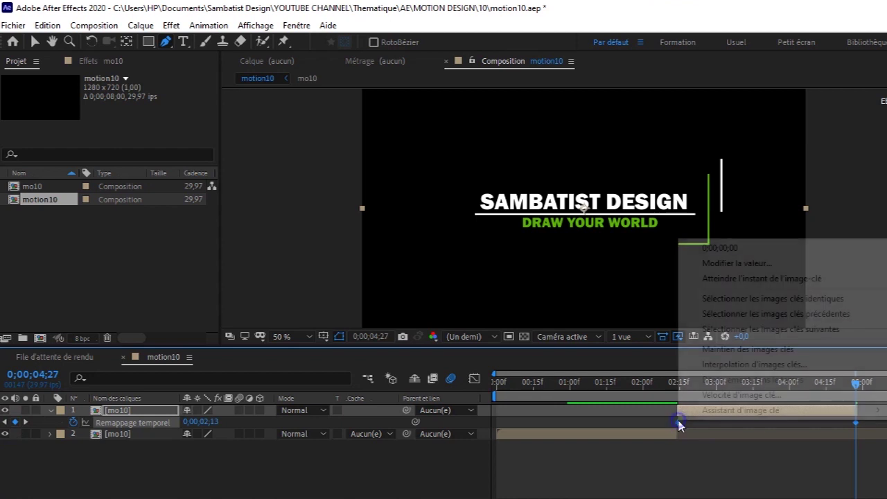
{"action": "mouse_move", "coordinate": [754, 415]}
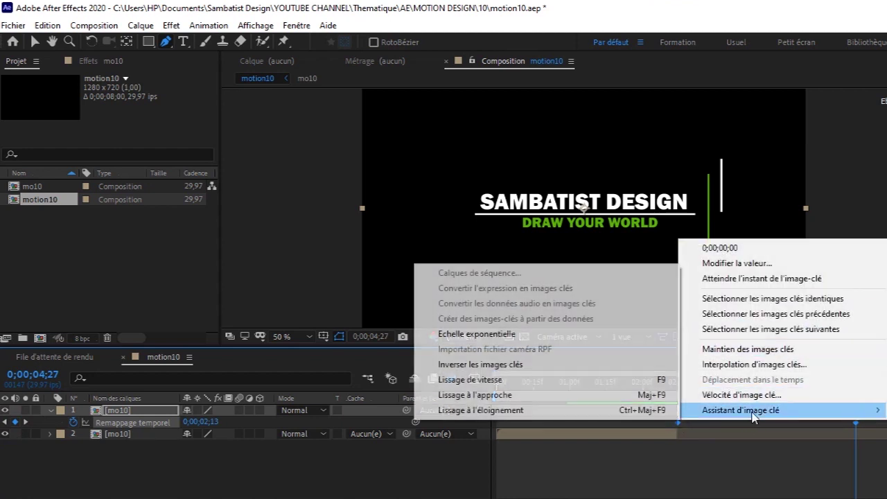
{"action": "left_click", "coordinate": [510, 366]}
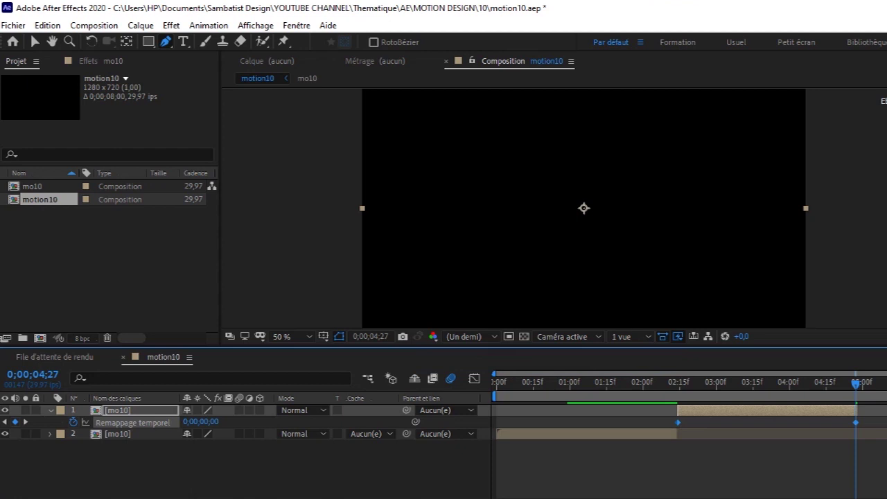
{"action": "key", "text": "Home"}
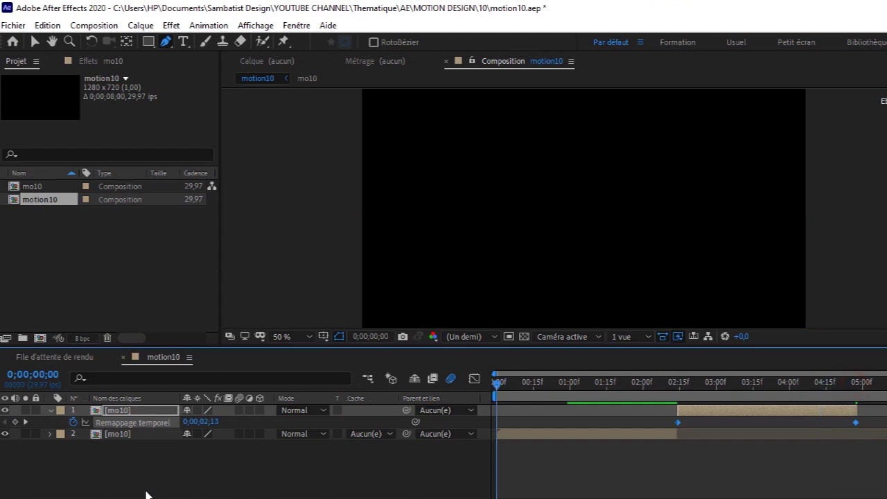
{"action": "key", "text": "space"}
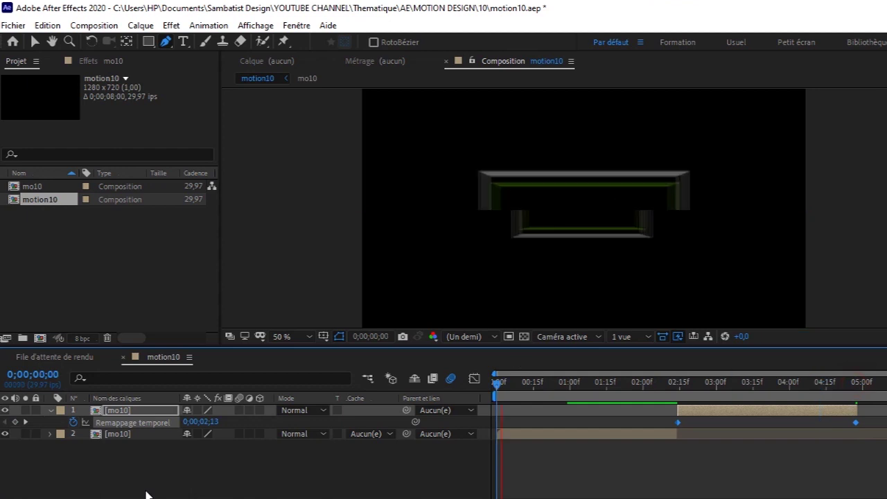